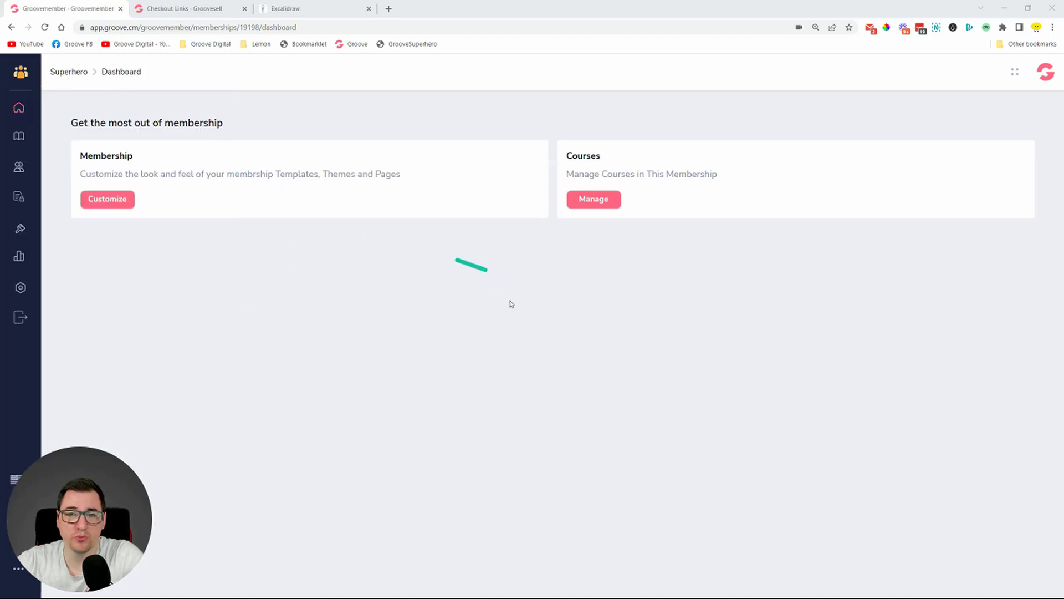
Open the Superhero membership's dashboard with its Membership and Courses cards.
{"action": "left_click", "coordinate": [536, 332]}
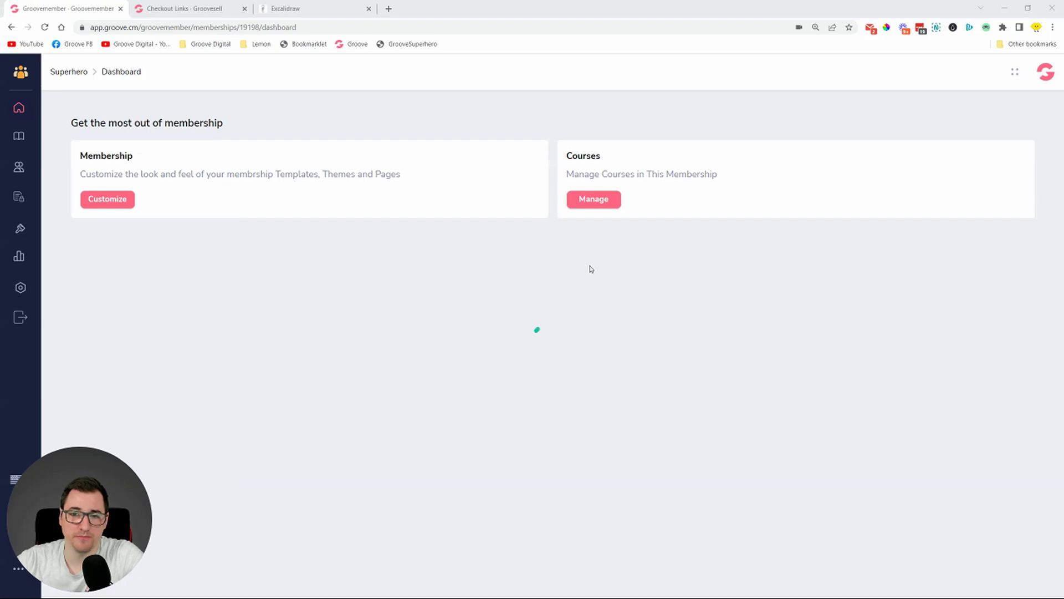
Go to the Superhero membership's empty Access Levels page, then view the Excalidraw tier diagram.
{"action": "left_click", "coordinate": [606, 209]}
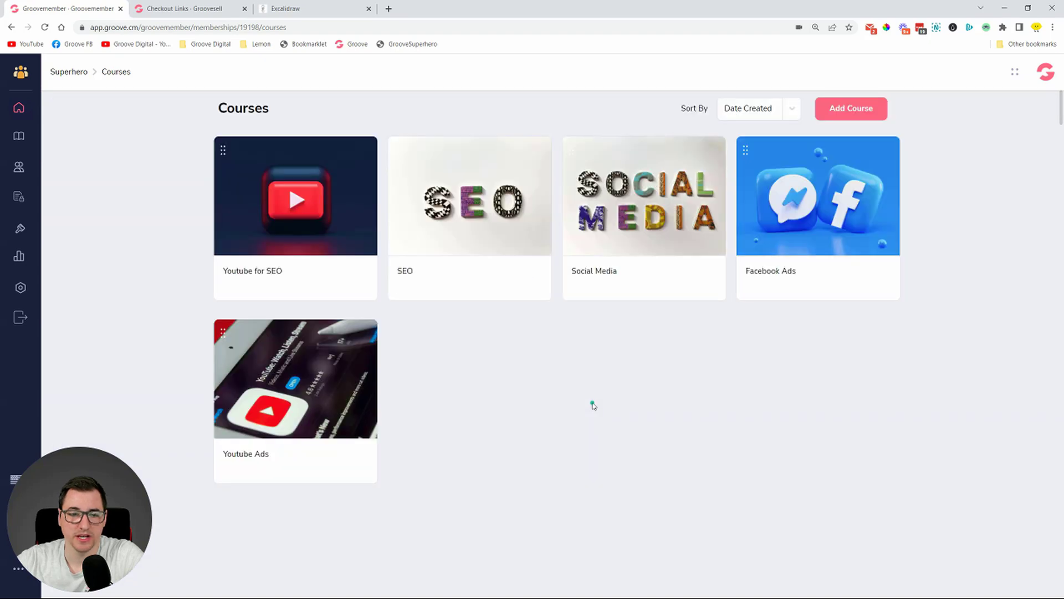
{"action": "mouse_move", "coordinate": [284, 249]}
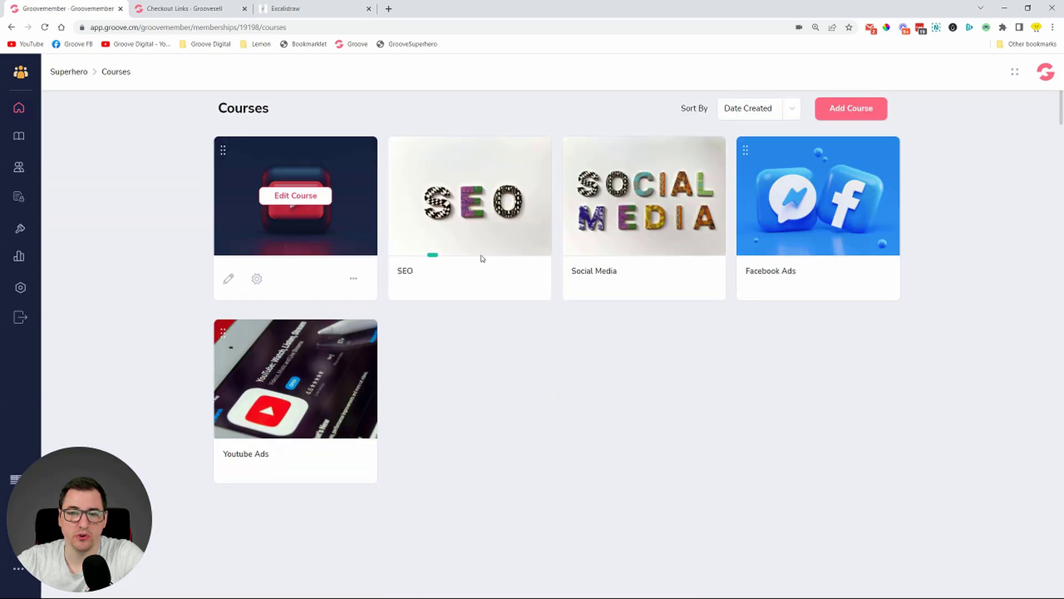
{"action": "mouse_move", "coordinate": [277, 404]}
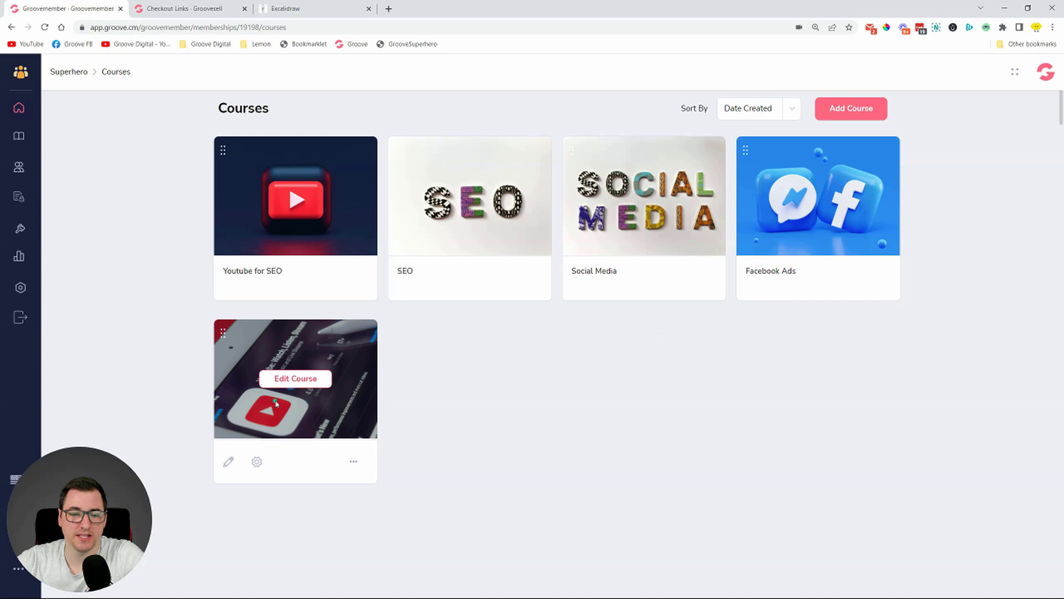
{"action": "left_click", "coordinate": [20, 203]}
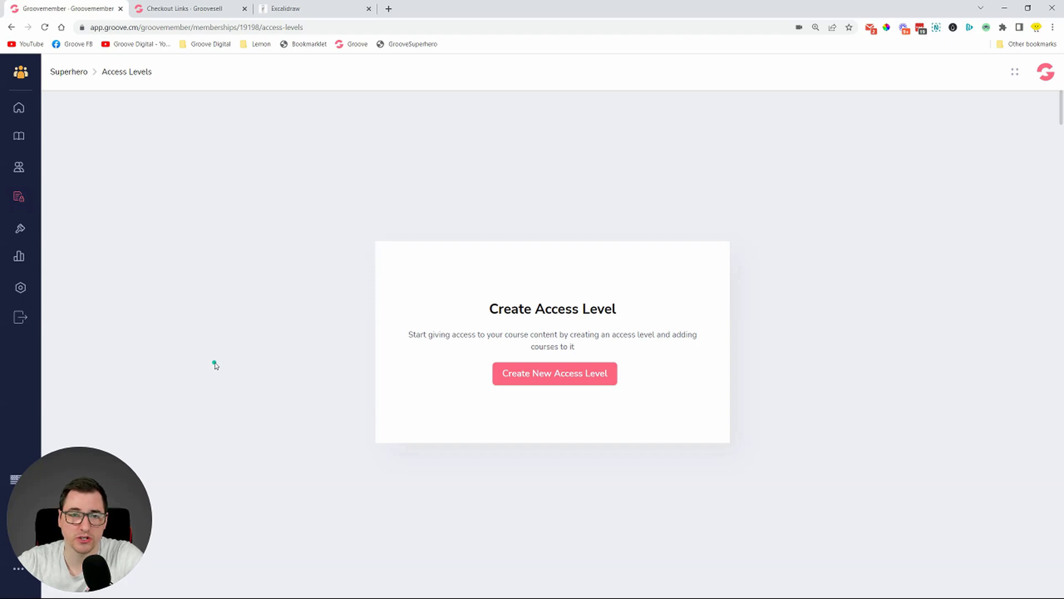
{"action": "left_click", "coordinate": [313, 7]}
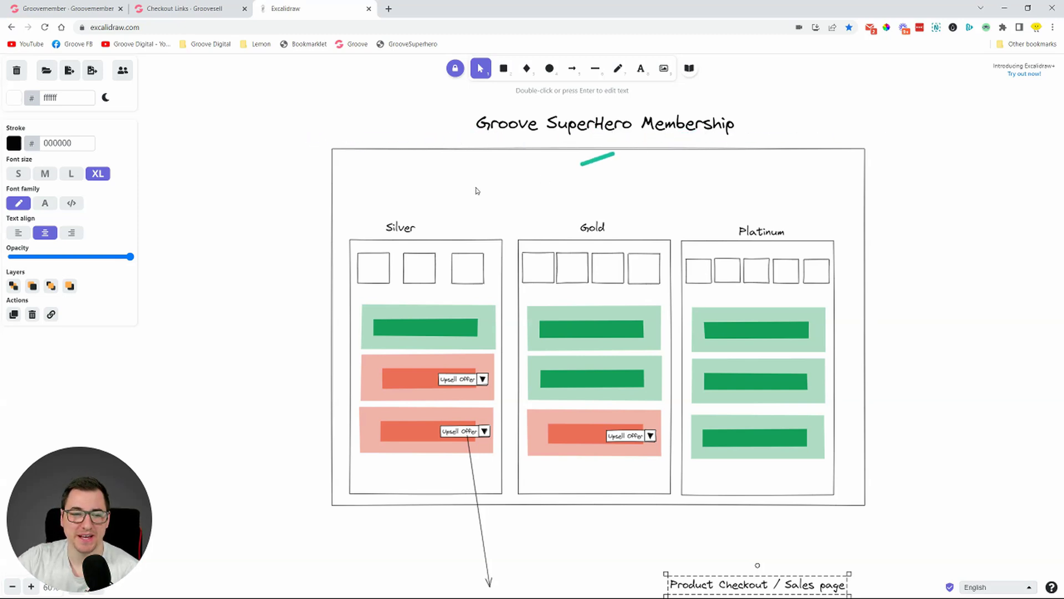
Enlarge the Silver, Gold and Platinum tier labels above their columns.
{"action": "left_click", "coordinate": [403, 227]}
{"action": "left_click_drag", "start_coordinate": [419, 215], "coordinate": [469, 192]}
{"action": "left_click", "coordinate": [589, 227]}
{"action": "left_click_drag", "start_coordinate": [610, 215], "coordinate": [643, 192]}
{"action": "left_click", "coordinate": [779, 228]}
{"action": "left_click_drag", "start_coordinate": [789, 220], "coordinate": [814, 204]}
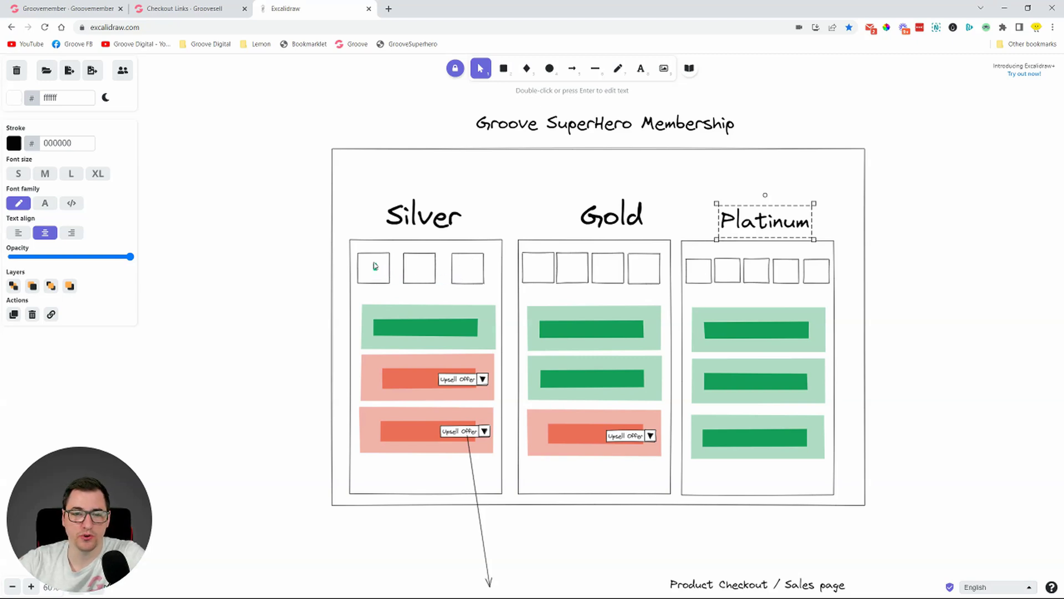
Draw a small ellipse in the first Silver box with an arrow leading down from it.
{"action": "left_click", "coordinate": [549, 68]}
{"action": "left_click_drag", "start_coordinate": [364, 263], "coordinate": [382, 275]}
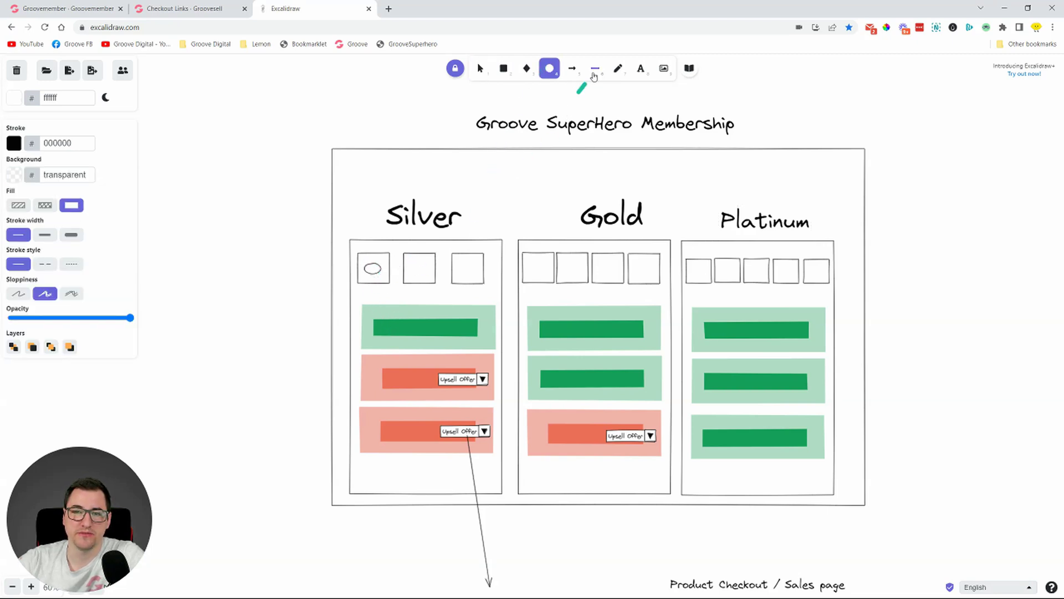
{"action": "left_click", "coordinate": [572, 69]}
{"action": "left_click_drag", "start_coordinate": [373, 270], "coordinate": [383, 298]}
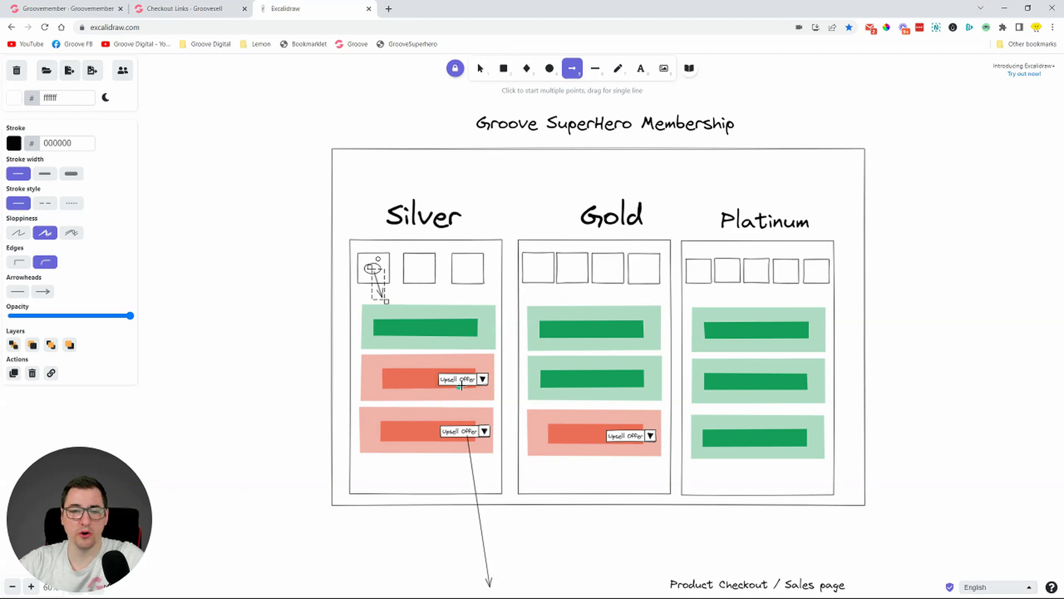
{"action": "left_click_drag", "start_coordinate": [459, 388], "coordinate": [460, 386]}
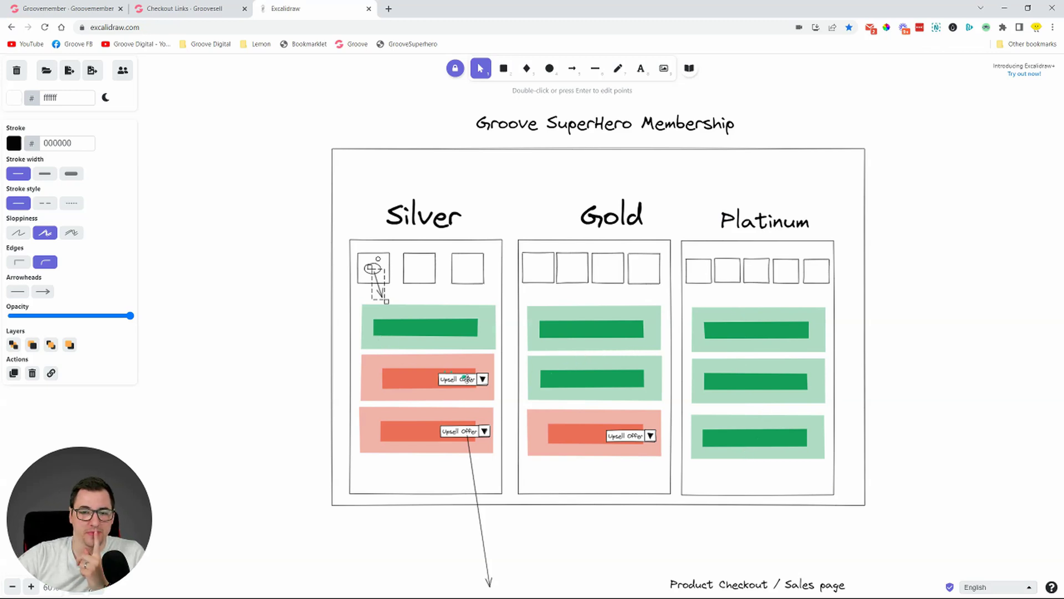
Scribble three placeholder text lines inside the Button box with the Pencil tool.
{"action": "scroll", "coordinate": [441, 379], "scroll_direction": "down", "scroll_amount": 5}
{"action": "scroll", "coordinate": [391, 380], "scroll_direction": "down", "scroll_amount": 2}
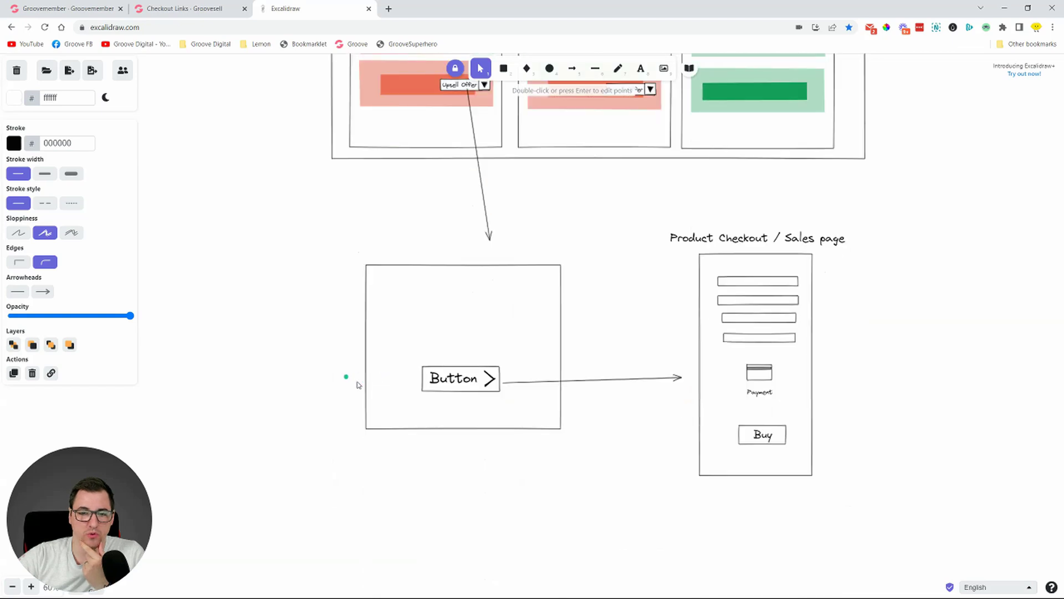
{"action": "left_click", "coordinate": [620, 70]}
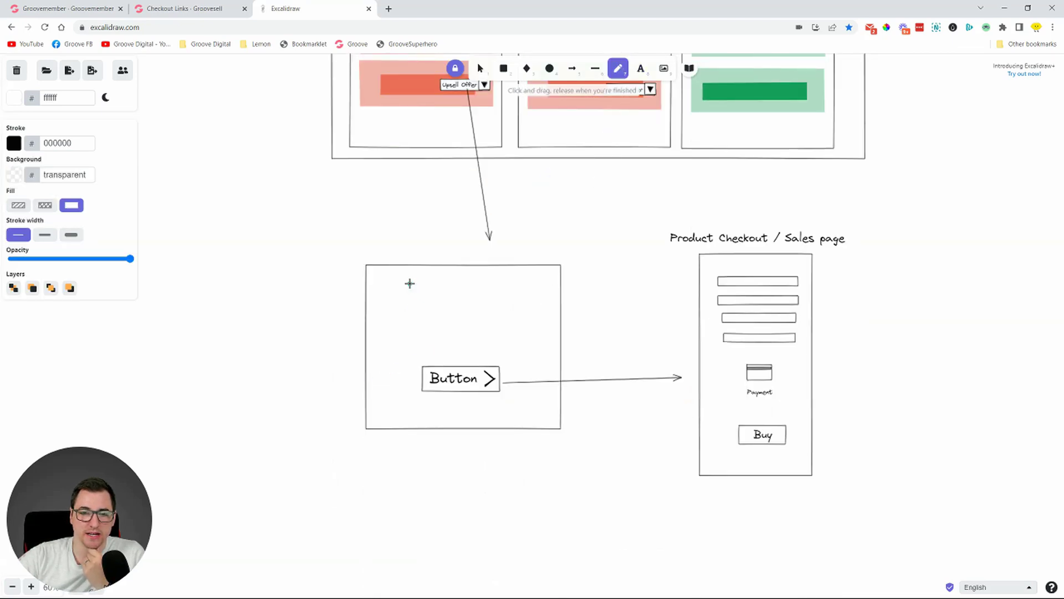
{"action": "left_click_drag", "start_coordinate": [403, 285], "coordinate": [530, 287]}
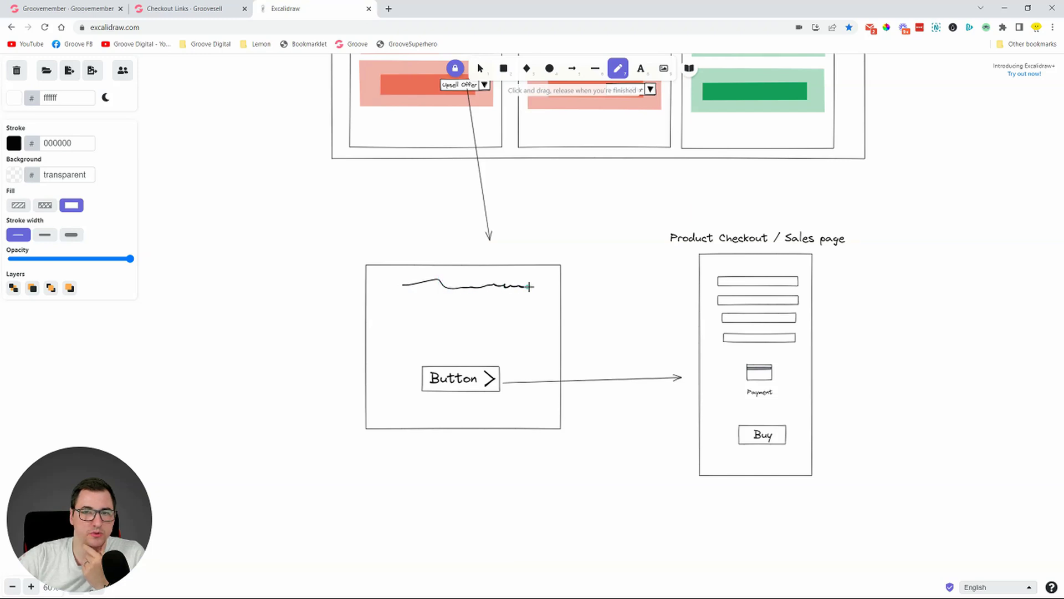
{"action": "left_click_drag", "start_coordinate": [413, 306], "coordinate": [516, 304]}
{"action": "mouse_move", "coordinate": [425, 328]}
{"action": "left_mouse_down"}
{"action": "mouse_move", "coordinate": [494, 327]}
{"action": "mouse_move", "coordinate": [458, 353]}
{"action": "left_mouse_up"}
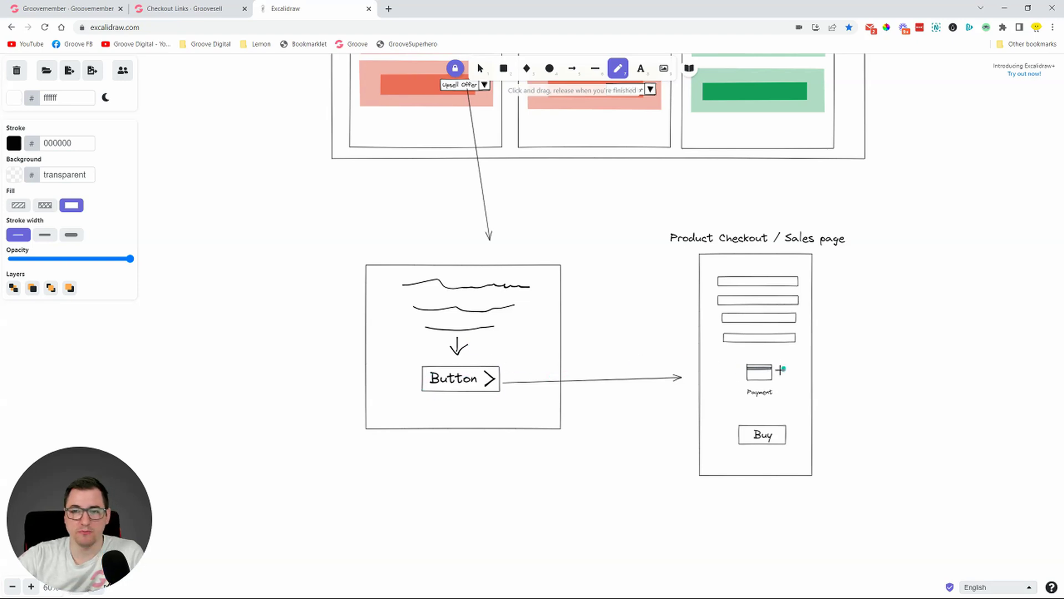
Draw an arrow from the checkout sketch up to Platinum's bottom bar, then return to GrooveMember.
{"action": "scroll", "coordinate": [804, 284], "scroll_direction": "left", "scroll_amount": 4}
{"action": "scroll", "coordinate": [832, 330], "scroll_direction": "right", "scroll_amount": 4}
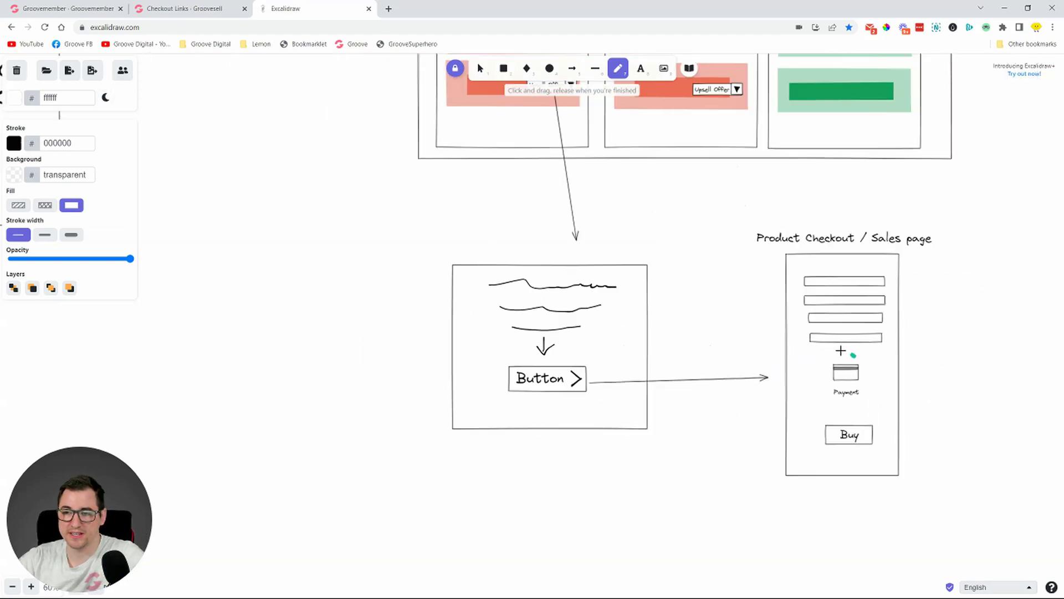
{"action": "scroll", "coordinate": [827, 347], "scroll_direction": "down", "scroll_amount": 2}
{"action": "scroll", "coordinate": [815, 247], "scroll_direction": "up", "scroll_amount": 5}
{"action": "scroll", "coordinate": [822, 251], "scroll_direction": "up", "scroll_amount": 2}
{"action": "scroll", "coordinate": [699, 277], "scroll_direction": "down", "scroll_amount": 2}
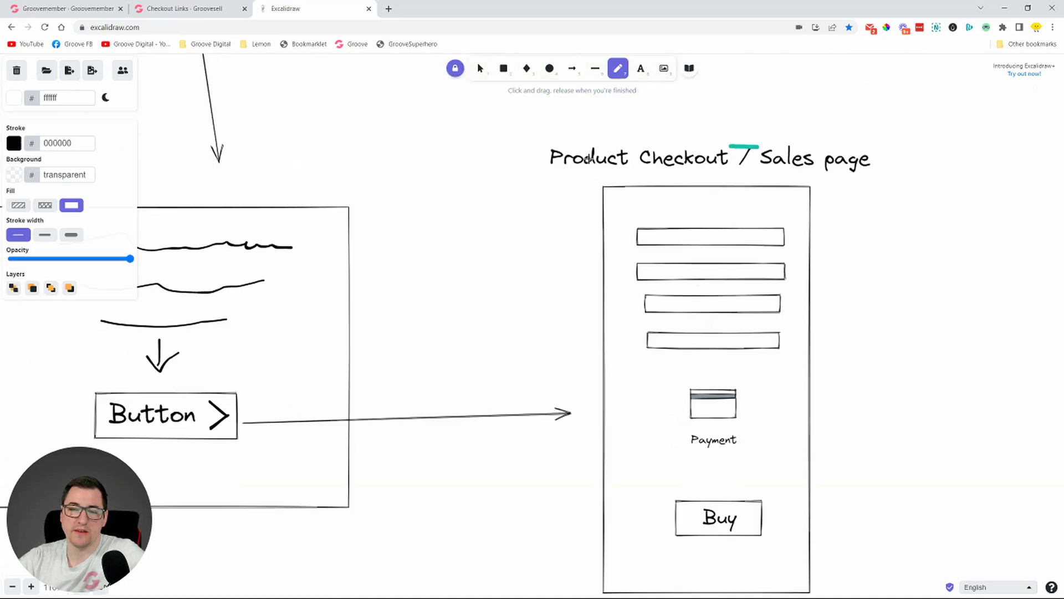
{"action": "scroll", "coordinate": [883, 265], "scroll_direction": "down", "scroll_amount": 2}
{"action": "scroll", "coordinate": [884, 265], "scroll_direction": "down", "scroll_amount": 1}
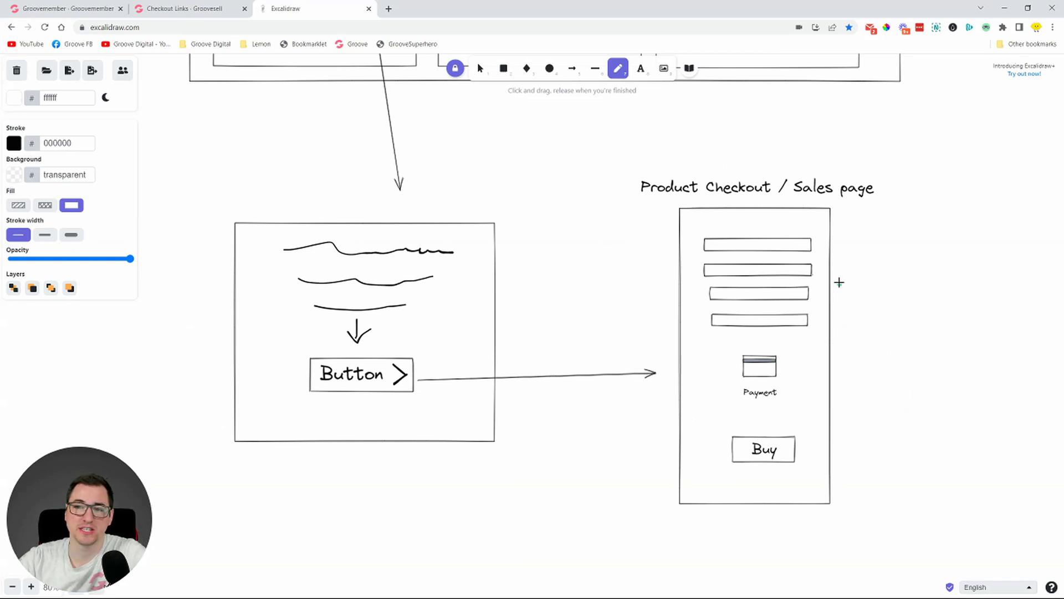
{"action": "scroll", "coordinate": [841, 236], "scroll_direction": "down", "scroll_amount": 1}
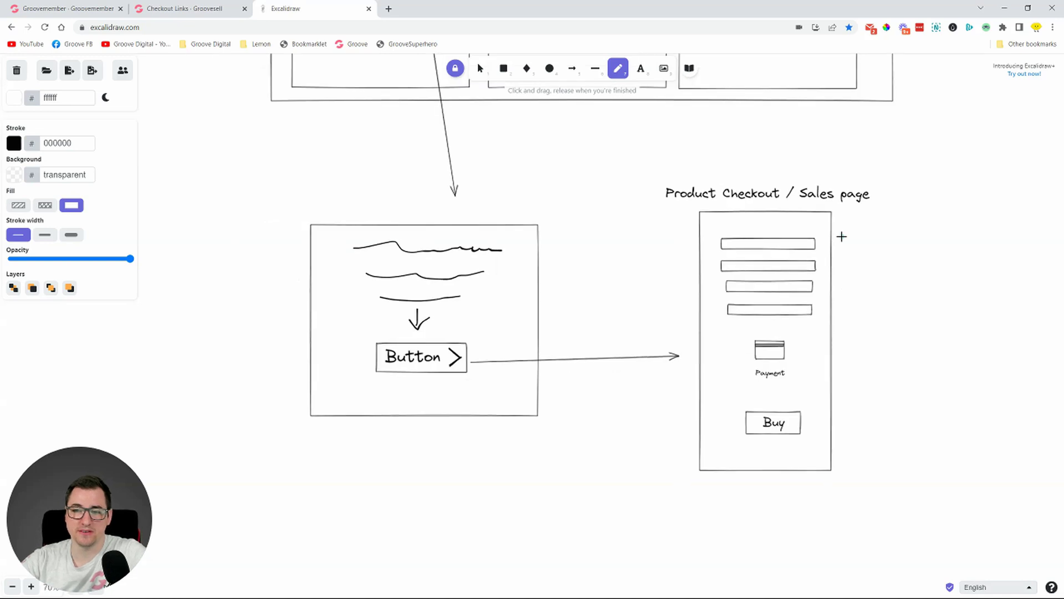
{"action": "scroll", "coordinate": [841, 236], "scroll_direction": "up", "scroll_amount": 4}
{"action": "scroll", "coordinate": [842, 237], "scroll_direction": "down", "scroll_amount": 2}
{"action": "scroll", "coordinate": [504, 254], "scroll_direction": "up", "scroll_amount": 4}
{"action": "scroll", "coordinate": [437, 311], "scroll_direction": "down", "scroll_amount": 3}
{"action": "scroll", "coordinate": [494, 350], "scroll_direction": "up", "scroll_amount": 3}
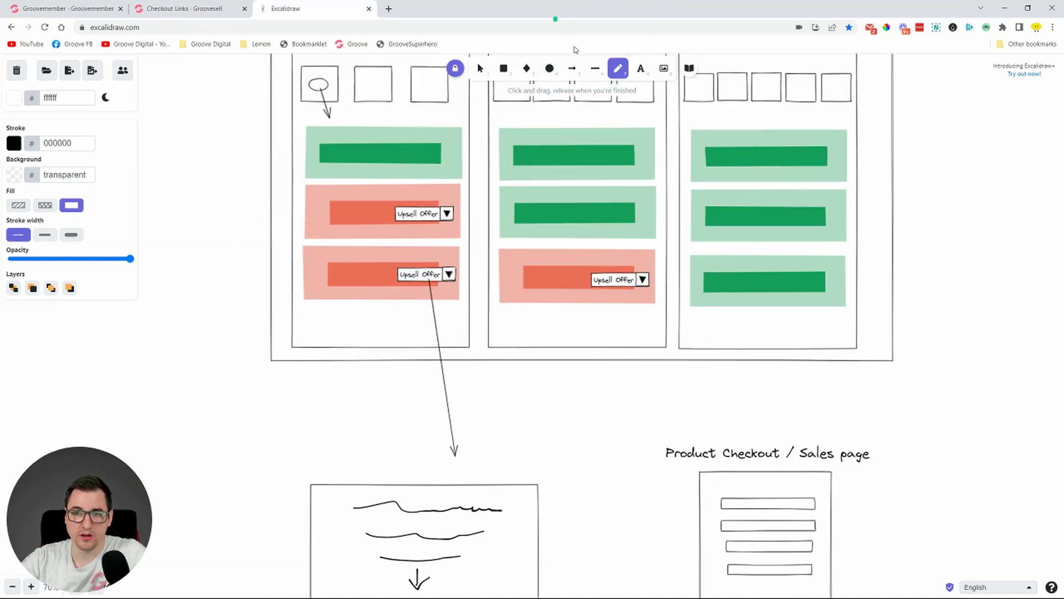
{"action": "key", "text": "a"}
{"action": "mouse_move", "coordinate": [794, 442]}
{"action": "left_mouse_down"}
{"action": "mouse_move", "coordinate": [740, 356]}
{"action": "mouse_move", "coordinate": [655, 326]}
{"action": "mouse_move", "coordinate": [661, 334]}
{"action": "left_mouse_up"}
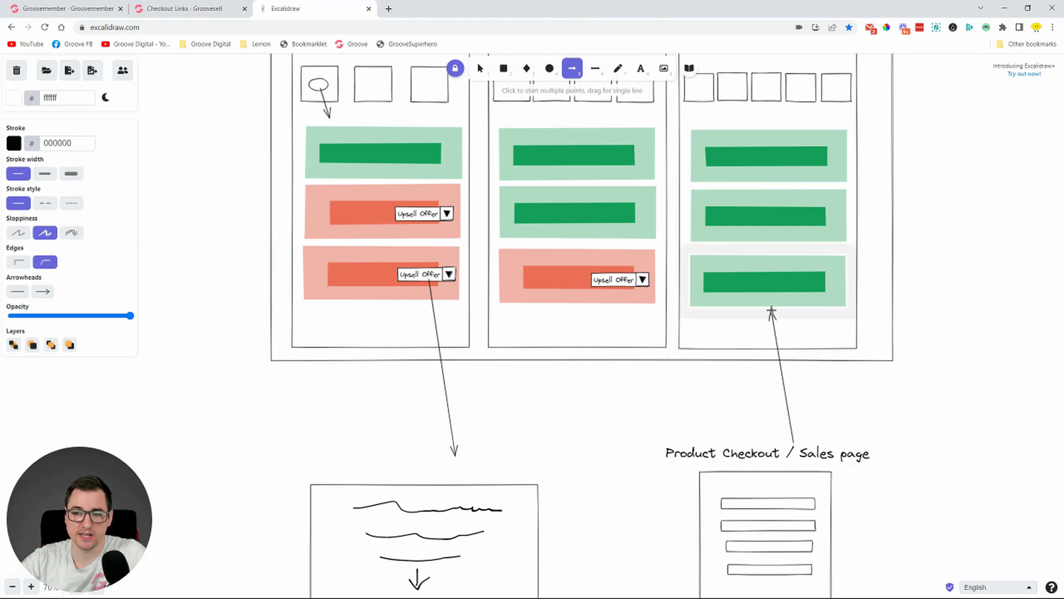
{"action": "scroll", "coordinate": [926, 416], "scroll_direction": "down", "scroll_amount": 2}
{"action": "scroll", "coordinate": [908, 342], "scroll_direction": "down", "scroll_amount": 3}
{"action": "scroll", "coordinate": [918, 271], "scroll_direction": "up", "scroll_amount": 5}
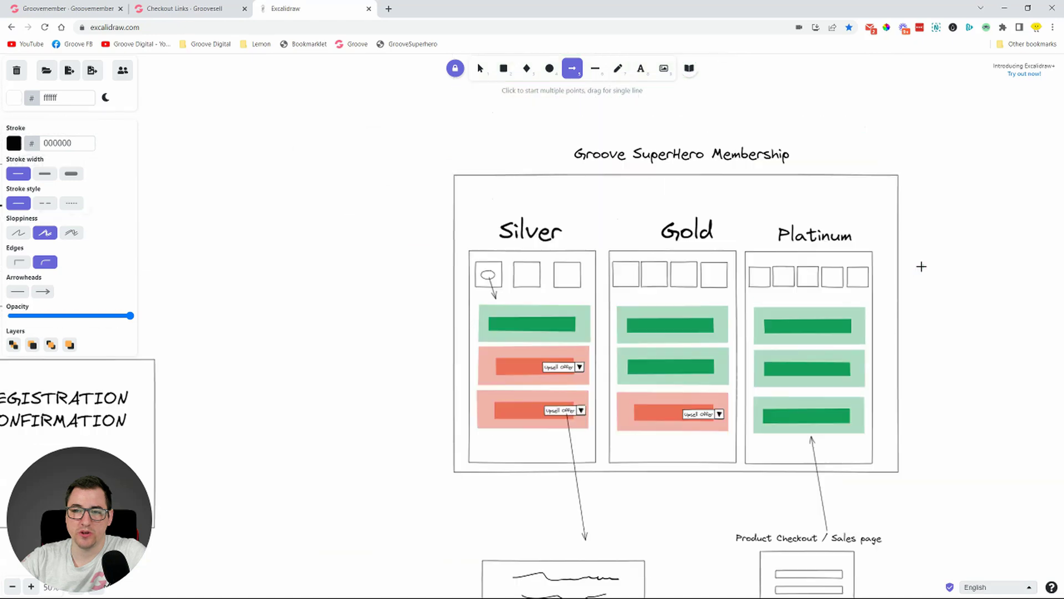
{"action": "scroll", "coordinate": [919, 267], "scroll_direction": "down", "scroll_amount": 2}
{"action": "scroll", "coordinate": [922, 267], "scroll_direction": "up", "scroll_amount": 2}
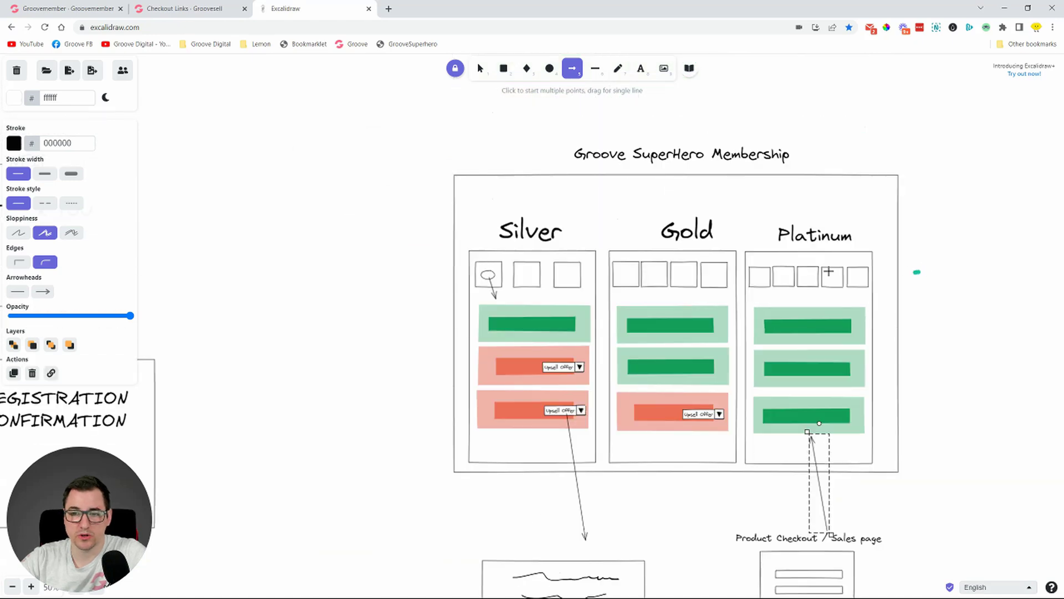
{"action": "left_click", "coordinate": [66, 8]}
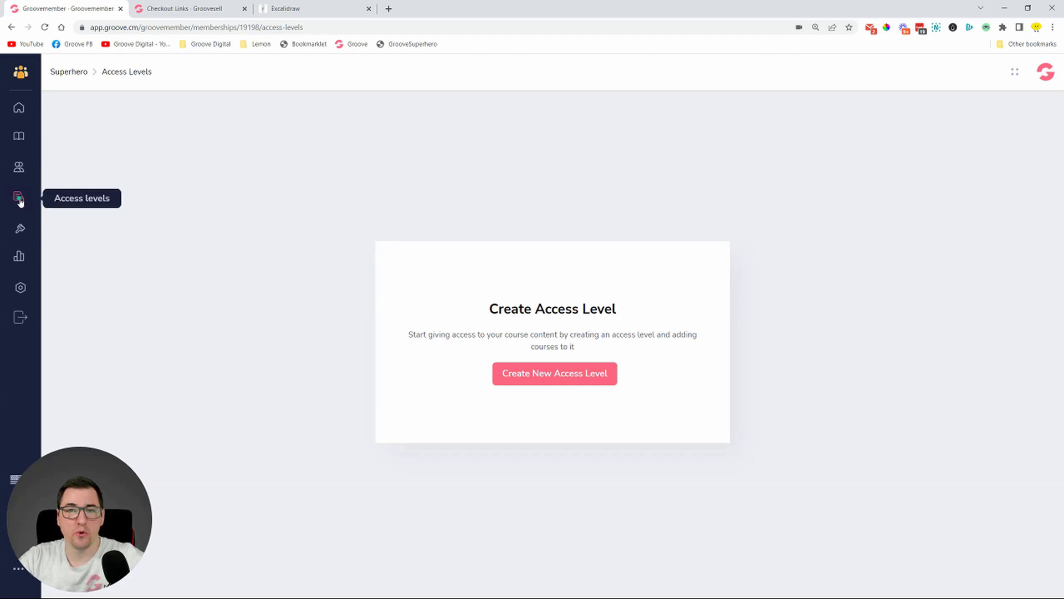
Zoom in the page and start a new access level named 'Silver'.
{"action": "key", "text": "ctrl+plus"}
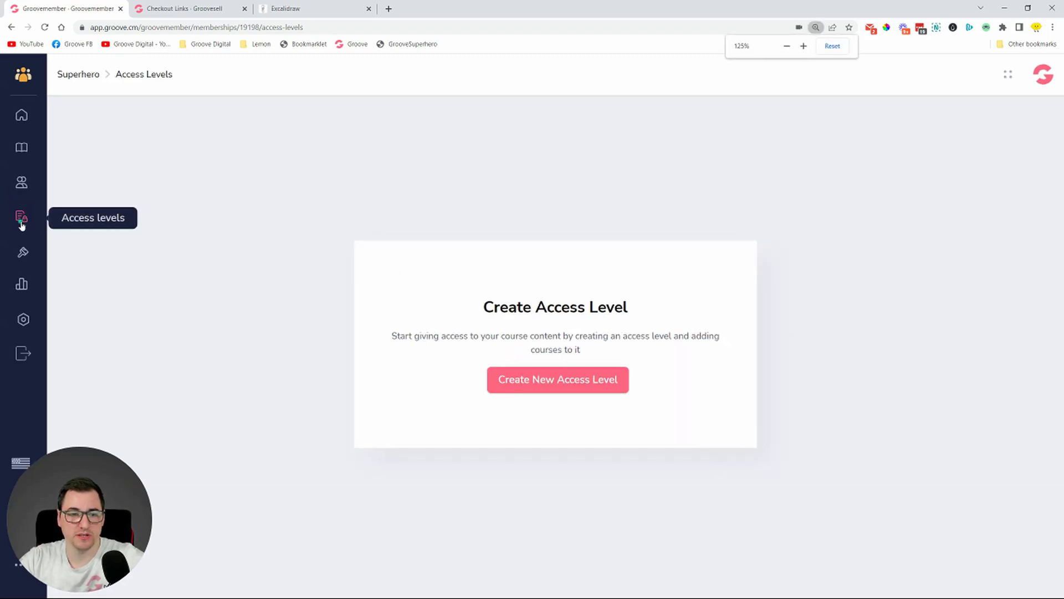
{"action": "left_click", "coordinate": [21, 221]}
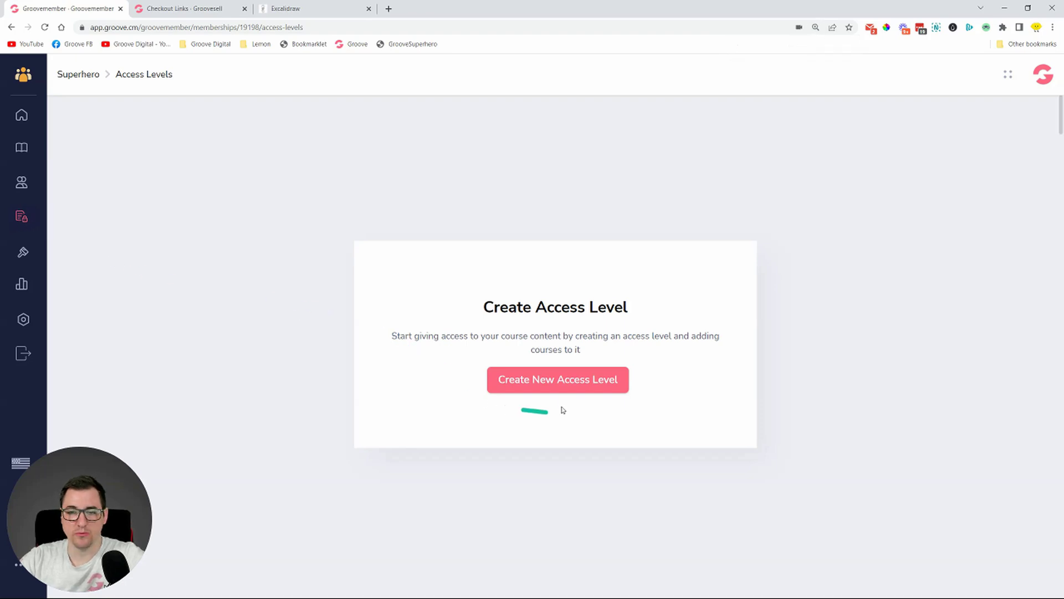
{"action": "left_click", "coordinate": [559, 385]}
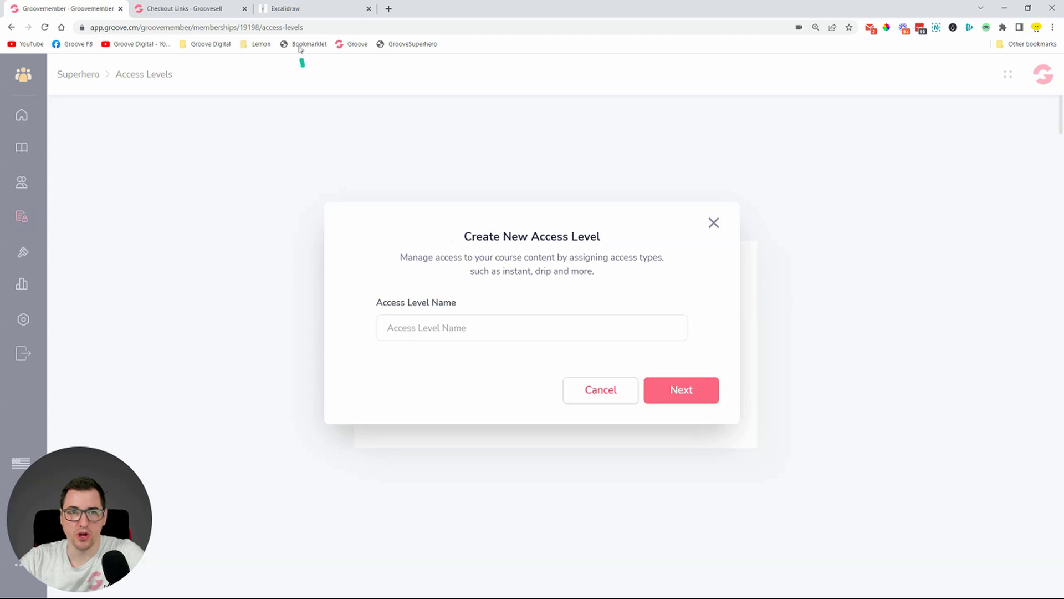
{"action": "left_click", "coordinate": [302, 8]}
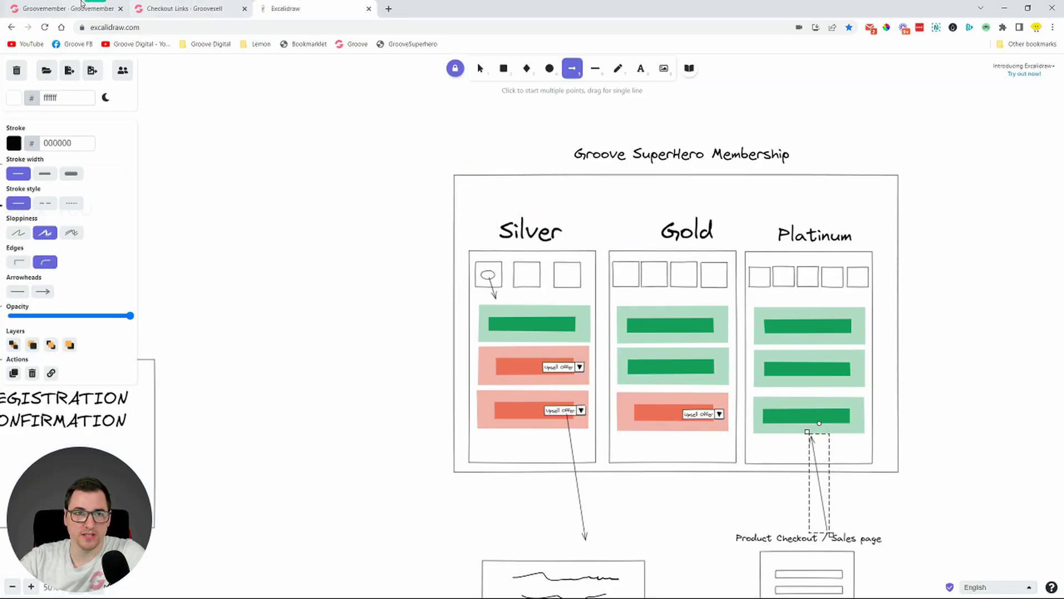
{"action": "left_click", "coordinate": [87, 8]}
{"action": "left_click", "coordinate": [430, 317]}
{"action": "type", "text": "Silver"}
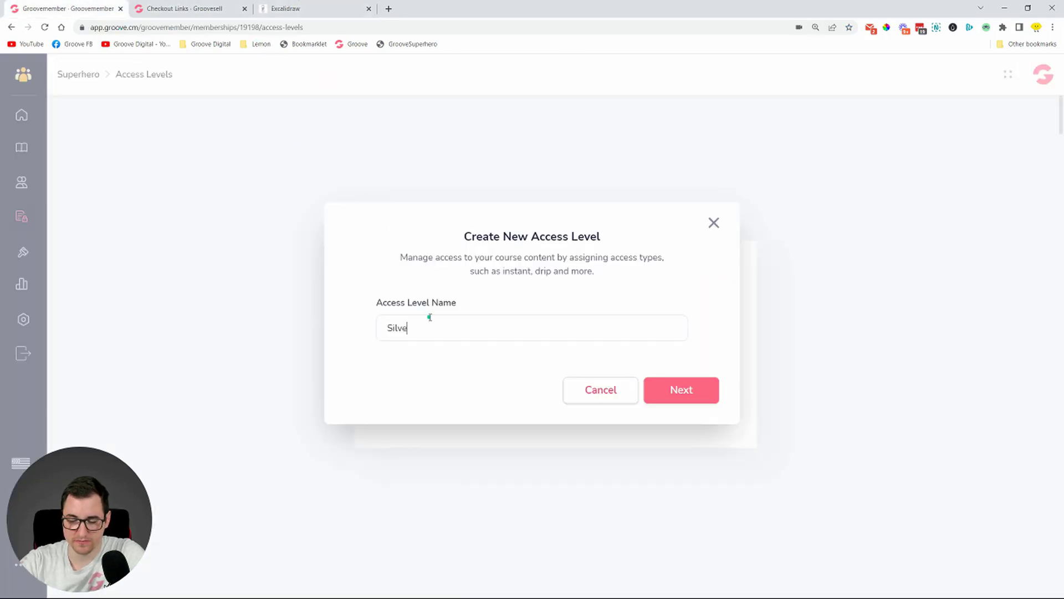
Give the Silver level the Youtube for SEO, Facebook Ads and Youtube Ads courses.
{"action": "left_click", "coordinate": [681, 390]}
{"action": "mouse_move", "coordinate": [297, 290]}
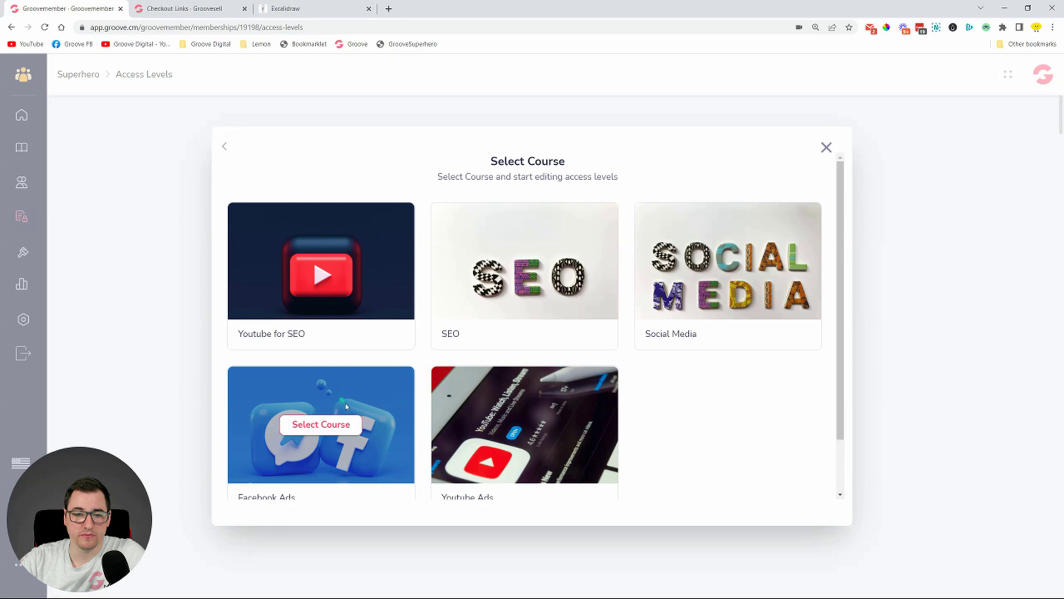
{"action": "left_click", "coordinate": [331, 262]}
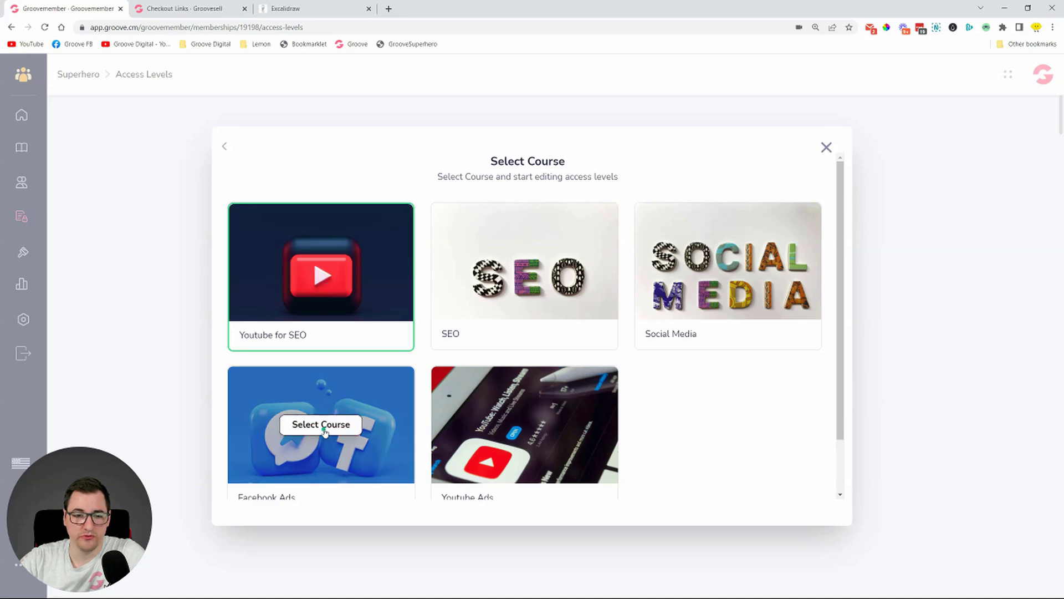
{"action": "left_click", "coordinate": [324, 429]}
{"action": "left_click", "coordinate": [517, 426]}
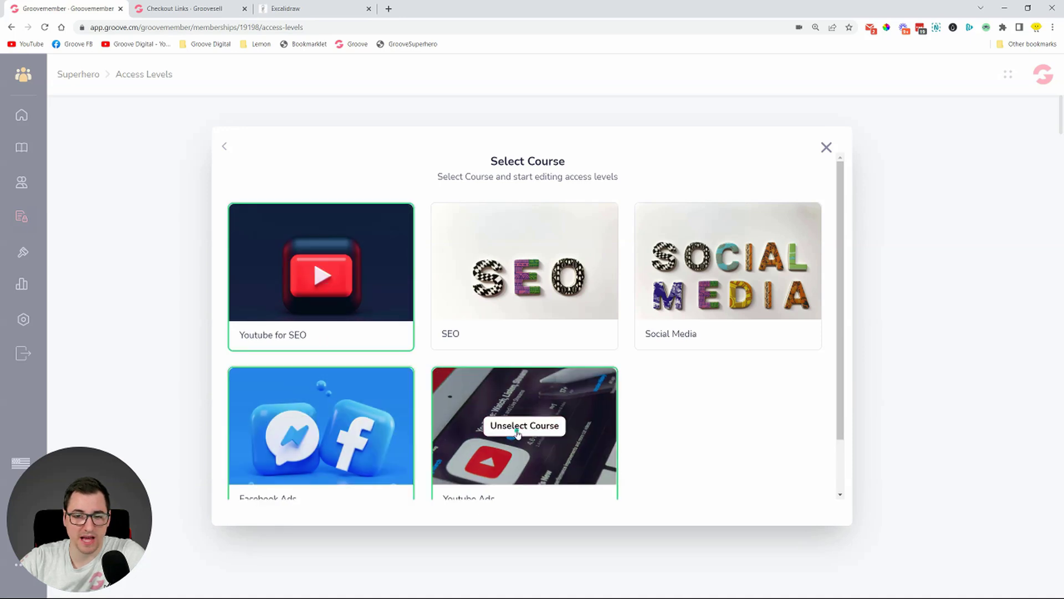
{"action": "scroll", "coordinate": [713, 236], "scroll_direction": "down", "scroll_amount": 1}
{"action": "left_click", "coordinate": [798, 486]}
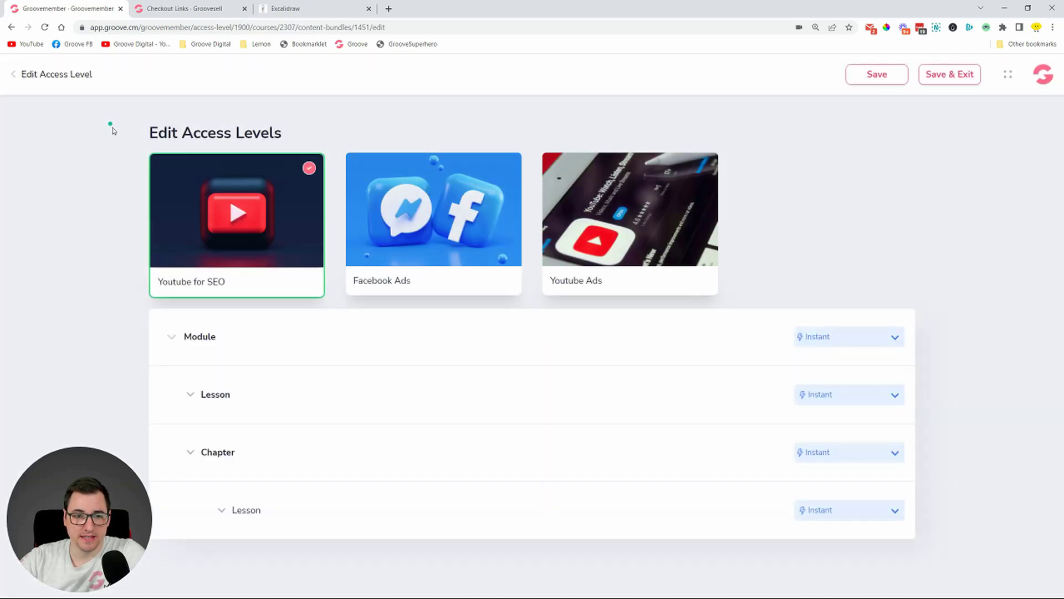
Set the last lesson's access to Locked w/ Upsell Offer.
{"action": "left_click", "coordinate": [300, 8]}
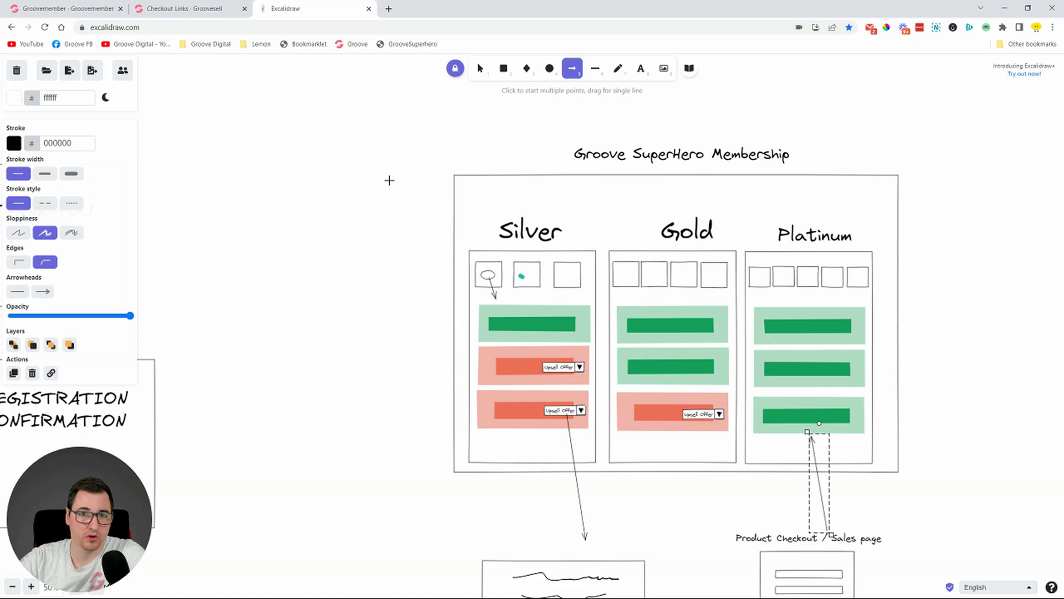
{"action": "left_click", "coordinate": [33, 10]}
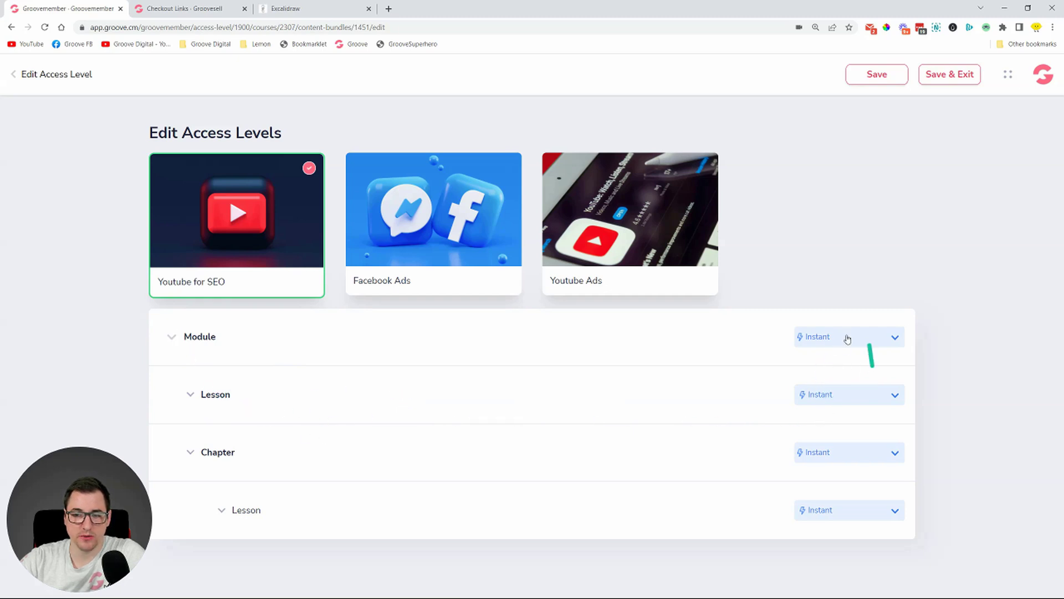
{"action": "left_click", "coordinate": [835, 513]}
{"action": "scroll", "coordinate": [838, 504], "scroll_direction": "down", "scroll_amount": 1}
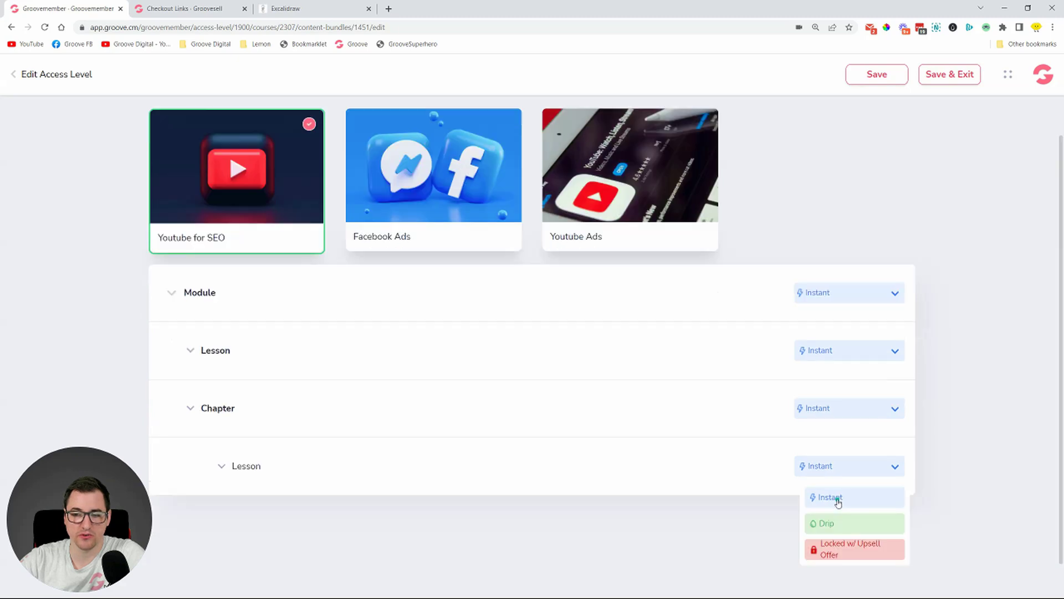
{"action": "left_click", "coordinate": [837, 545]}
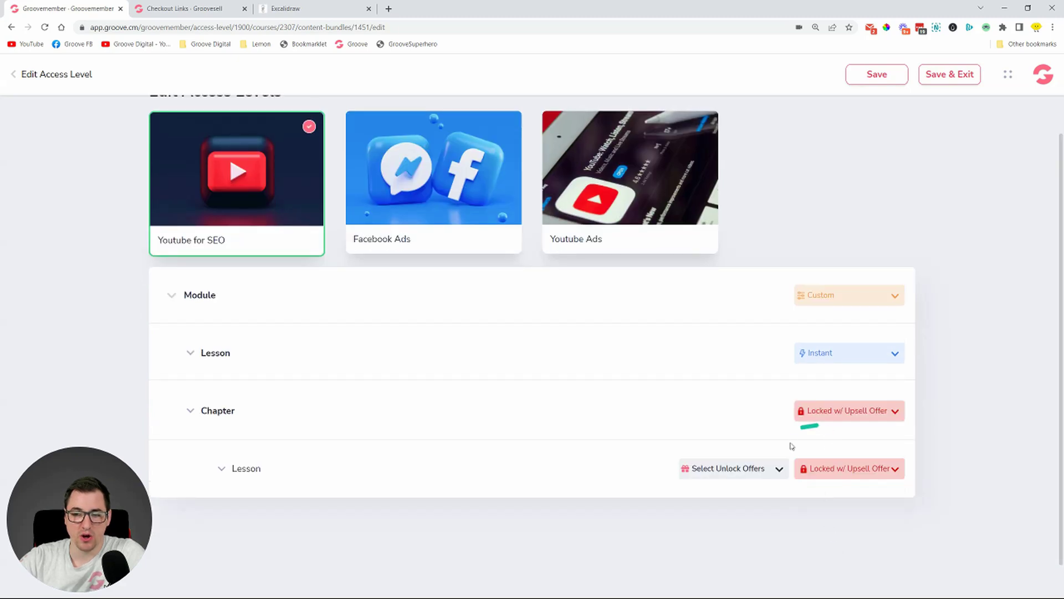
Edit the Upgrade To Gold unlock offer from the unlock offers list.
{"action": "left_click", "coordinate": [744, 472]}
{"action": "scroll", "coordinate": [745, 477], "scroll_direction": "down", "scroll_amount": 1}
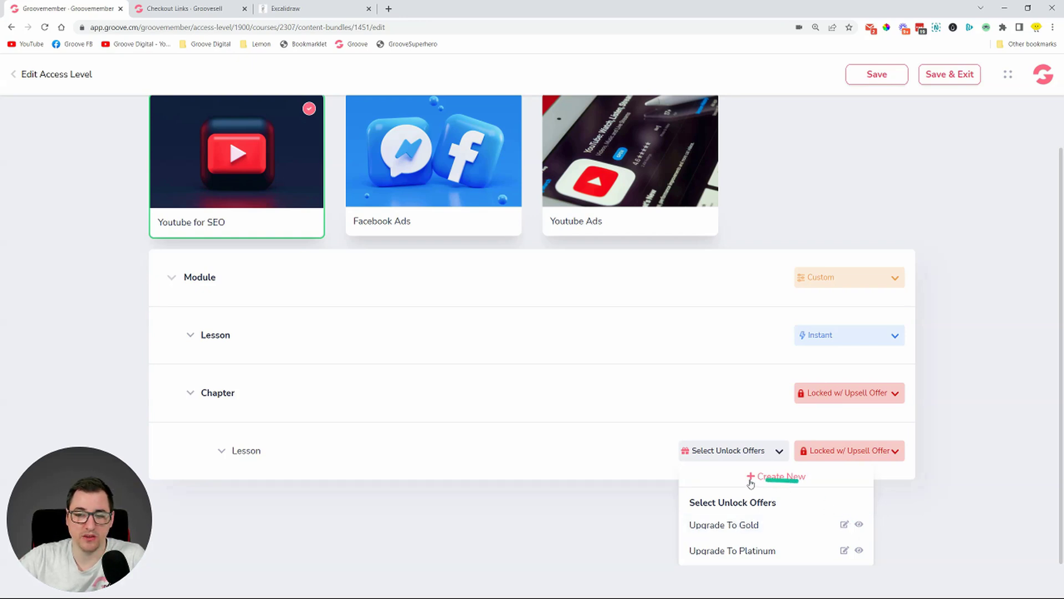
{"action": "left_click", "coordinate": [845, 525]}
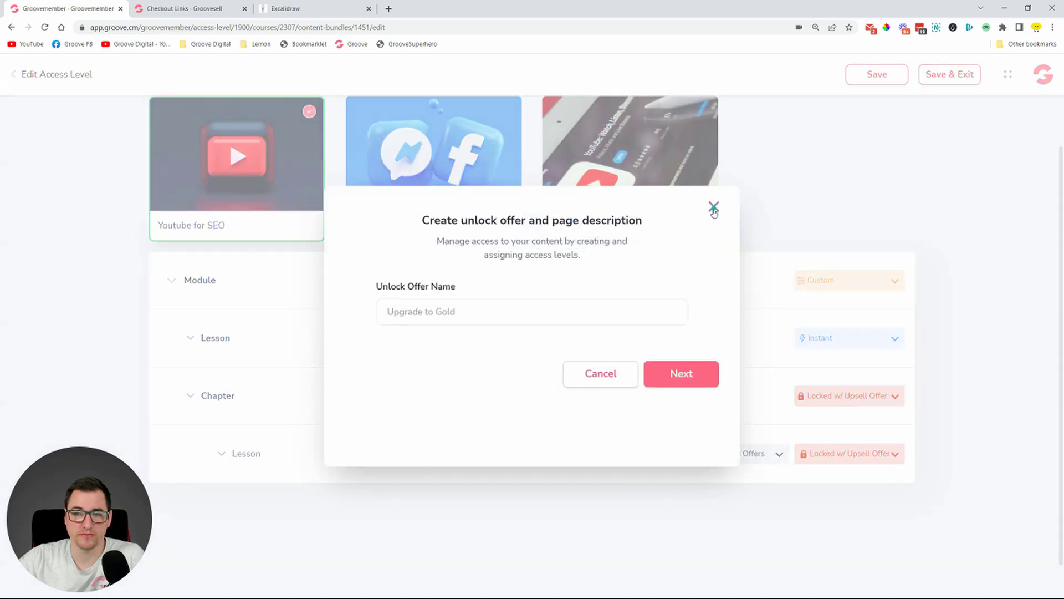
Change the unlock offer page heading to 'Access to this content requires the Gold level'.
{"action": "left_click", "coordinate": [684, 377]}
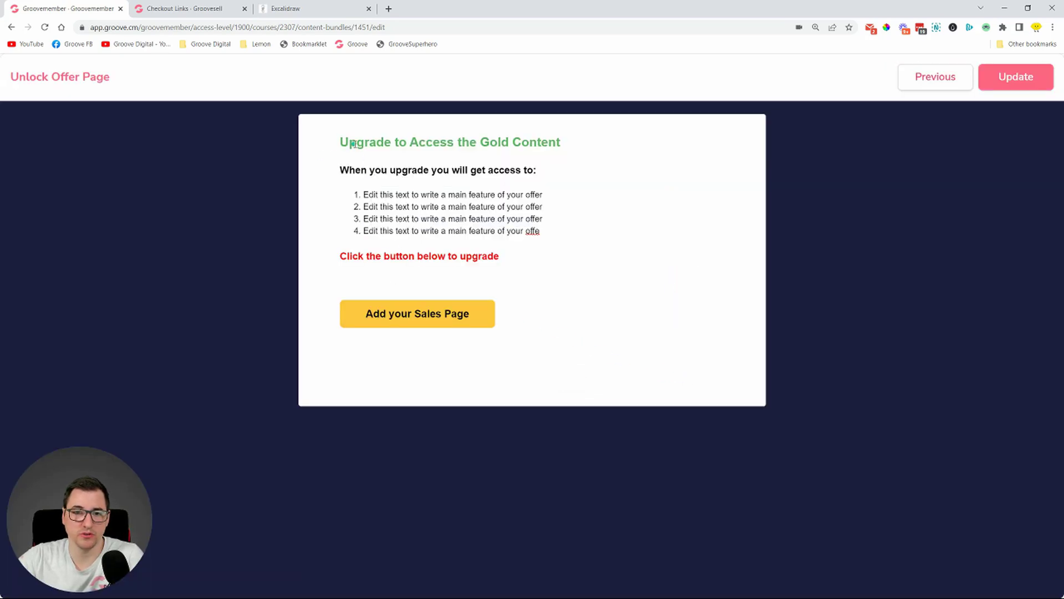
{"action": "left_click_drag", "start_coordinate": [341, 143], "coordinate": [561, 147]}
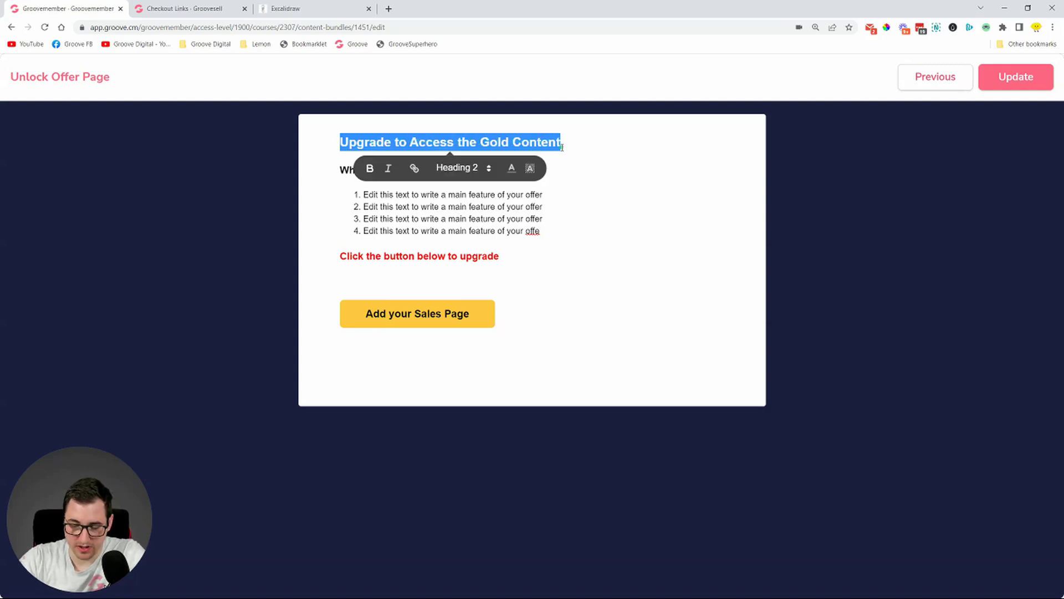
{"action": "type", "text": "A"}
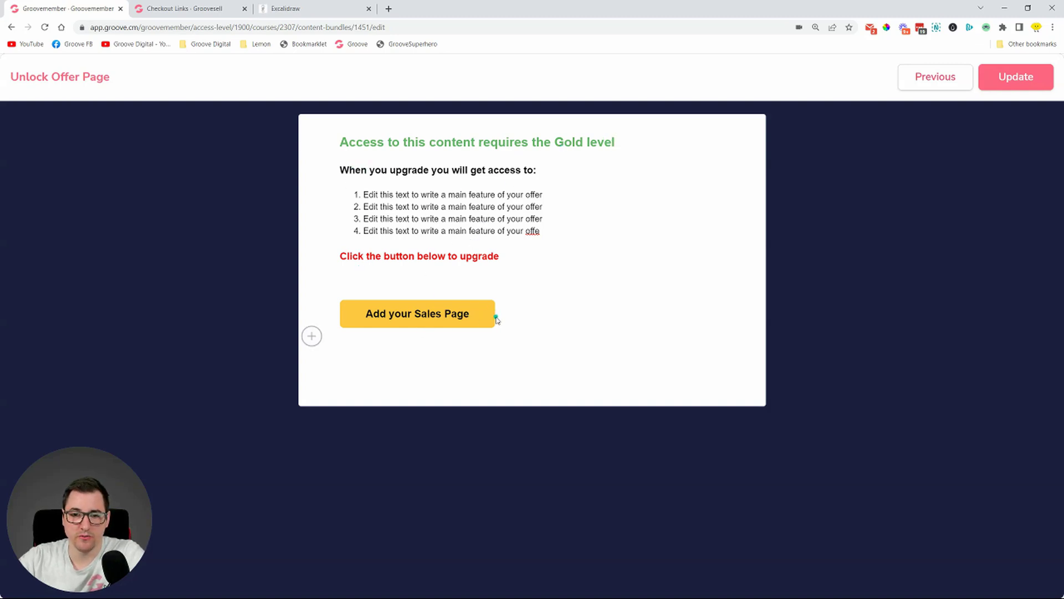
Replace the 'Add your Sales Page' placeholder with a button labelled UPGRADE TO GOLD.
{"action": "left_click_drag", "start_coordinate": [511, 321], "coordinate": [359, 321]}
{"action": "key", "text": "BackSpace"}
{"action": "key", "text": "BackSpace"}
{"action": "left_click", "coordinate": [313, 296]}
{"action": "left_click", "coordinate": [425, 296]}
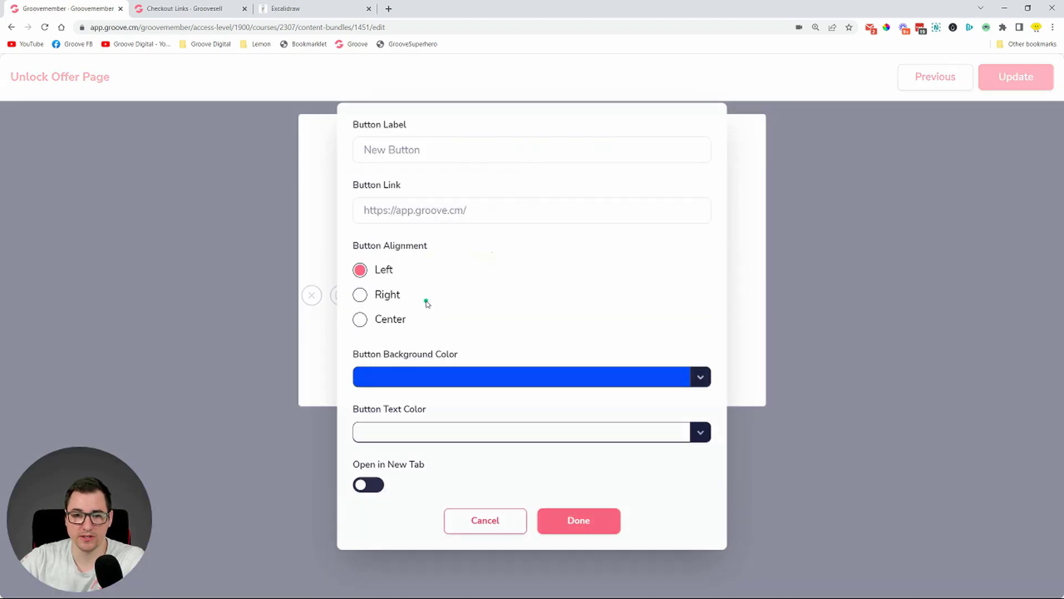
{"action": "triple_click", "coordinate": [411, 149]}
{"action": "type", "text": "UPGRADE TO GOLD"}
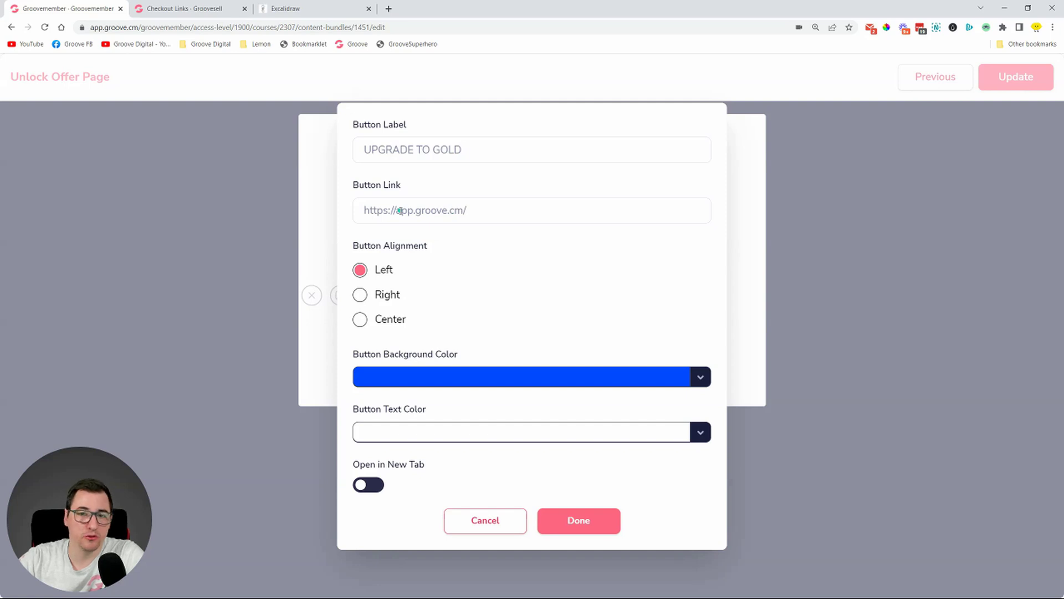
Style the button with a yellow background and black text, opening in a new tab.
{"action": "left_click", "coordinate": [414, 382]}
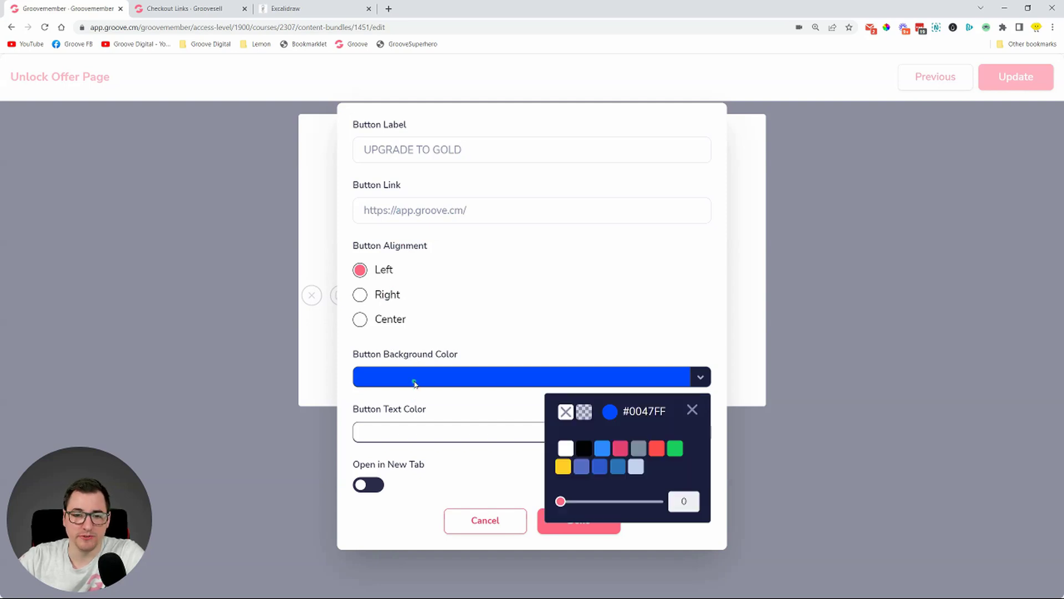
{"action": "left_click", "coordinate": [563, 466]}
{"action": "left_click", "coordinate": [692, 410]}
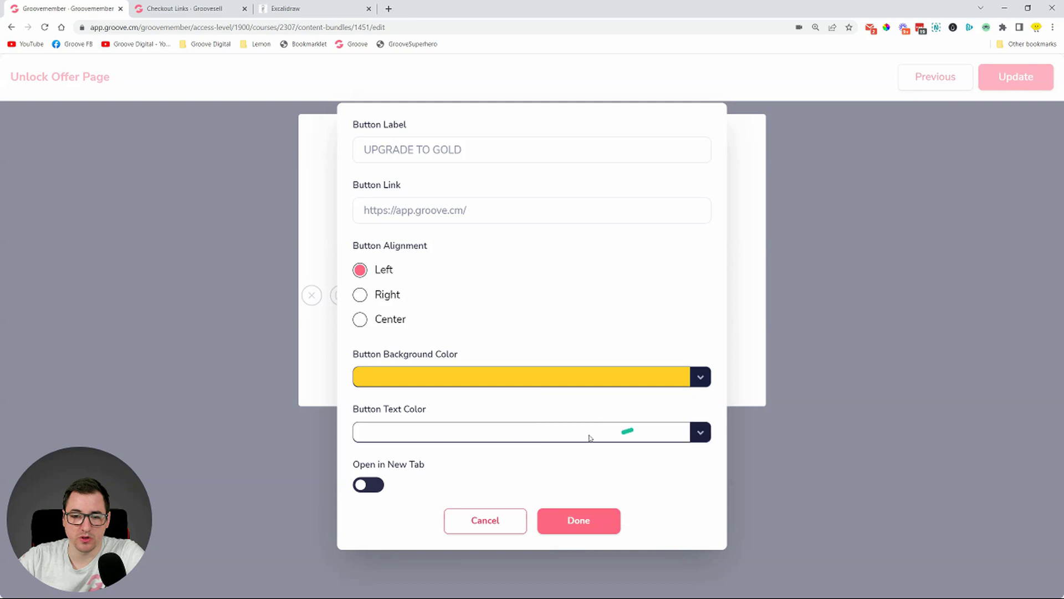
{"action": "left_click", "coordinate": [590, 438]}
{"action": "left_click", "coordinate": [589, 507]}
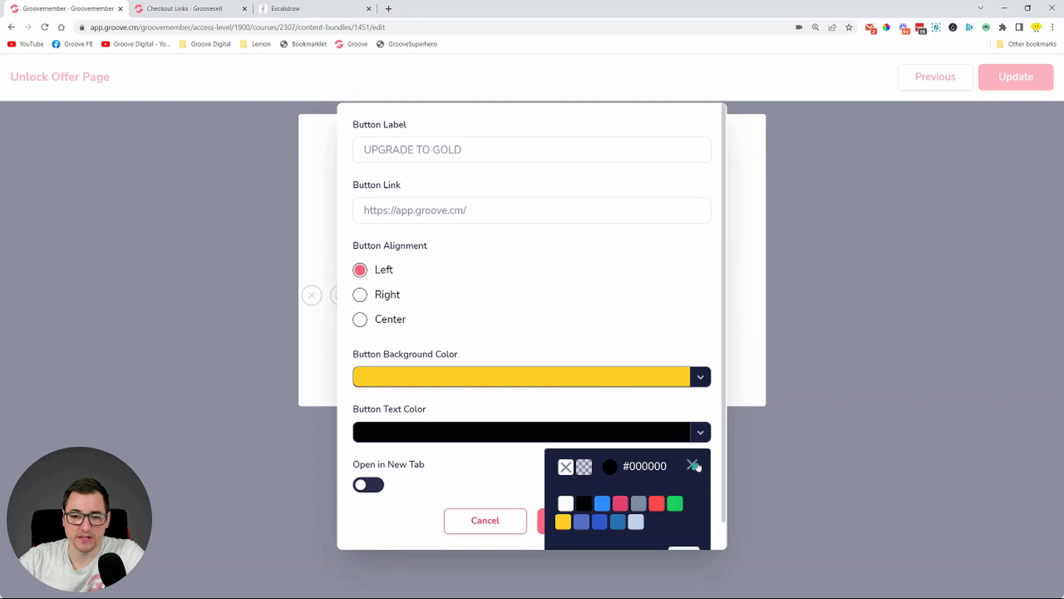
{"action": "left_click", "coordinate": [692, 464]}
{"action": "left_click", "coordinate": [369, 485]}
{"action": "left_click", "coordinate": [589, 516]}
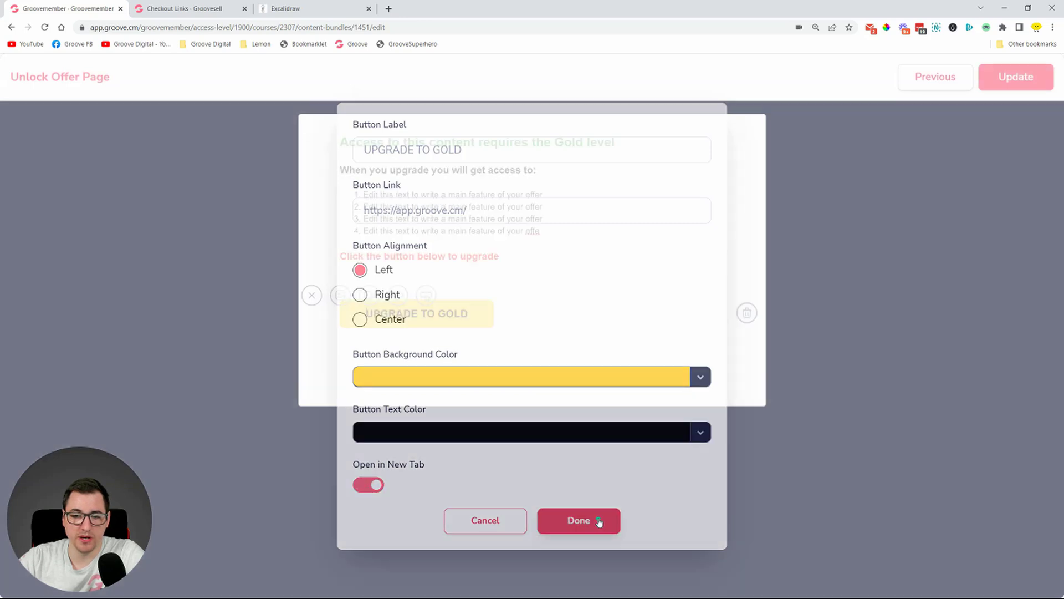
{"action": "left_click", "coordinate": [347, 310]}
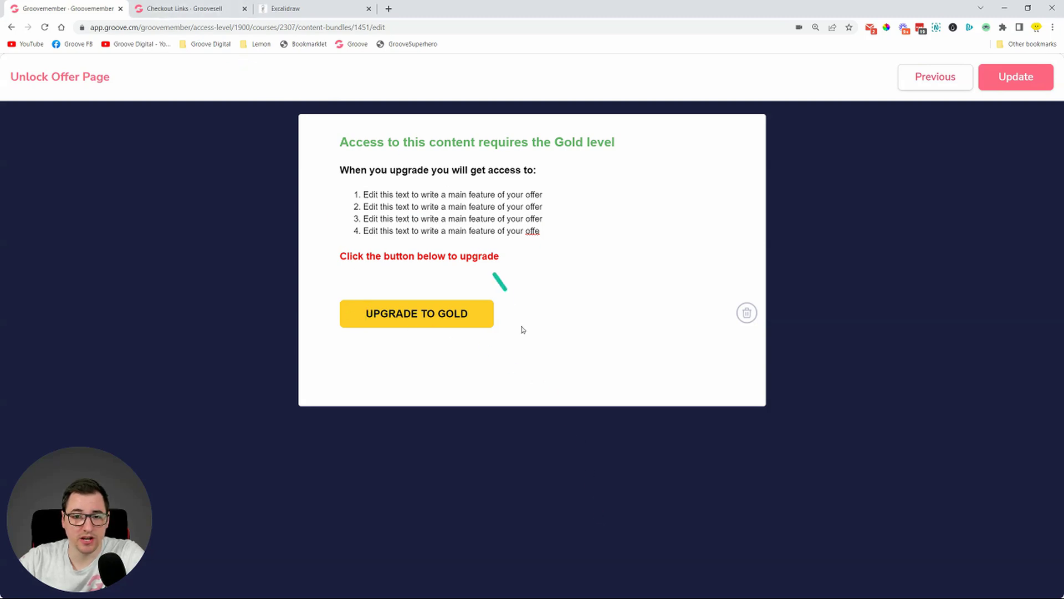
{"action": "left_click", "coordinate": [183, 8]}
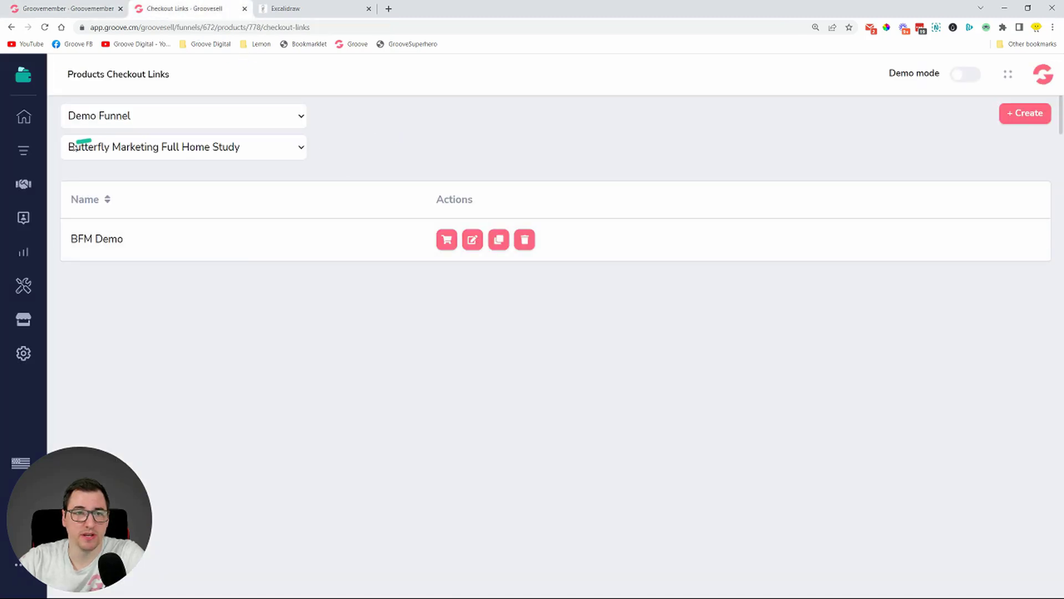
Open Fulfillment for the Demo Funnel's DEMO product (Butterfly Marketing) in GrooveSell.
{"action": "left_click", "coordinate": [24, 155]}
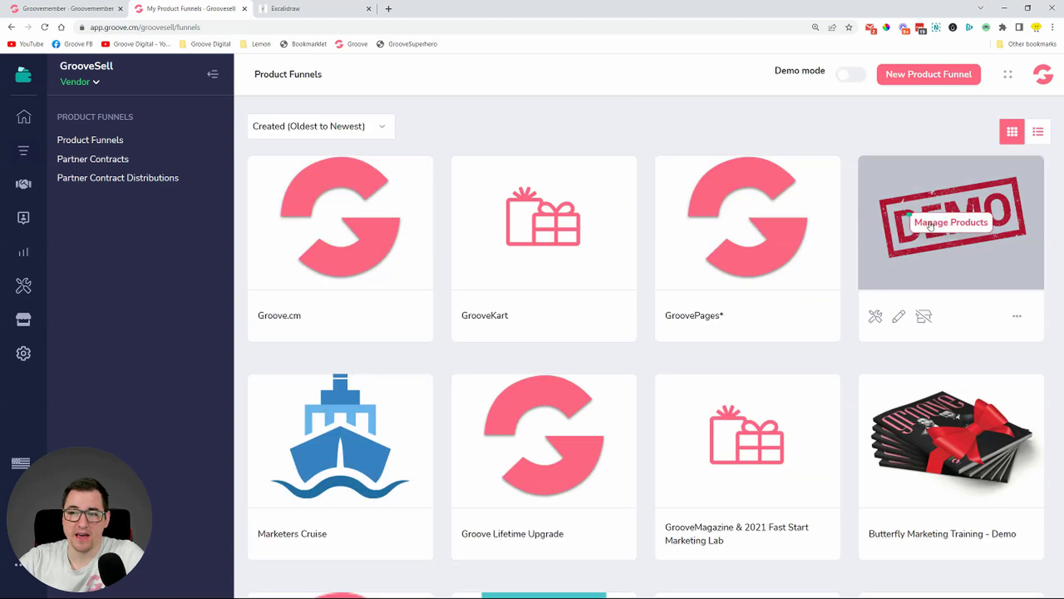
{"action": "left_click", "coordinate": [942, 221]}
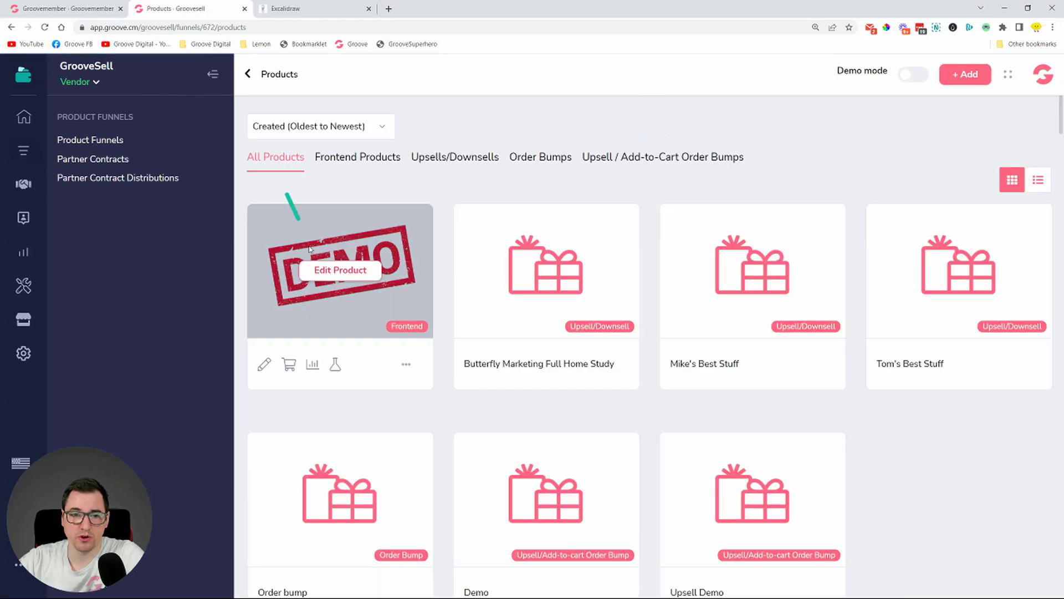
{"action": "left_click", "coordinate": [337, 270]}
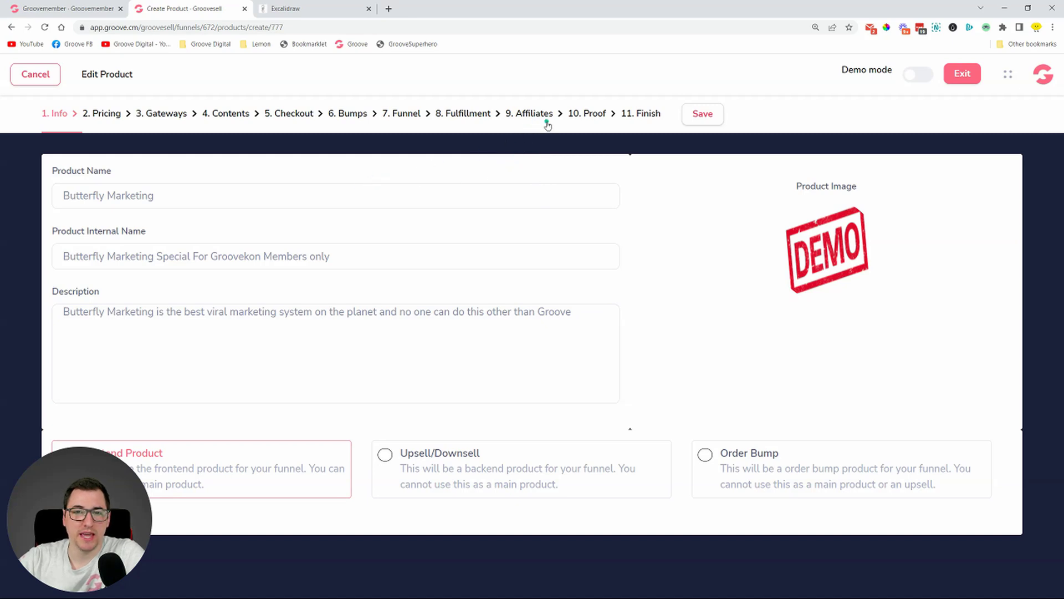
{"action": "left_click", "coordinate": [470, 114]}
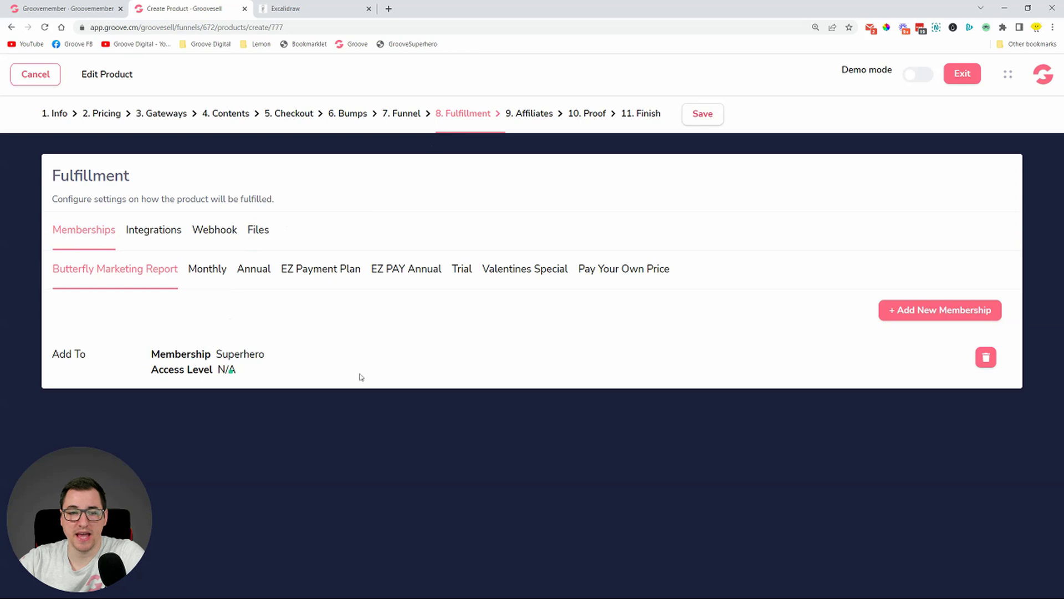
Delete the old Superhero membership row and set a new entry to Superhero with Silver access.
{"action": "left_click", "coordinate": [984, 360]}
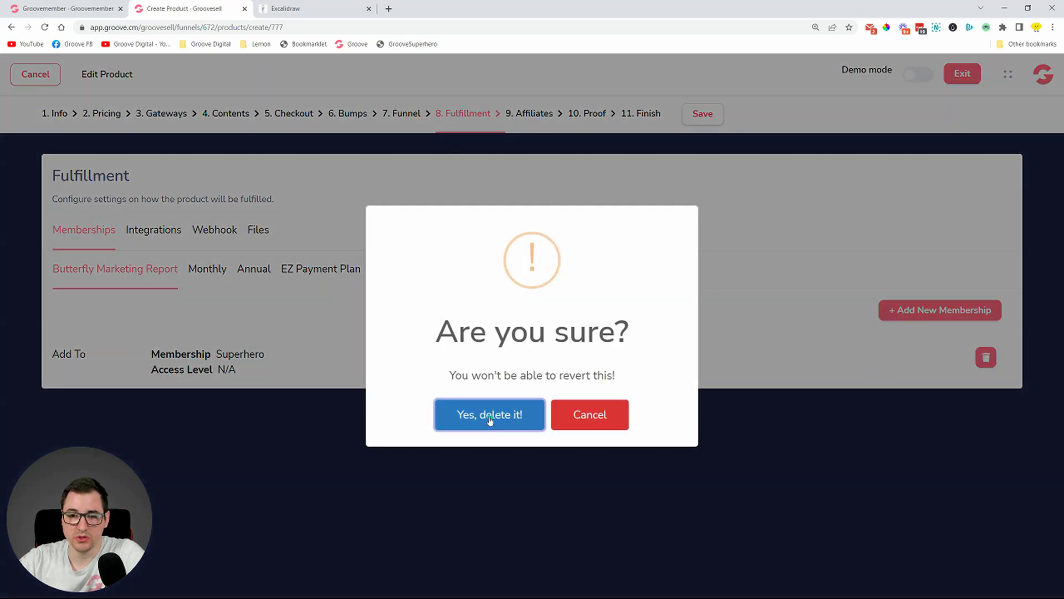
{"action": "left_click", "coordinate": [494, 403]}
{"action": "left_click", "coordinate": [929, 313]}
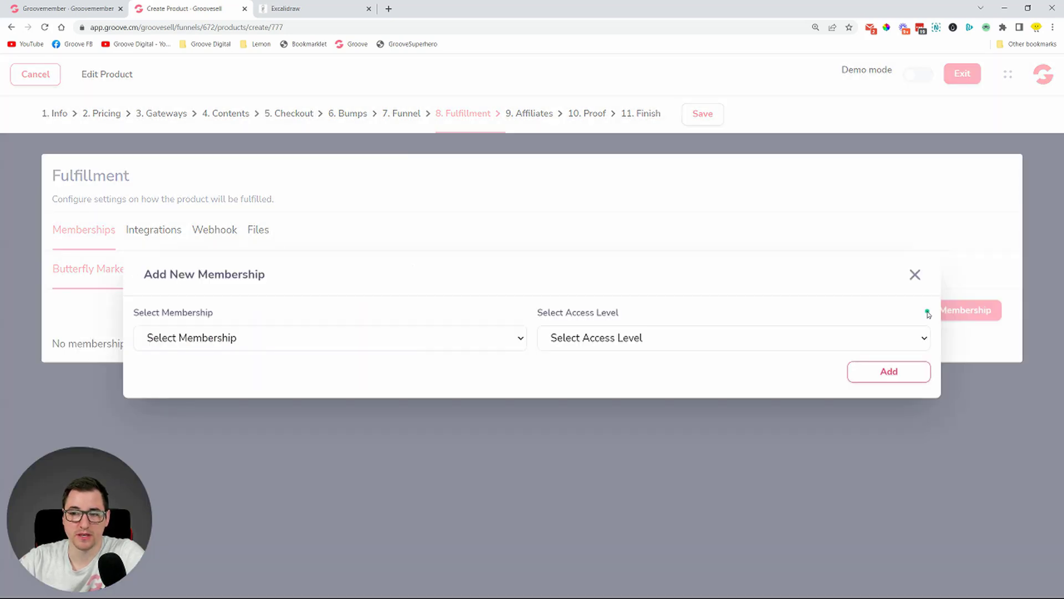
{"action": "left_click", "coordinate": [367, 347]}
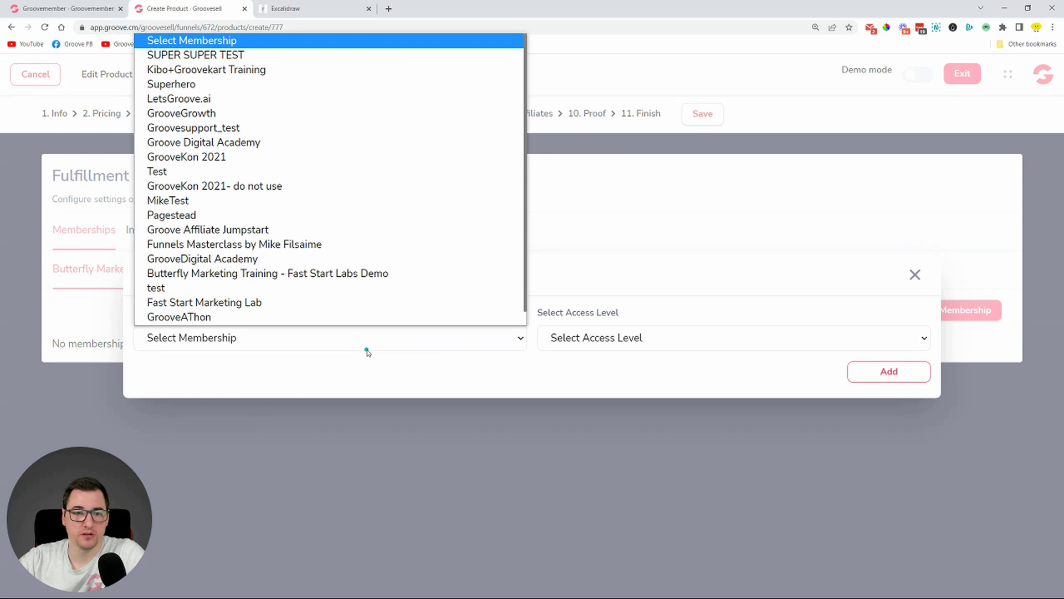
{"action": "left_click", "coordinate": [331, 86]}
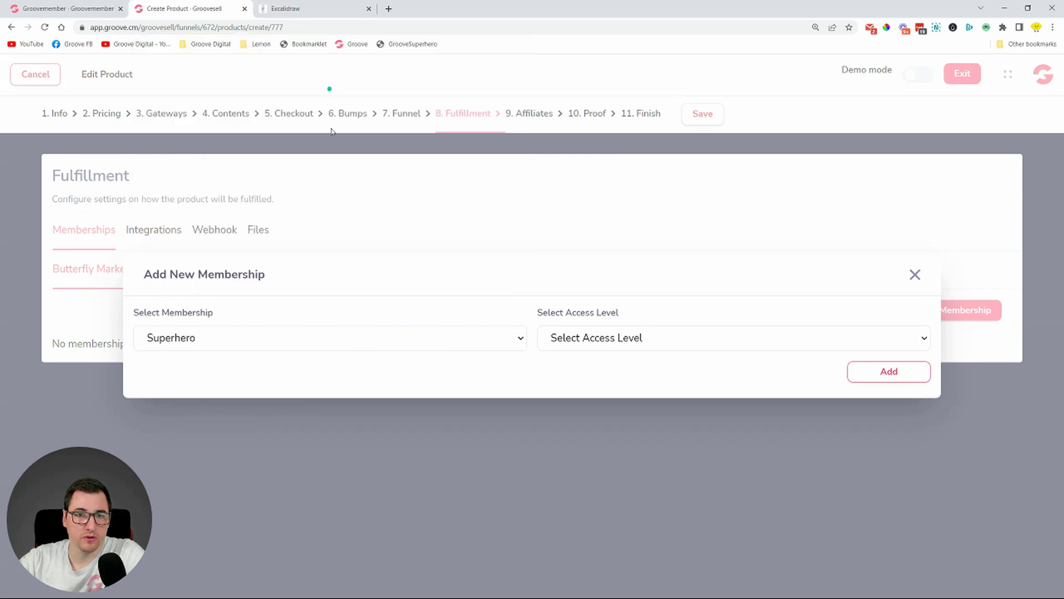
{"action": "left_click", "coordinate": [654, 341]}
{"action": "left_click", "coordinate": [621, 374]}
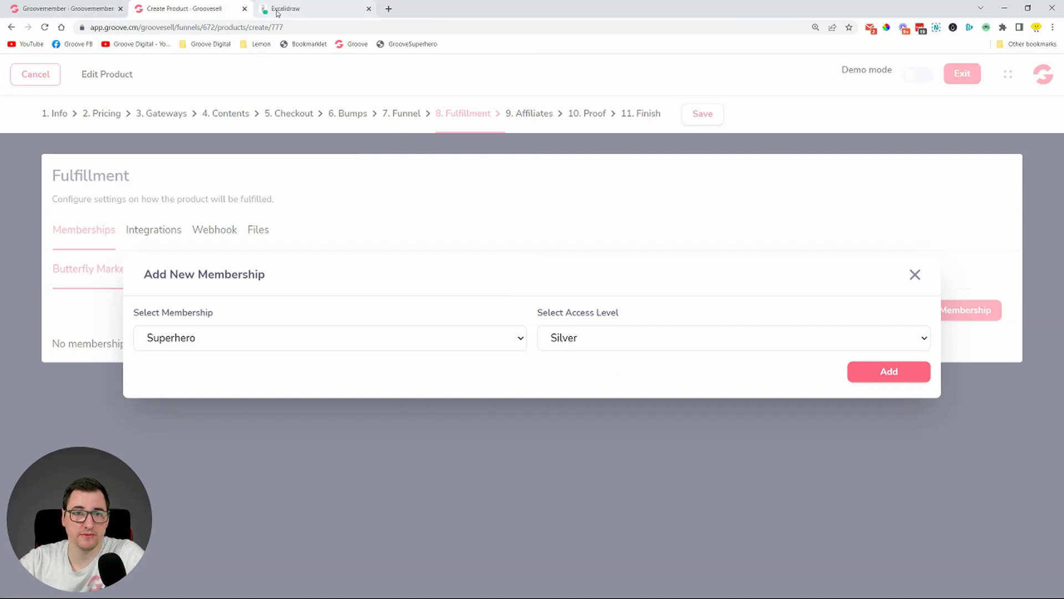
{"action": "left_click", "coordinate": [278, 9]}
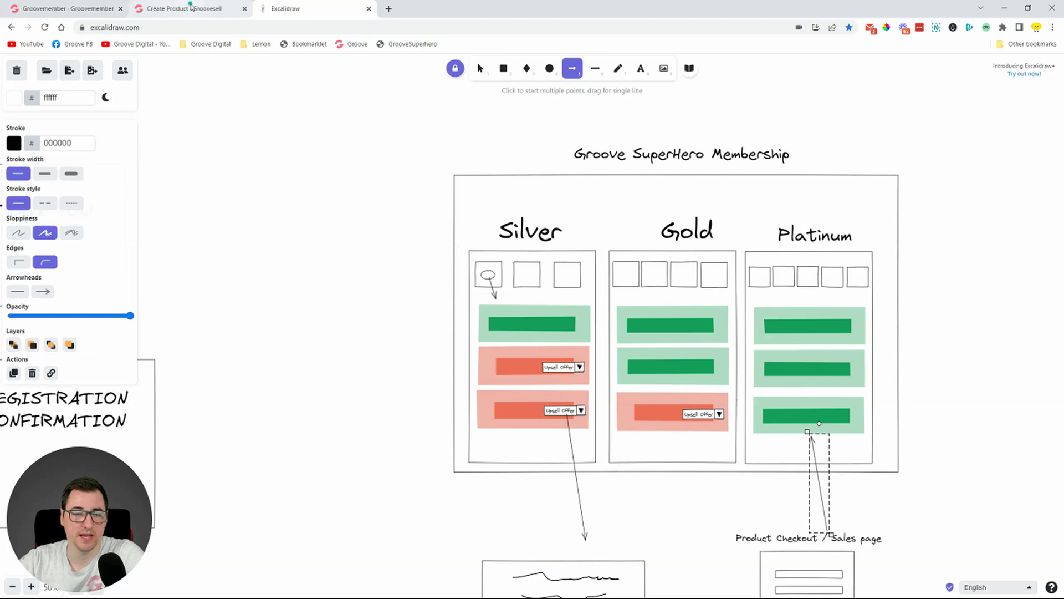
Draw a diamond left of the membership diagram with an arrow into the Silver column.
{"action": "left_click", "coordinate": [527, 68]}
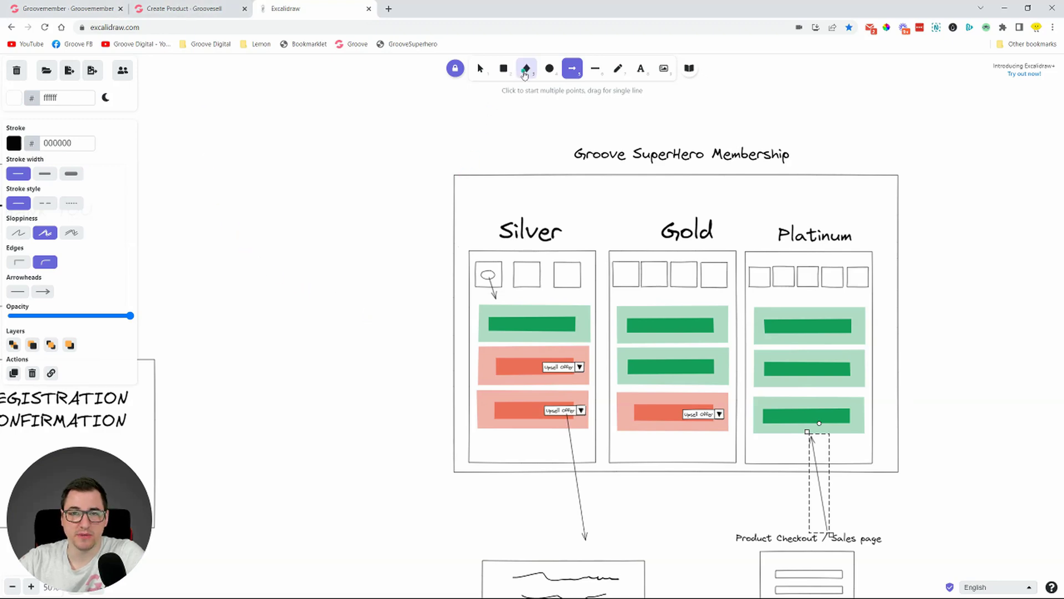
{"action": "left_click_drag", "start_coordinate": [275, 280], "coordinate": [340, 358]}
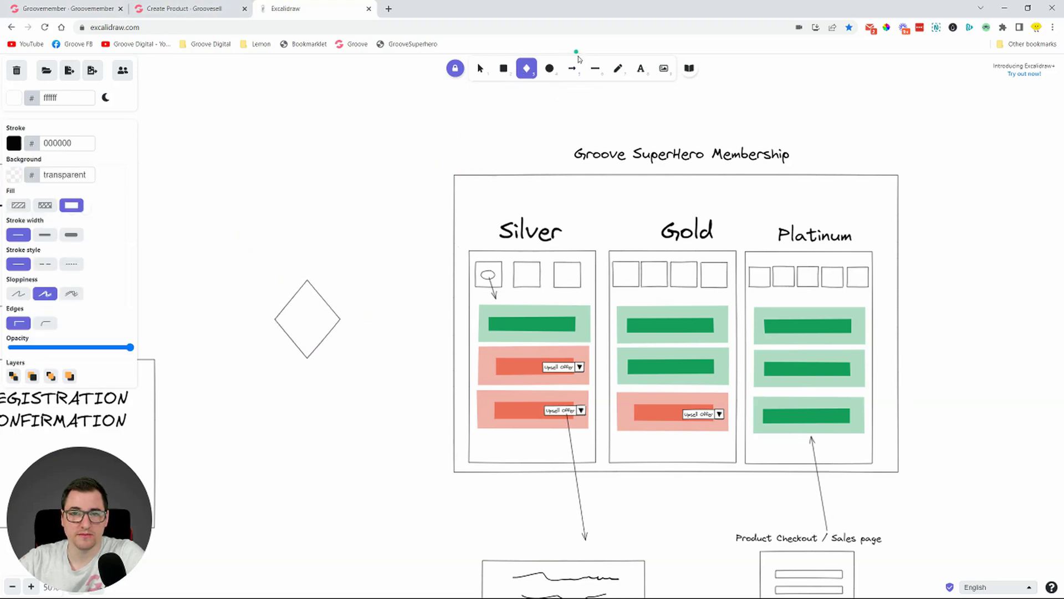
{"action": "left_click", "coordinate": [572, 68]}
{"action": "left_click_drag", "start_coordinate": [345, 317], "coordinate": [467, 328]}
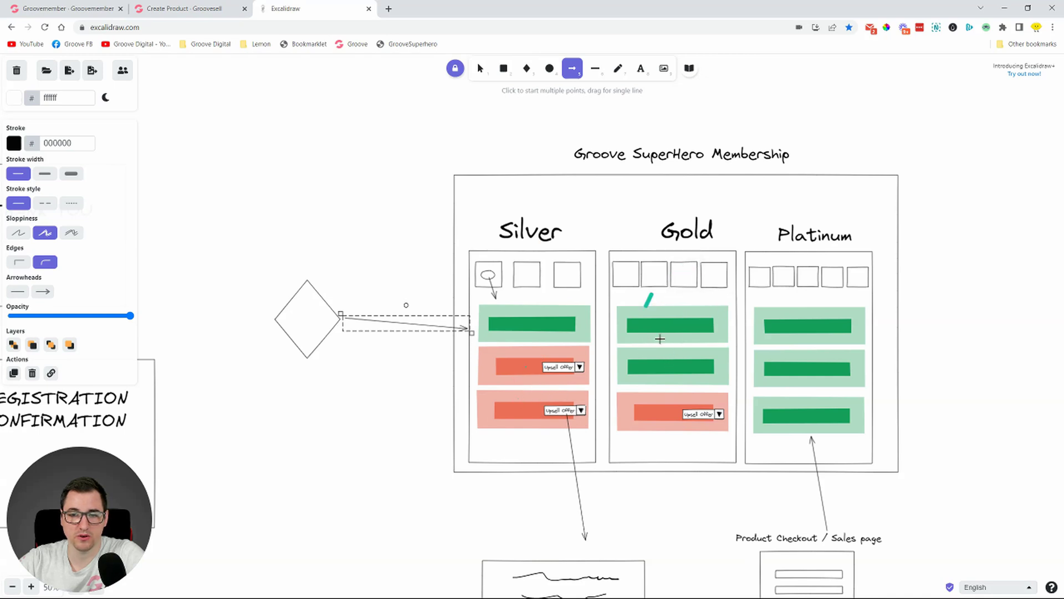
{"action": "left_click", "coordinate": [168, 8]}
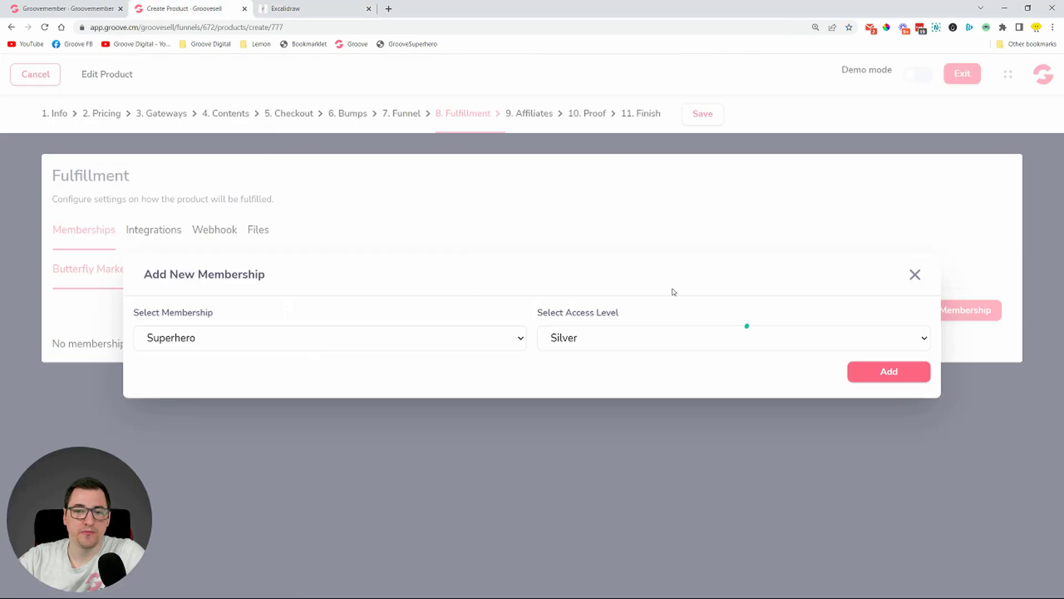
Add the Superhero Silver membership to the Butterfly Marketing product, then leave the product editor.
{"action": "left_click", "coordinate": [889, 373]}
{"action": "left_click", "coordinate": [708, 113]}
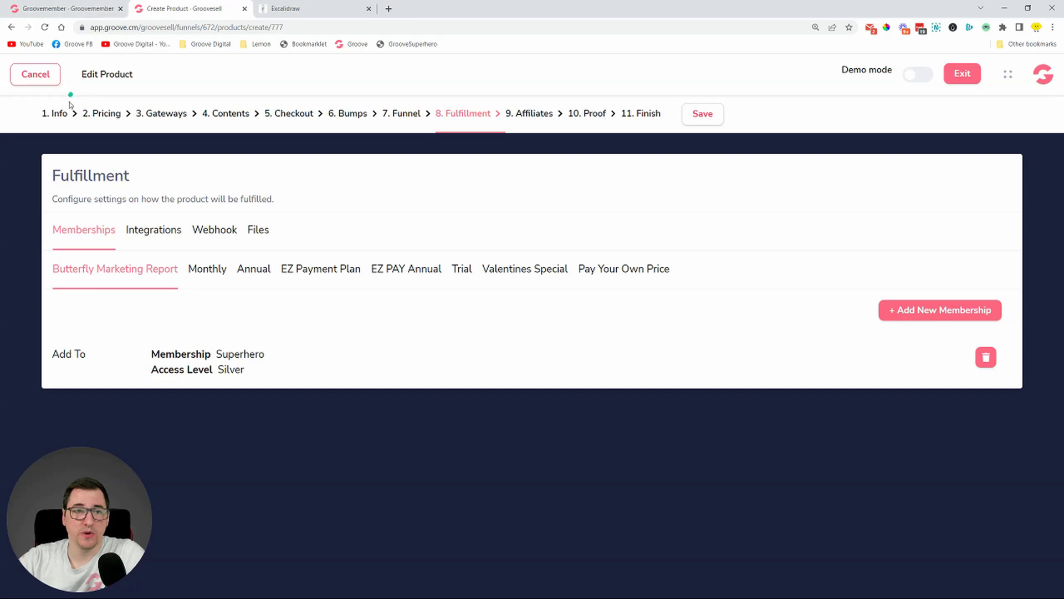
{"action": "left_click", "coordinate": [31, 78]}
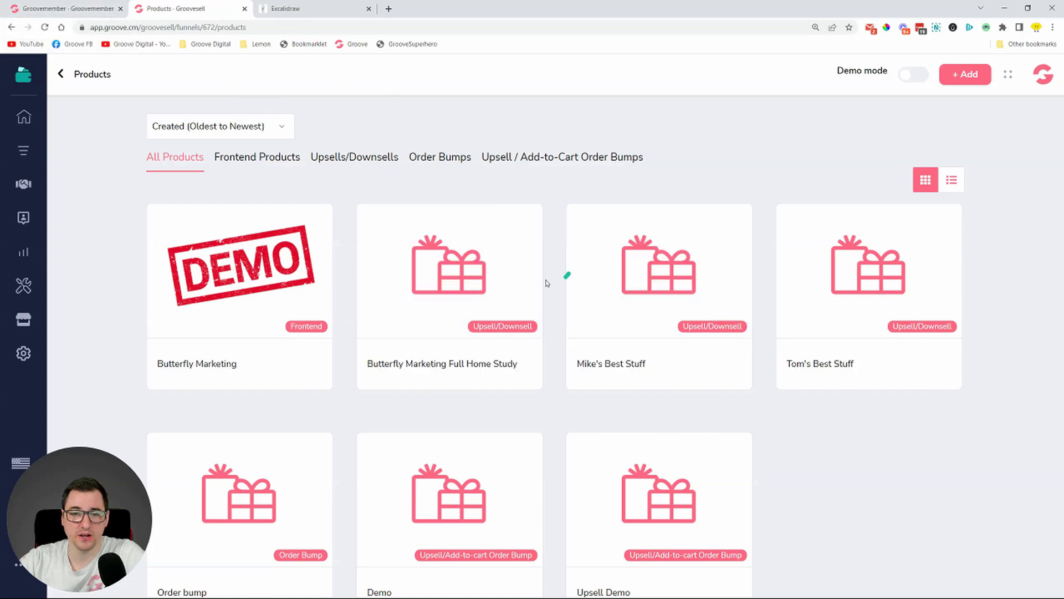
Review Butterfly Marketing Full Home Study's fulfillment settings, then show its checkout links.
{"action": "left_click", "coordinate": [464, 271]}
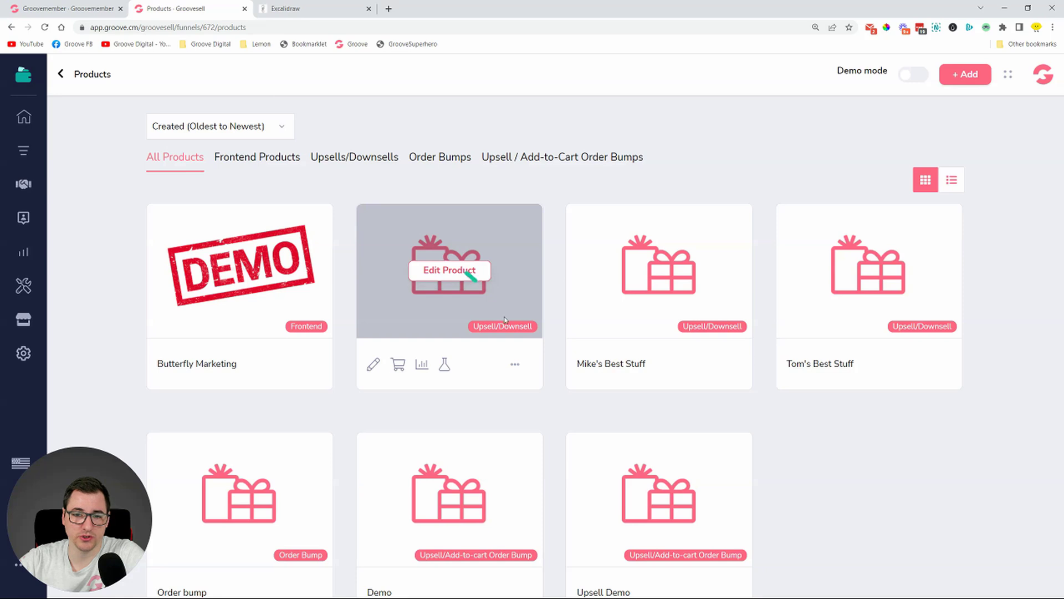
{"action": "left_click", "coordinate": [465, 274]}
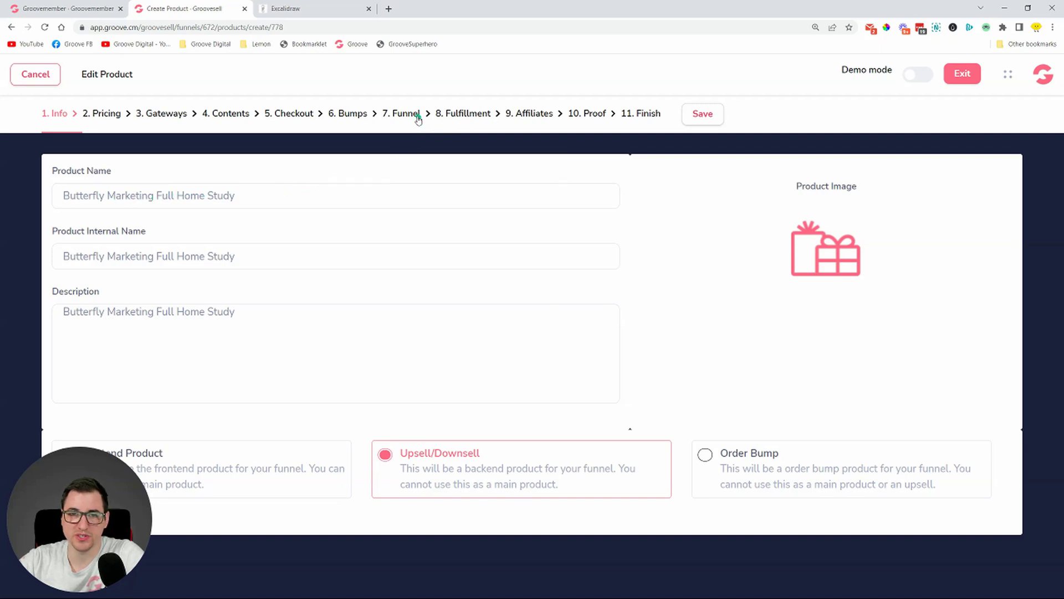
{"action": "left_click", "coordinate": [460, 115]}
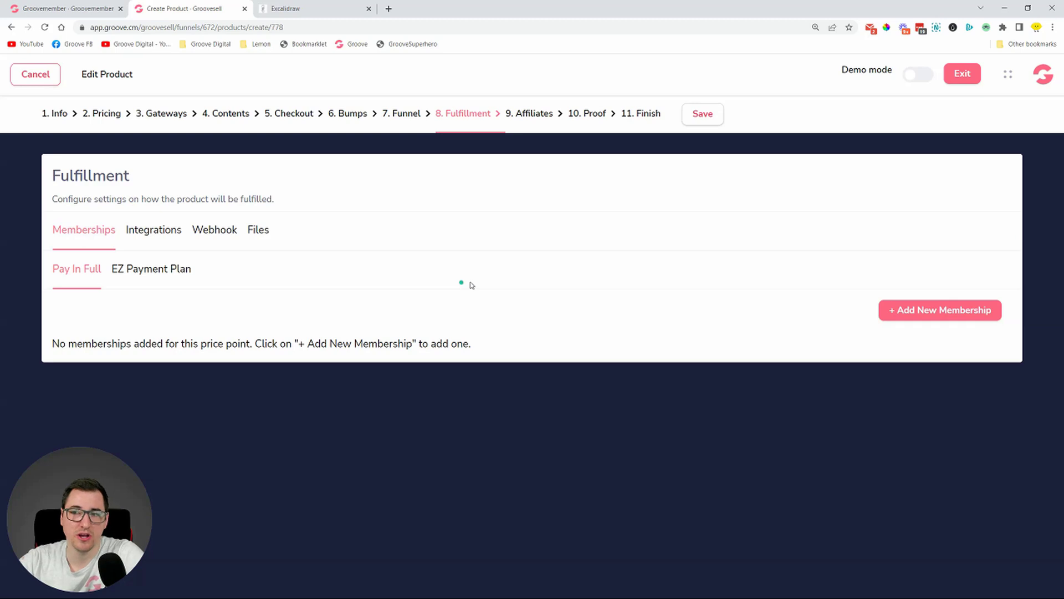
{"action": "left_click", "coordinate": [35, 74]}
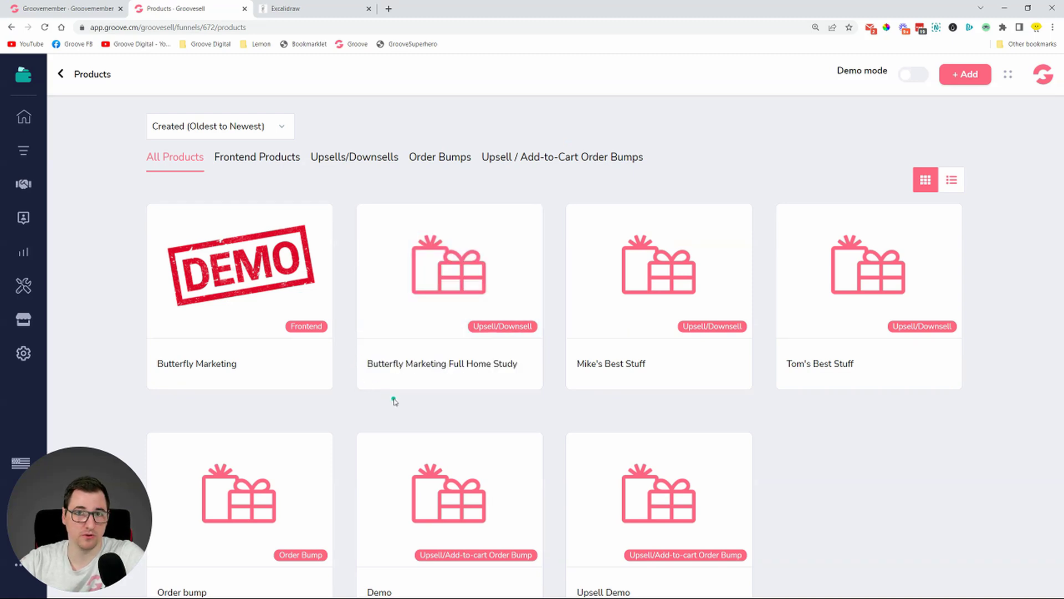
{"action": "mouse_move", "coordinate": [395, 376]}
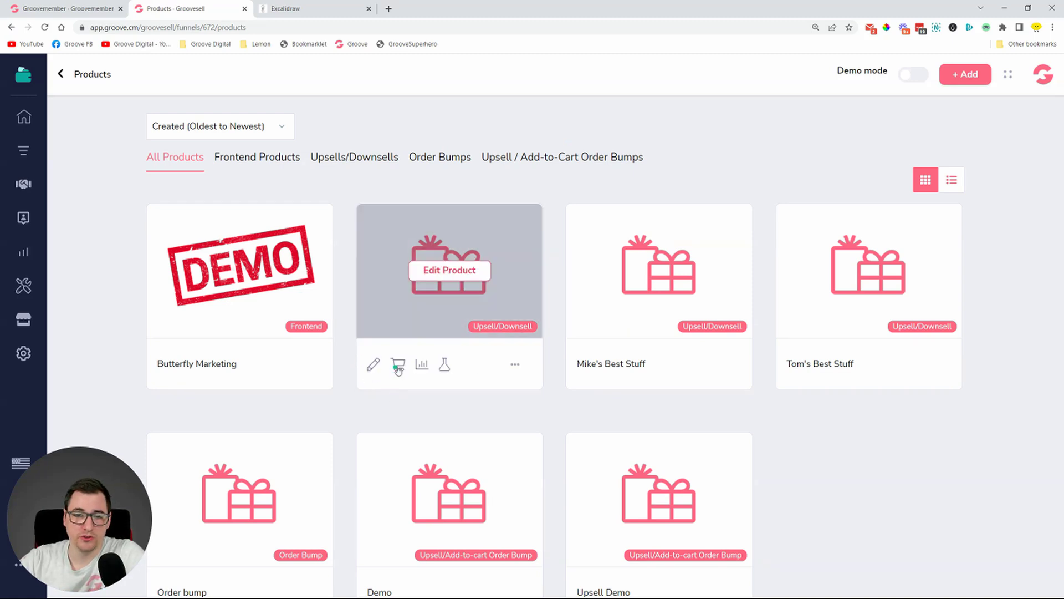
{"action": "left_click", "coordinate": [399, 366]}
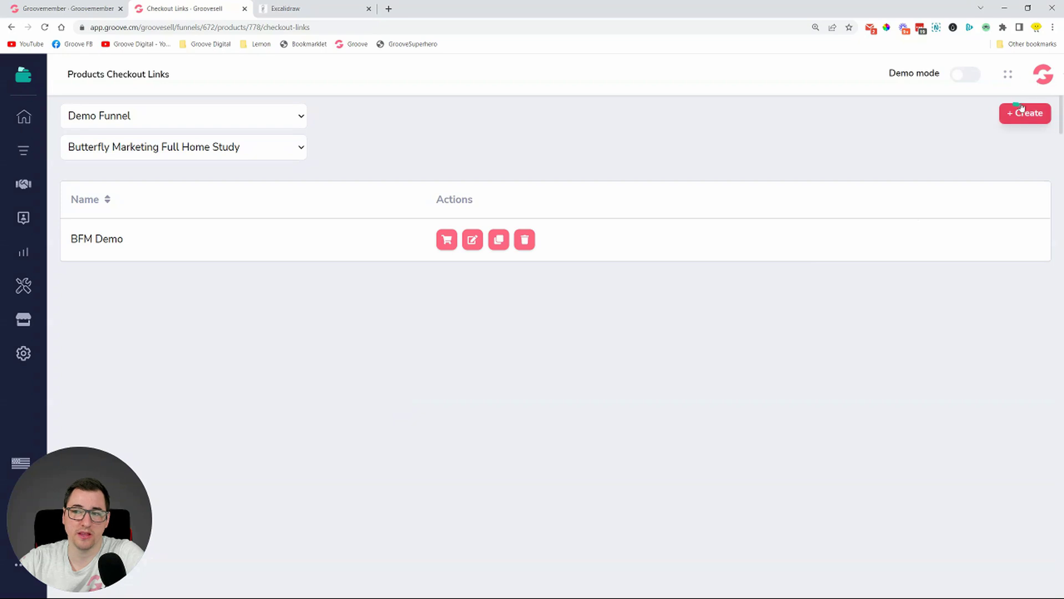
Copy the BFM Demo checkout URL from its checkout link window.
{"action": "left_click", "coordinate": [450, 243]}
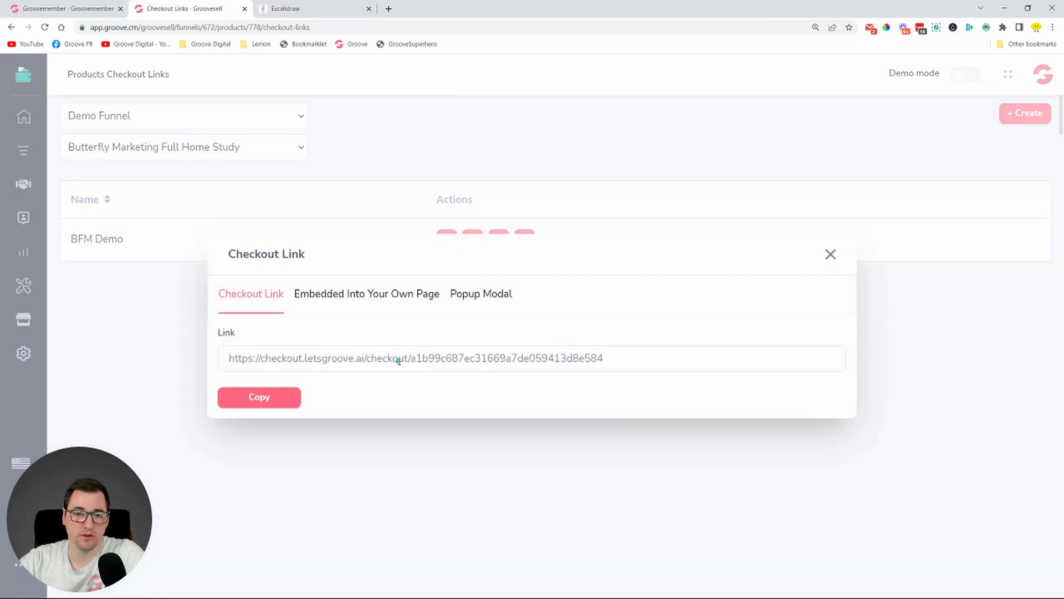
{"action": "left_click", "coordinate": [399, 361]}
{"action": "right_click", "coordinate": [399, 362]}
{"action": "left_click", "coordinate": [424, 370]}
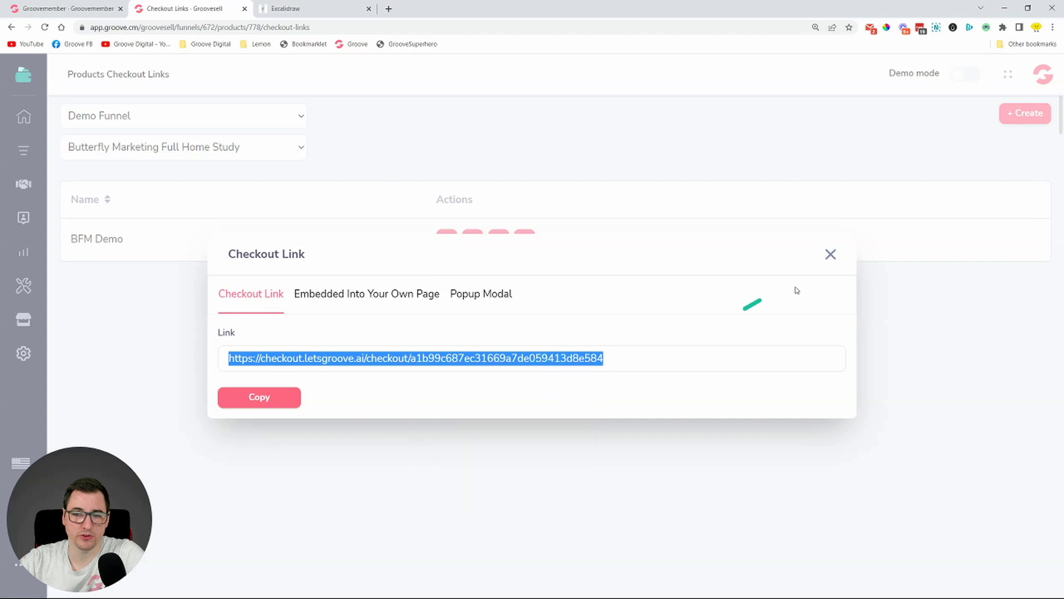
{"action": "left_click", "coordinate": [830, 255]}
{"action": "left_click_drag", "start_coordinate": [428, 247], "coordinate": [515, 250]}
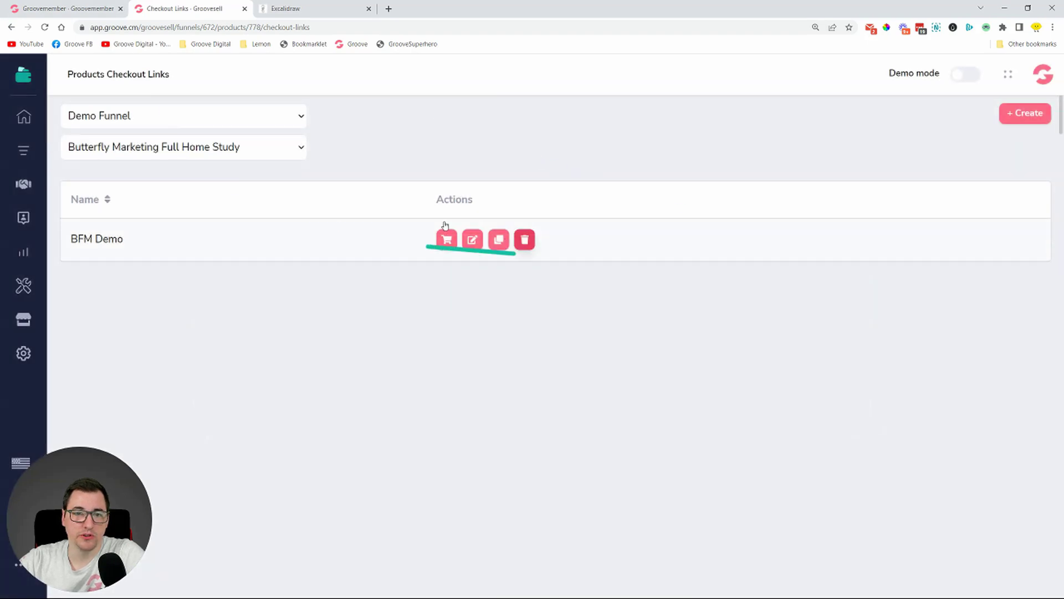
{"action": "left_click", "coordinate": [72, 8]}
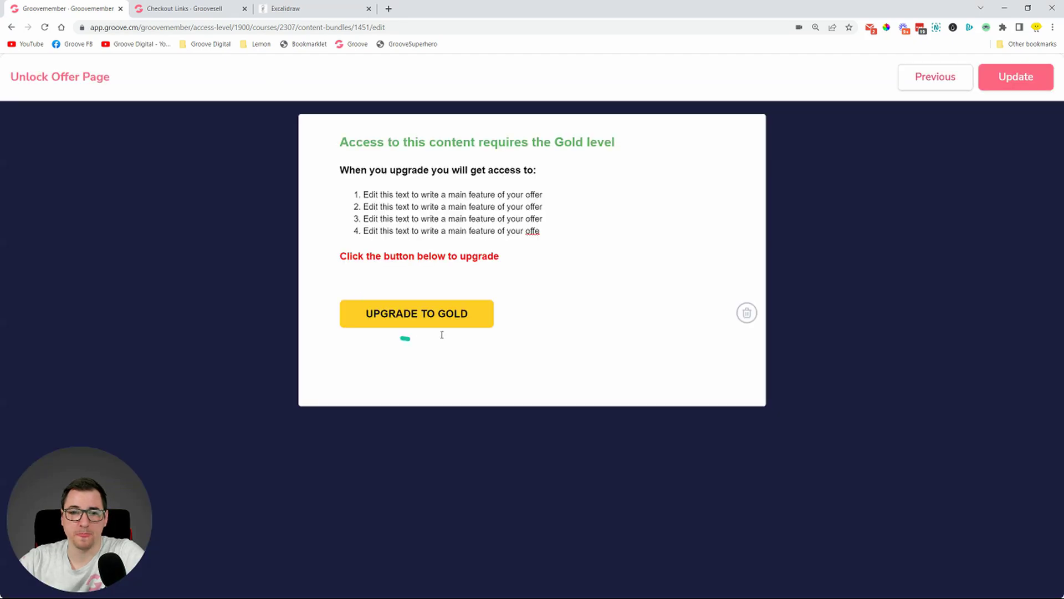
Replace the old upgrade button with an 'UPGRADE TO GOLD' button linking to the copied checkout URL.
{"action": "left_click", "coordinate": [749, 313]}
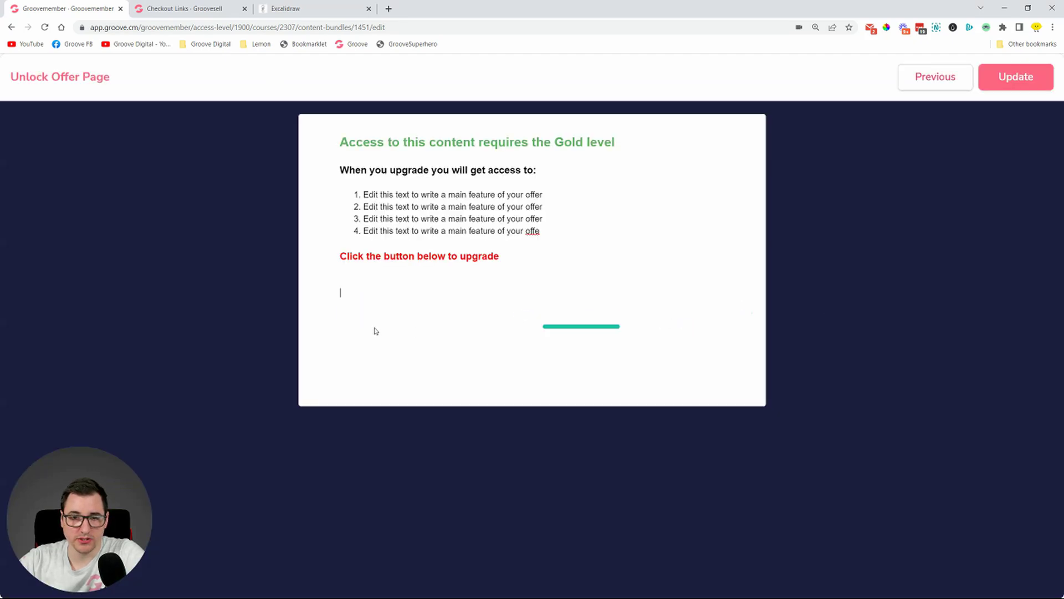
{"action": "left_click", "coordinate": [309, 297]}
{"action": "left_click", "coordinate": [424, 297]}
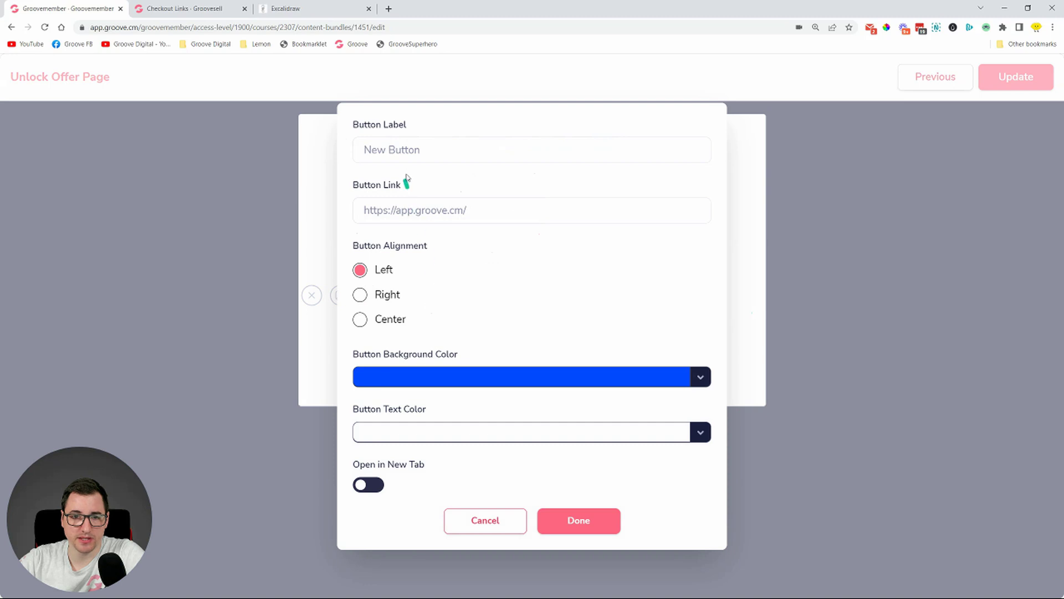
{"action": "triple_click", "coordinate": [422, 151]}
{"action": "type", "text": "UPGRADE T"}
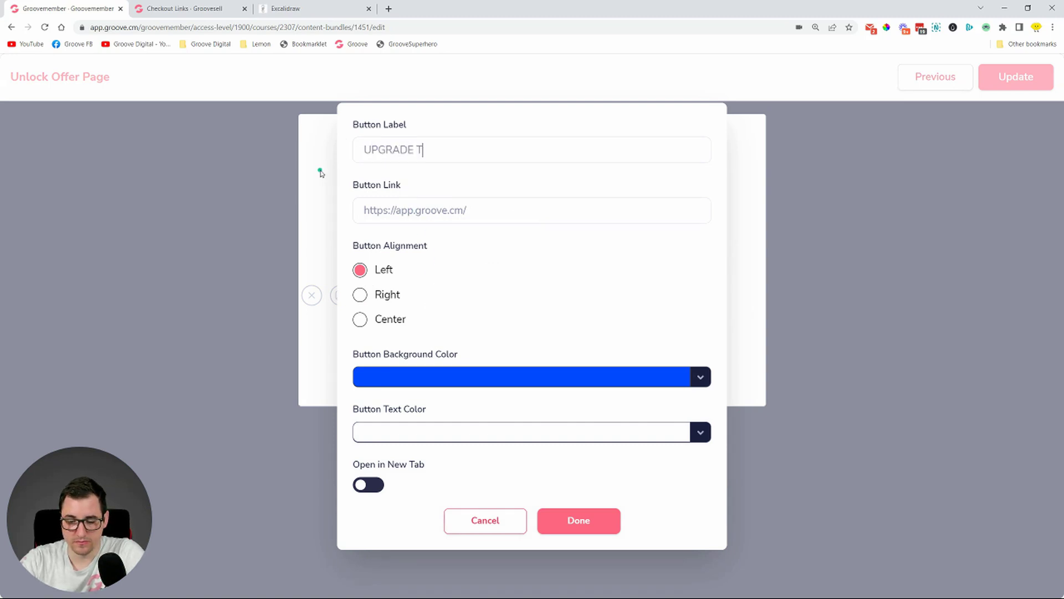
{"action": "type", "text": "O GOLD"}
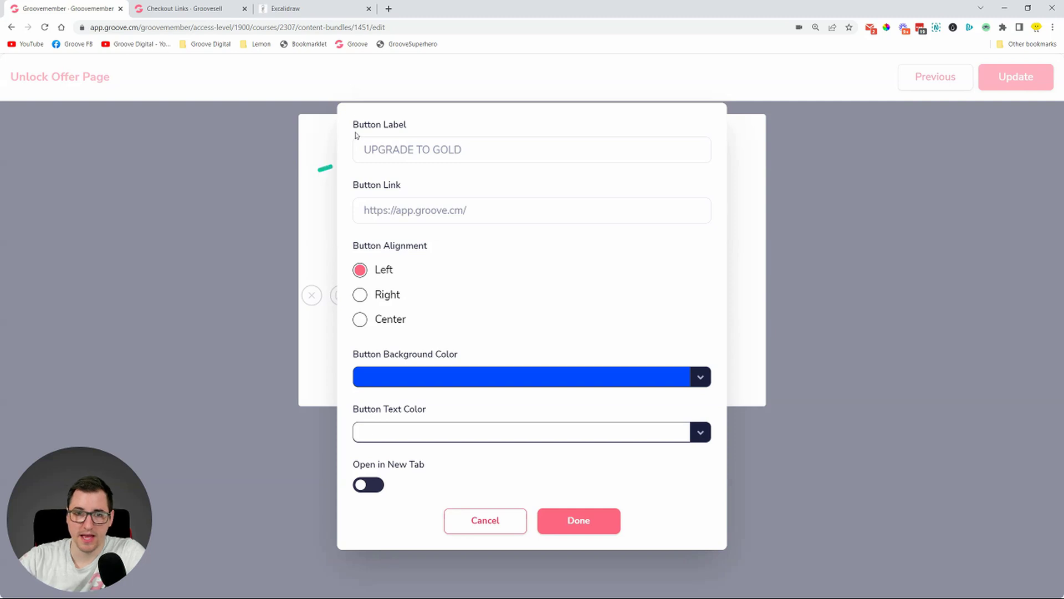
{"action": "left_click_drag", "start_coordinate": [508, 209], "coordinate": [340, 223]}
{"action": "key", "text": "ctrl+v"}
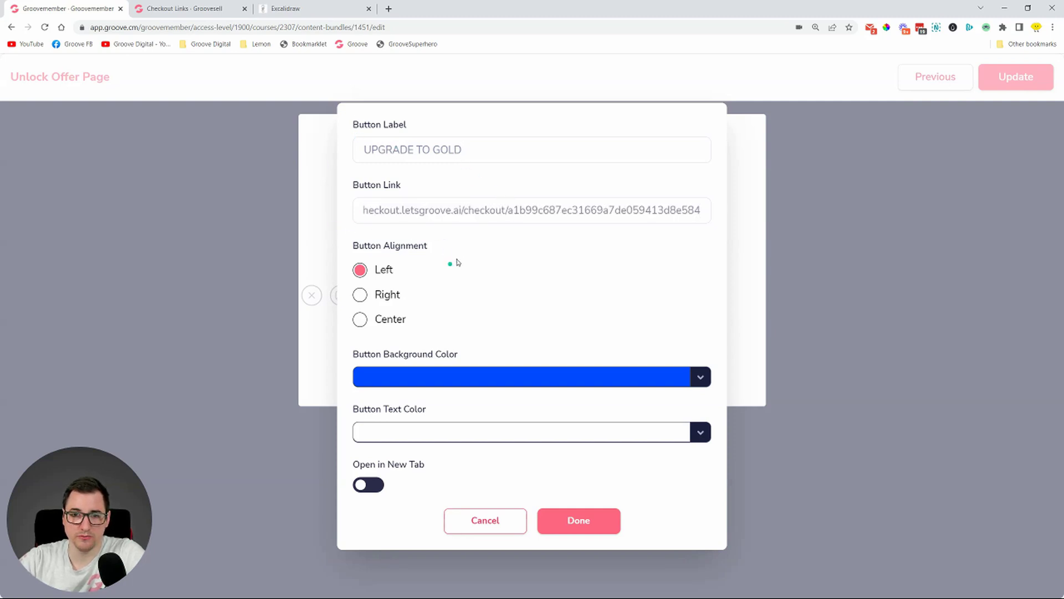
Give the button a yellow background, black text and open-in-new-tab behaviour.
{"action": "left_click", "coordinate": [416, 385]}
{"action": "left_click", "coordinate": [563, 466]}
{"action": "left_click", "coordinate": [693, 410]}
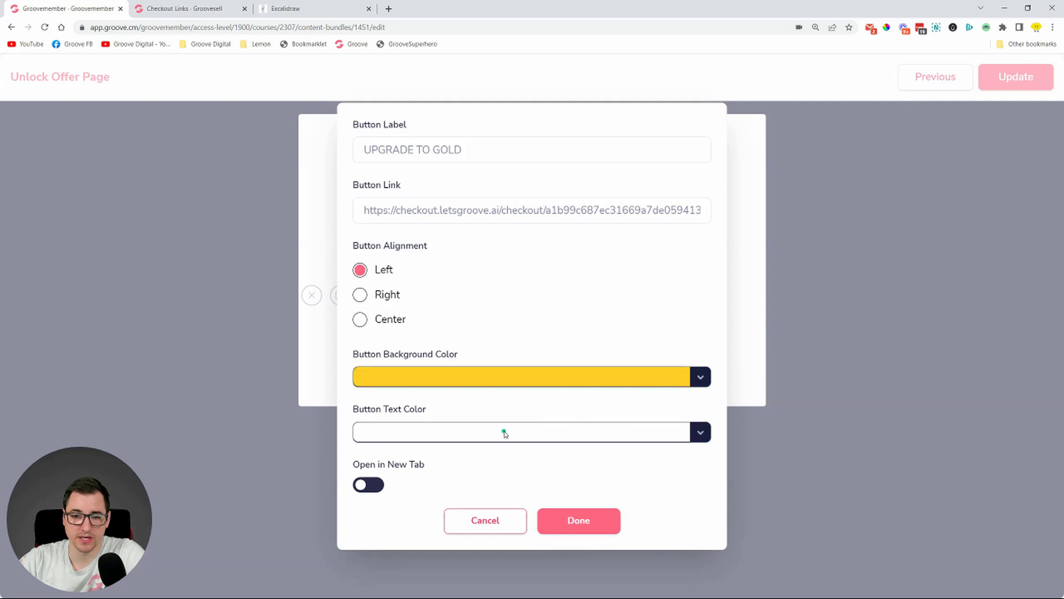
{"action": "left_click", "coordinate": [504, 432]}
{"action": "left_click", "coordinate": [582, 504]}
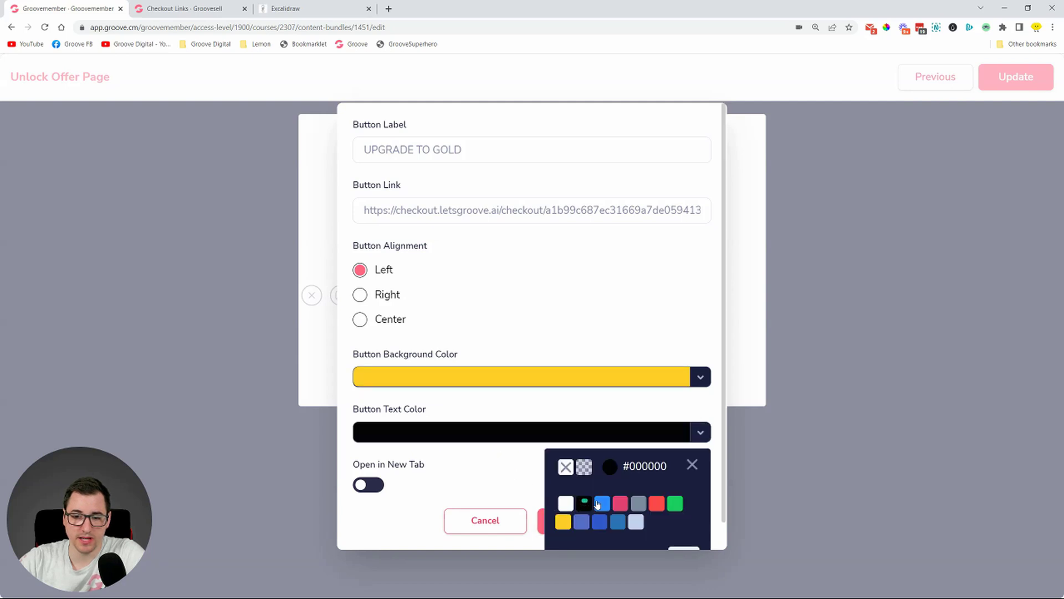
{"action": "left_click", "coordinate": [692, 465]}
{"action": "left_click", "coordinate": [374, 486]}
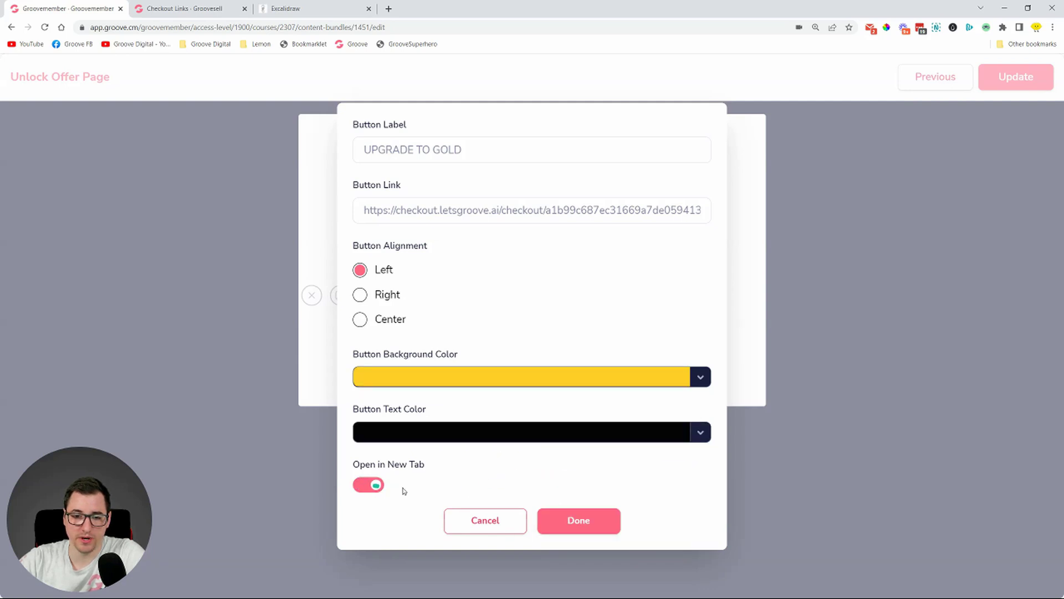
{"action": "left_click", "coordinate": [552, 520]}
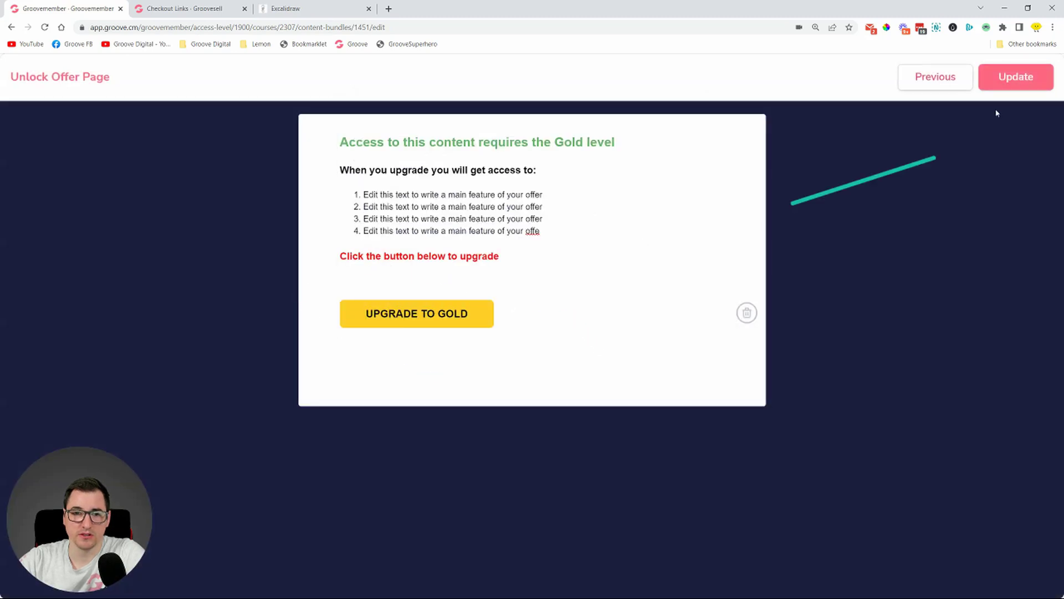
Save the offer page, set the lesson's unlock offer to Upgrade To Gold, and save the level.
{"action": "left_click", "coordinate": [1040, 82]}
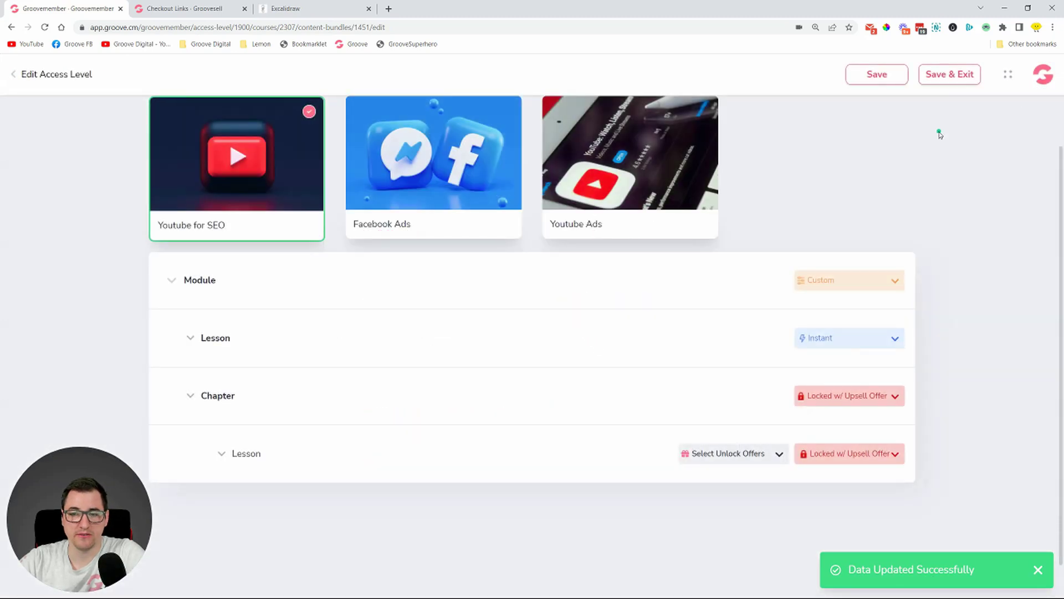
{"action": "left_click", "coordinate": [758, 461]}
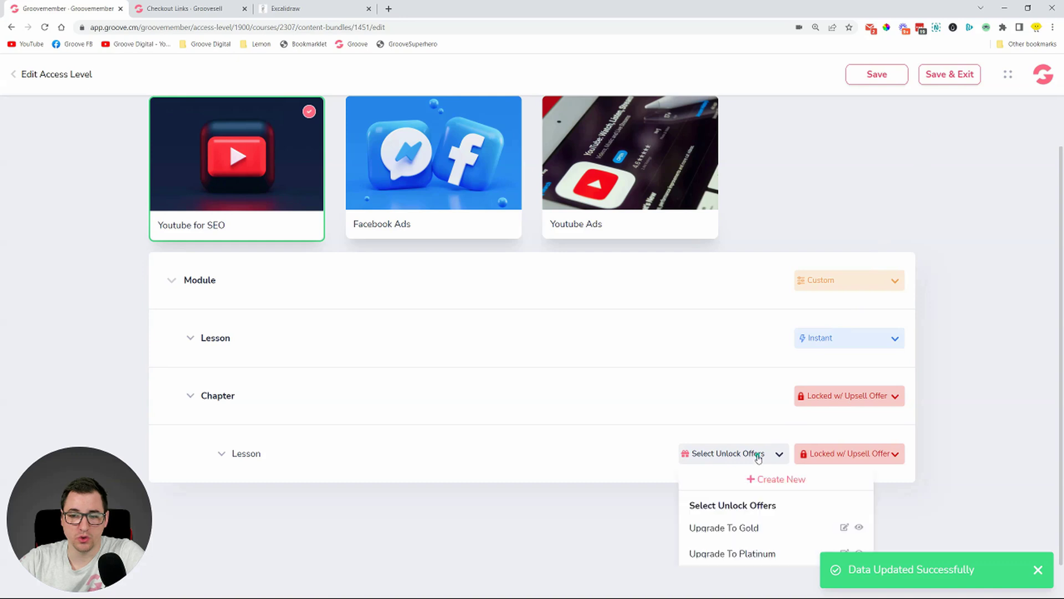
{"action": "left_click", "coordinate": [743, 526]}
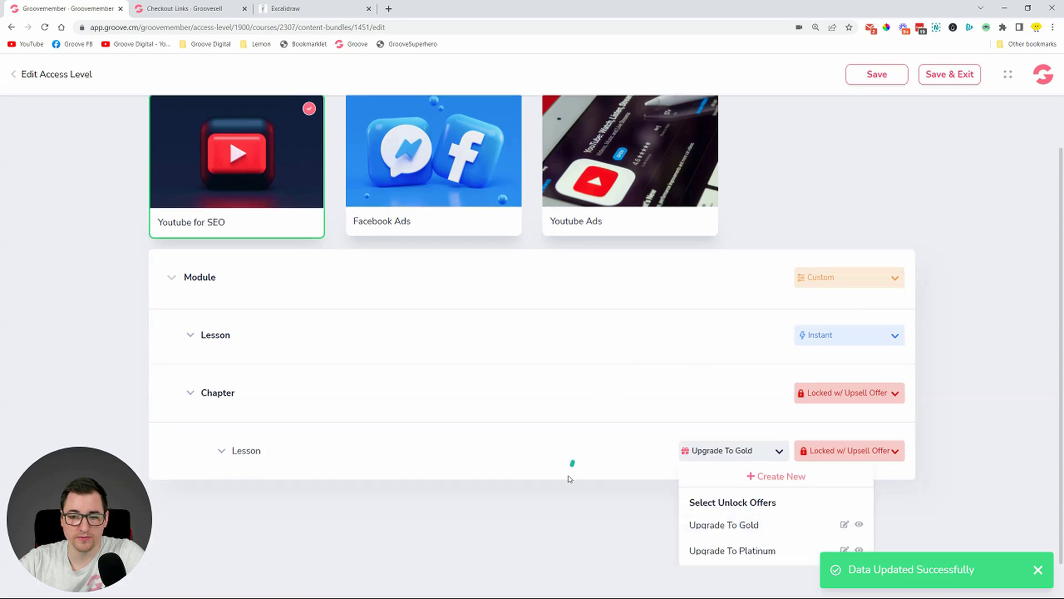
{"action": "left_click", "coordinate": [949, 75]}
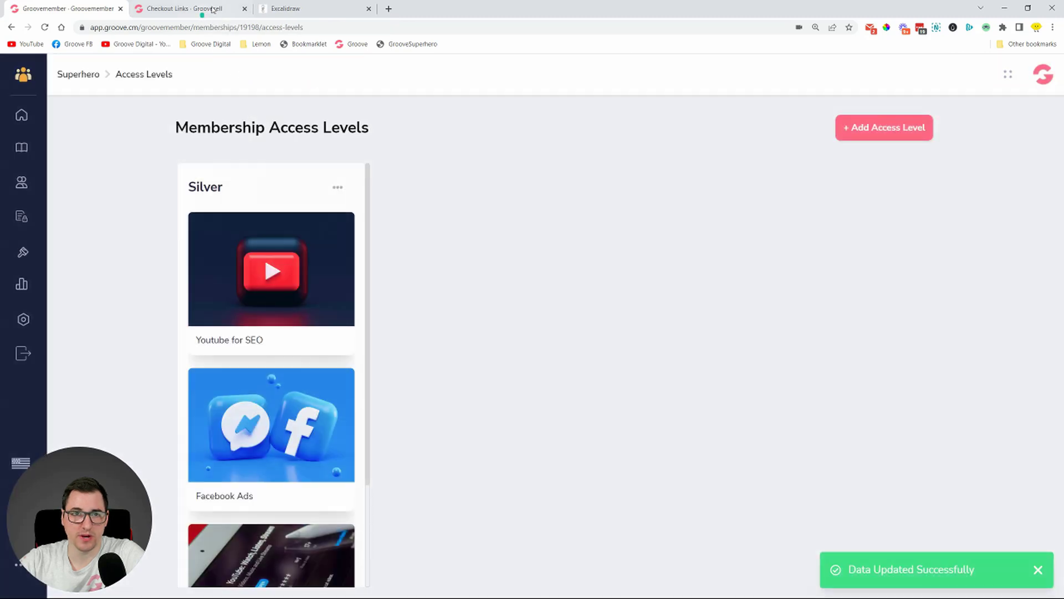
Check the membership diagram in Excalidraw and return to the Membership Access Levels page.
{"action": "scroll", "coordinate": [264, 190], "scroll_direction": "down", "scroll_amount": 5}
{"action": "scroll", "coordinate": [233, 211], "scroll_direction": "up", "scroll_amount": 5}
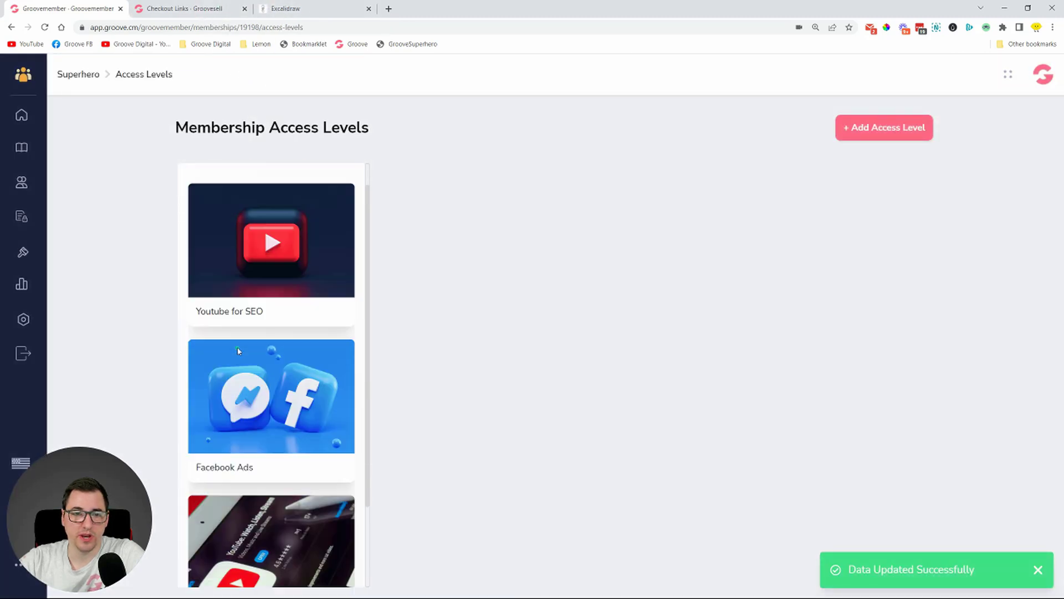
{"action": "left_click", "coordinate": [309, 10]}
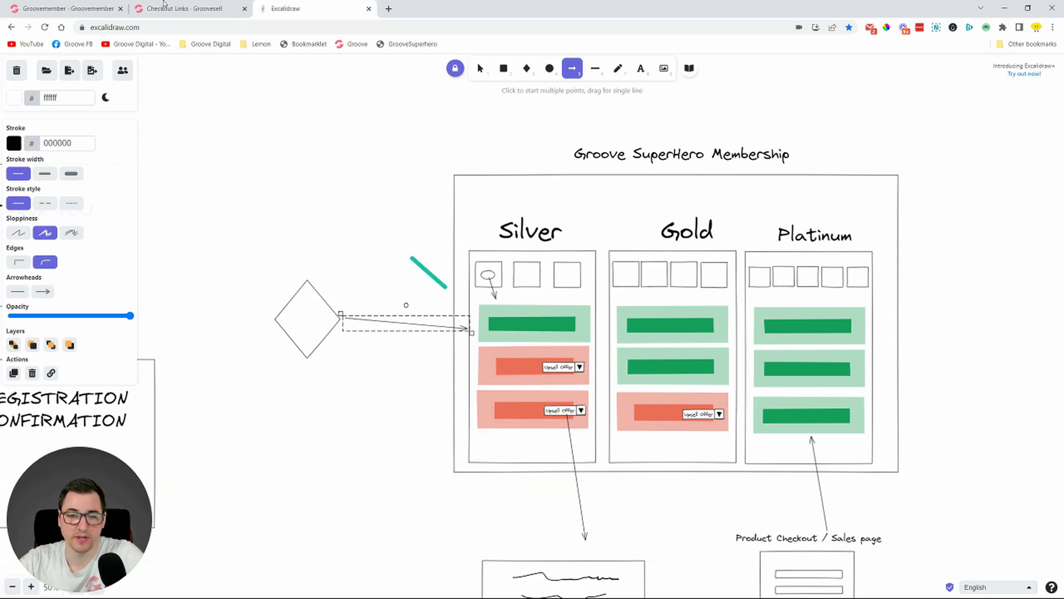
{"action": "left_click", "coordinate": [111, 9]}
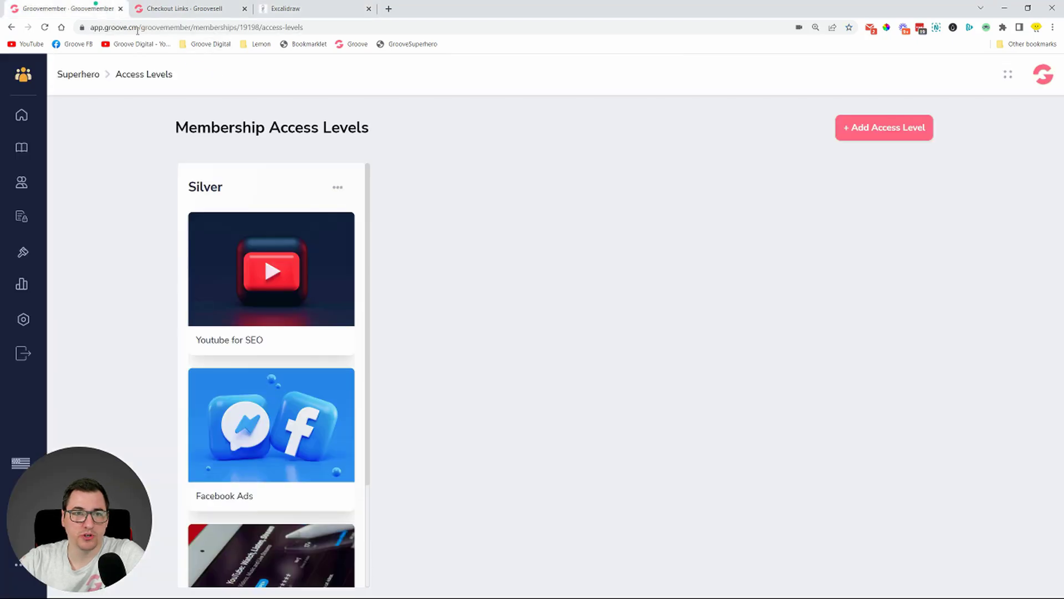
Create a Gold access level with Youtube for SEO, SEO, Facebook Ads and Youtube Ads courses.
{"action": "left_click", "coordinate": [883, 138]}
{"action": "type", "text": "Gold"}
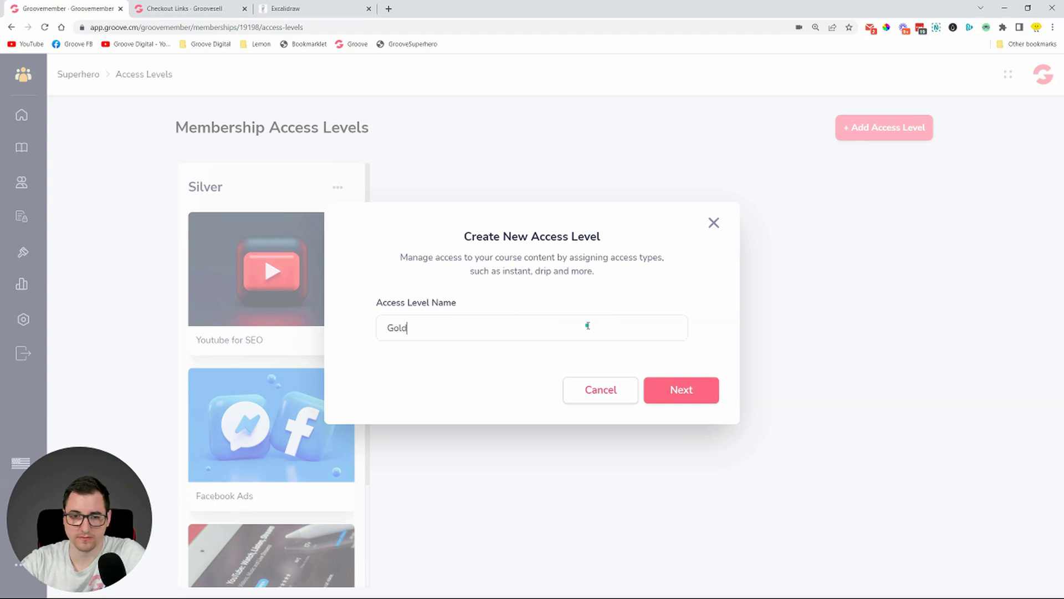
{"action": "left_click", "coordinate": [679, 389]}
{"action": "left_click", "coordinate": [316, 266]}
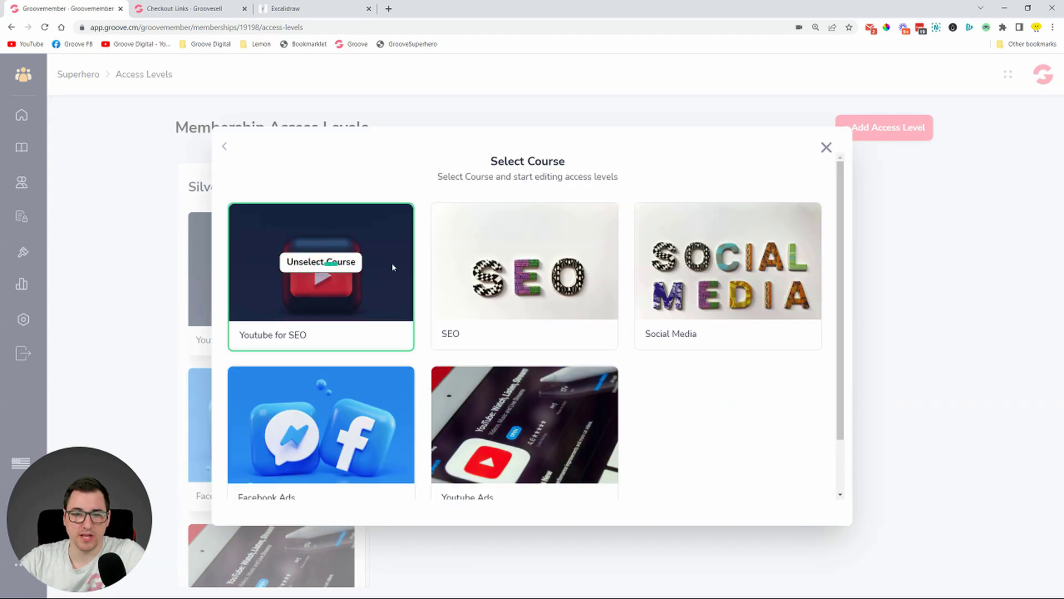
{"action": "left_click", "coordinate": [509, 261]}
{"action": "left_click", "coordinate": [304, 437]}
{"action": "left_click", "coordinate": [512, 426]}
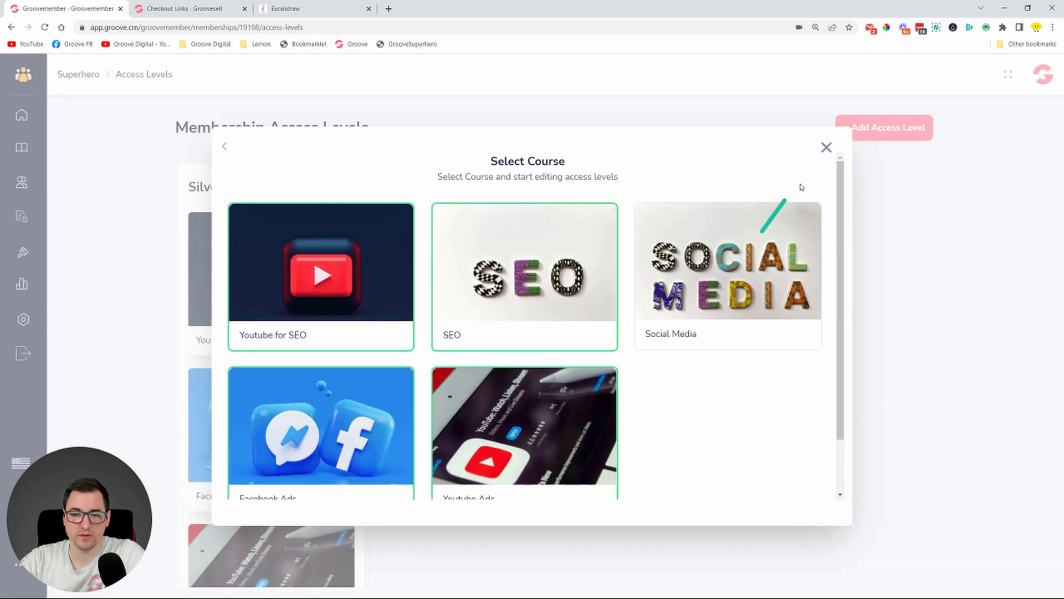
{"action": "scroll", "coordinate": [751, 278], "scroll_direction": "down", "scroll_amount": 2}
{"action": "left_click", "coordinate": [817, 493]}
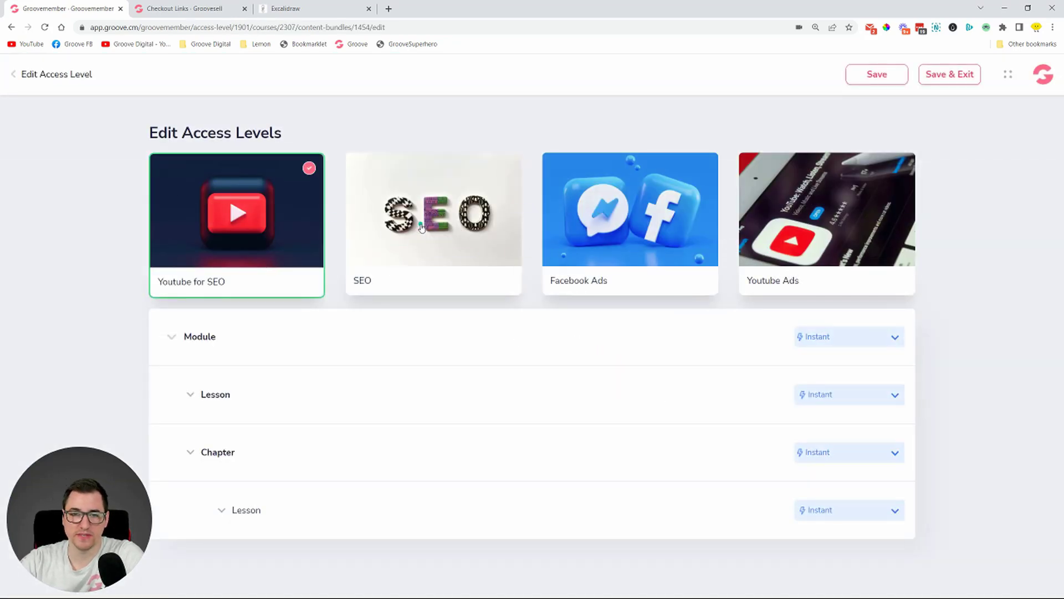
Open the SEO course's access settings and scroll to Module 1 - INTRO Clone.
{"action": "left_click", "coordinate": [421, 227]}
{"action": "left_click", "coordinate": [511, 405]}
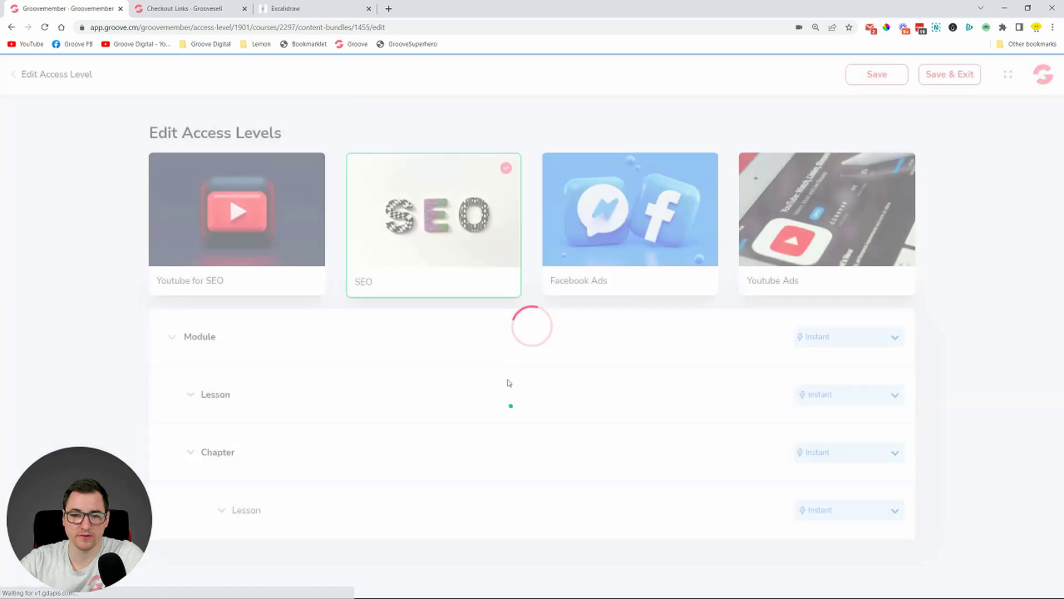
{"action": "scroll", "coordinate": [448, 335], "scroll_direction": "down", "scroll_amount": 4}
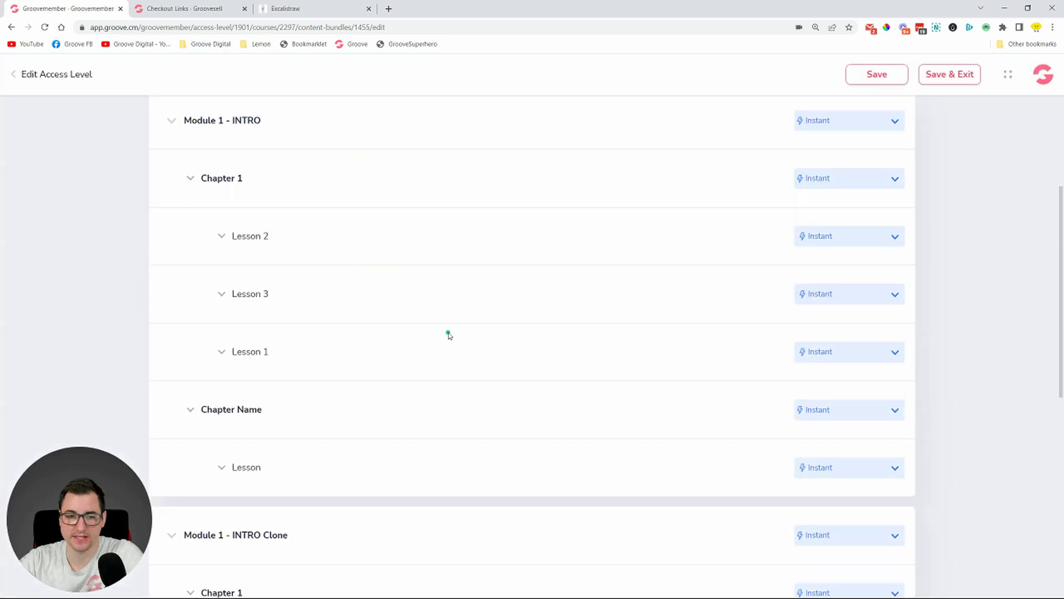
{"action": "scroll", "coordinate": [448, 334], "scroll_direction": "down", "scroll_amount": 8}
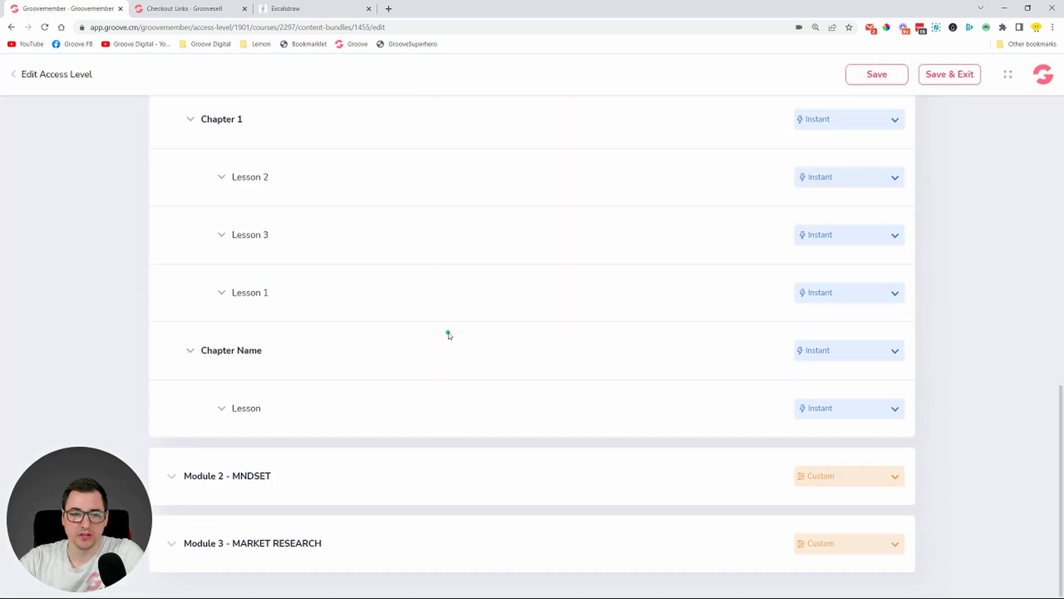
{"action": "scroll", "coordinate": [448, 334], "scroll_direction": "up", "scroll_amount": 12}
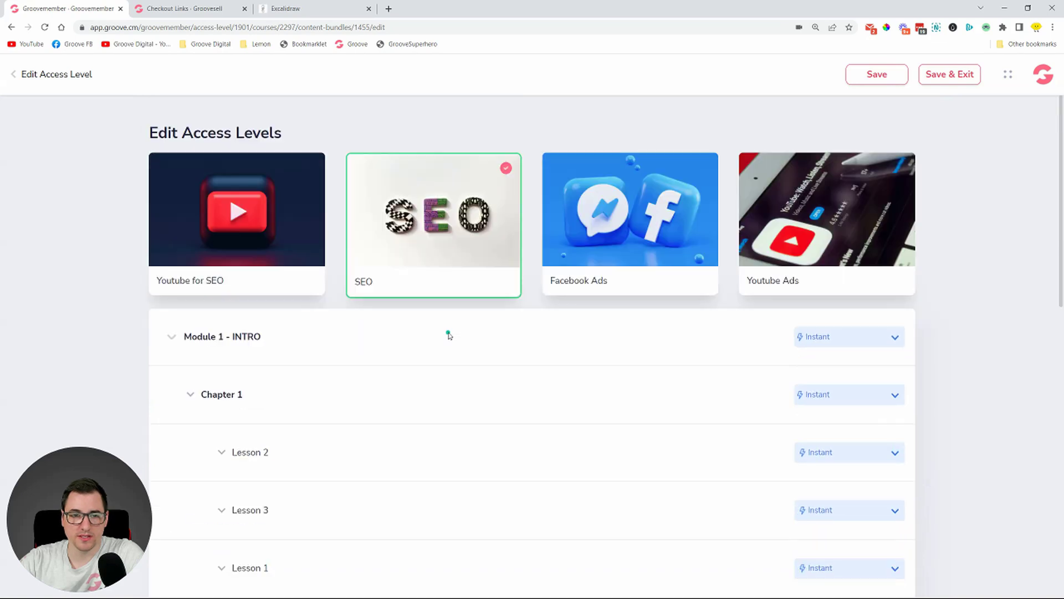
{"action": "scroll", "coordinate": [449, 335], "scroll_direction": "down", "scroll_amount": 2}
{"action": "scroll", "coordinate": [895, 232], "scroll_direction": "down", "scroll_amount": 4}
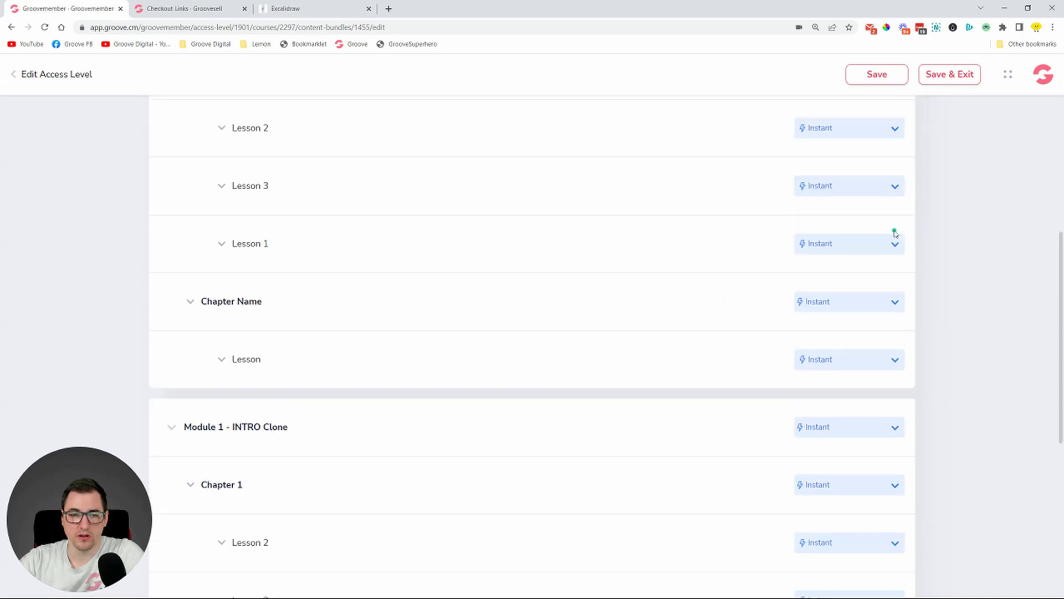
{"action": "scroll", "coordinate": [895, 231], "scroll_direction": "down", "scroll_amount": 4}
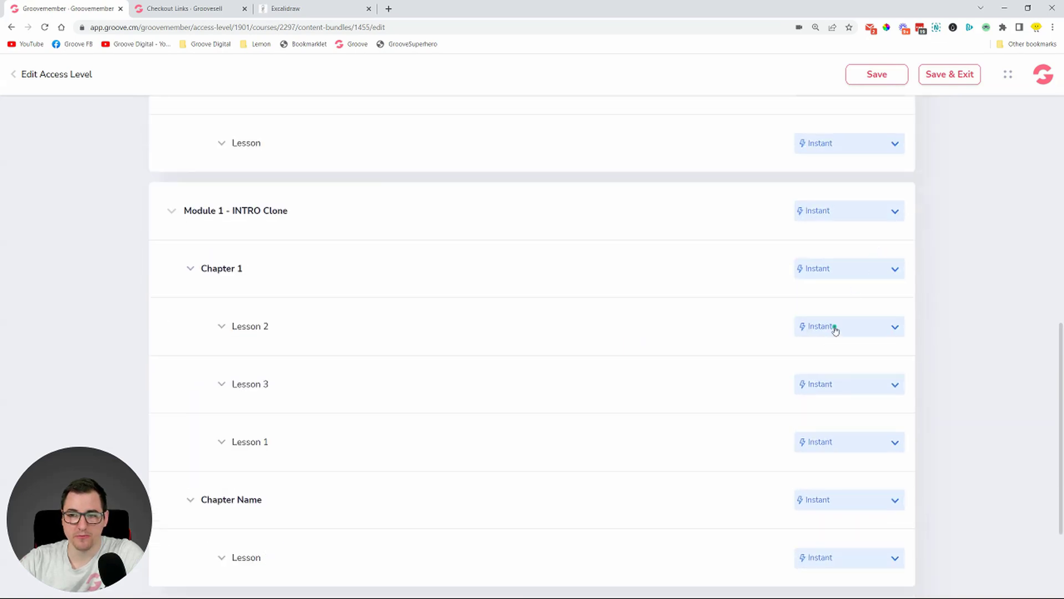
Set Lessons 2, 3 and 1 of Module 1 - INTRO Clone to Locked w/ Upsell Offer.
{"action": "left_click", "coordinate": [836, 330]}
{"action": "left_click", "coordinate": [847, 413]}
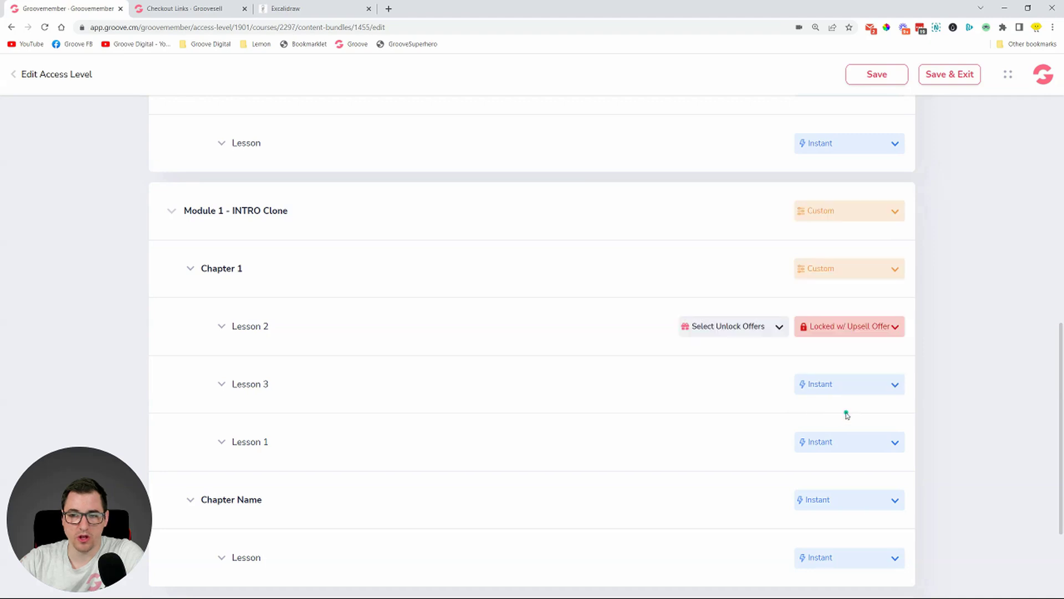
{"action": "scroll", "coordinate": [835, 399], "scroll_direction": "down", "scroll_amount": 2}
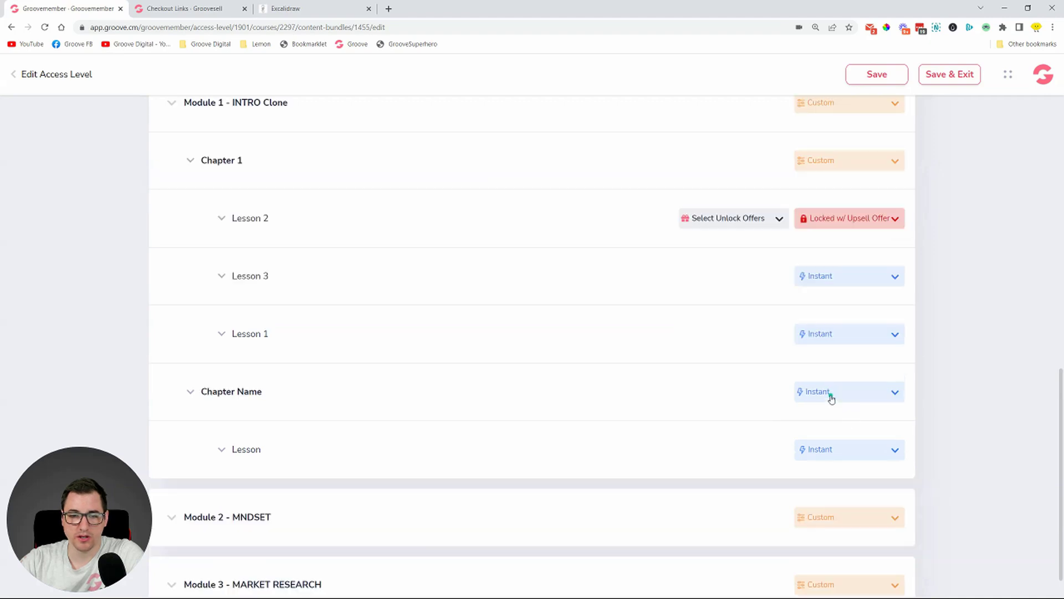
{"action": "left_click", "coordinate": [839, 277]}
{"action": "left_click", "coordinate": [826, 366]}
{"action": "left_click", "coordinate": [826, 335]}
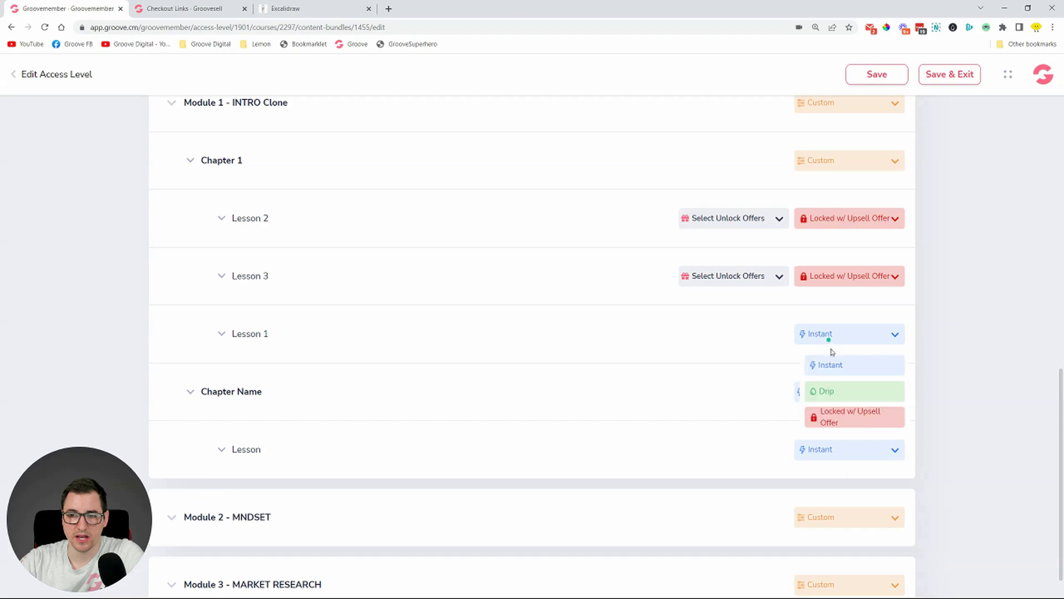
{"action": "left_click", "coordinate": [829, 417]}
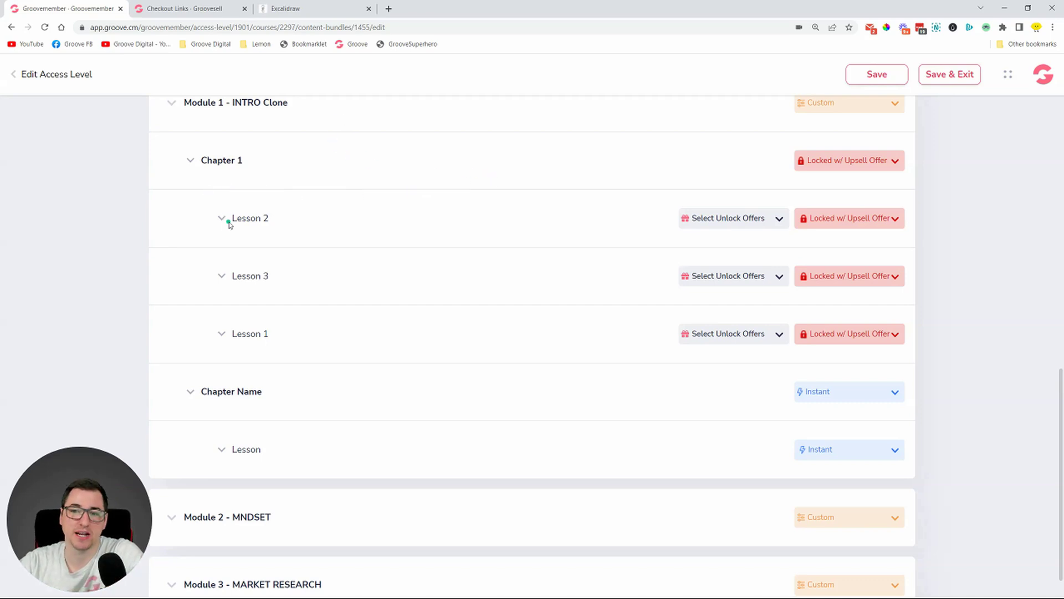
{"action": "left_click", "coordinate": [770, 222]}
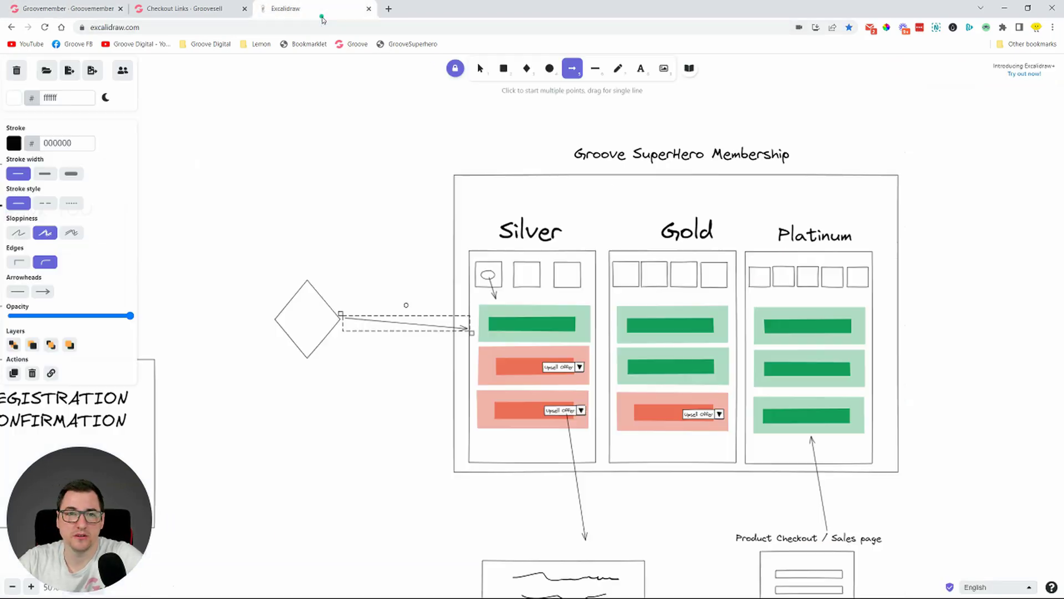
Check the tier diagram, then open the Upgrade to Platinum unlock offer page editor.
{"action": "left_click", "coordinate": [322, 14]}
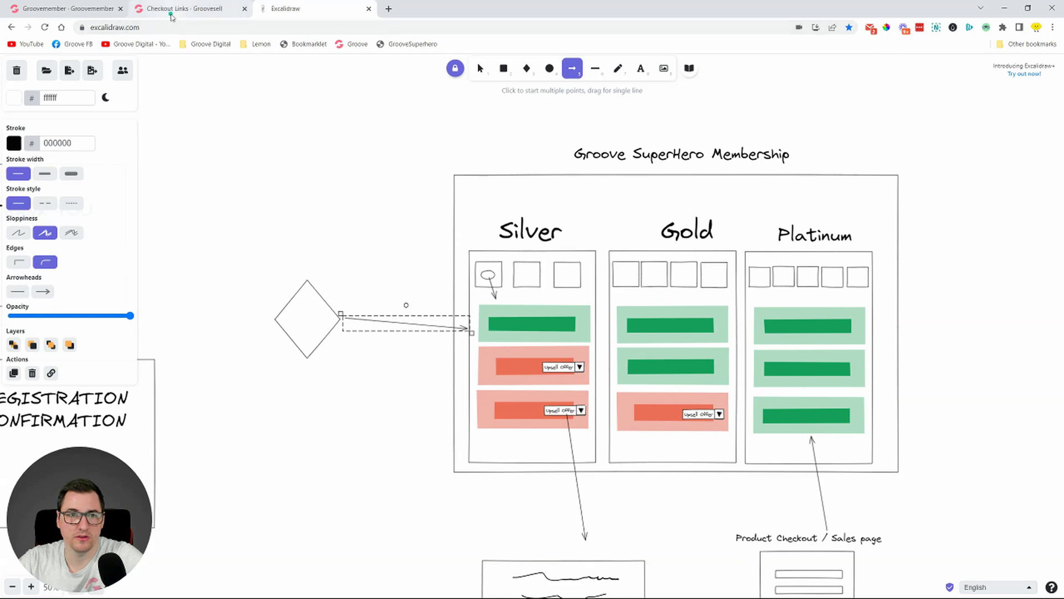
{"action": "left_click", "coordinate": [68, 8]}
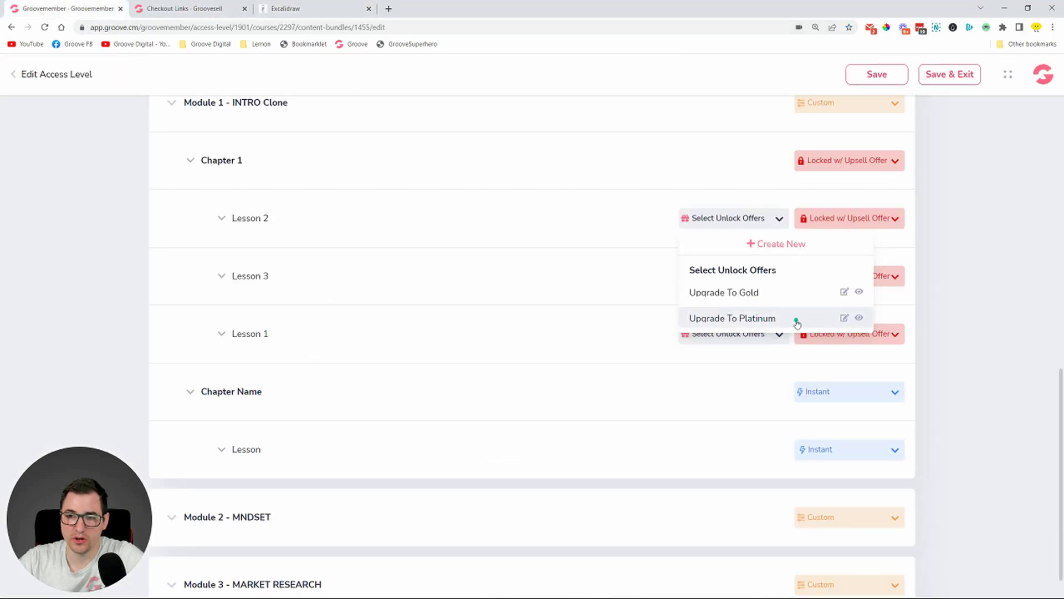
{"action": "left_click", "coordinate": [844, 318]}
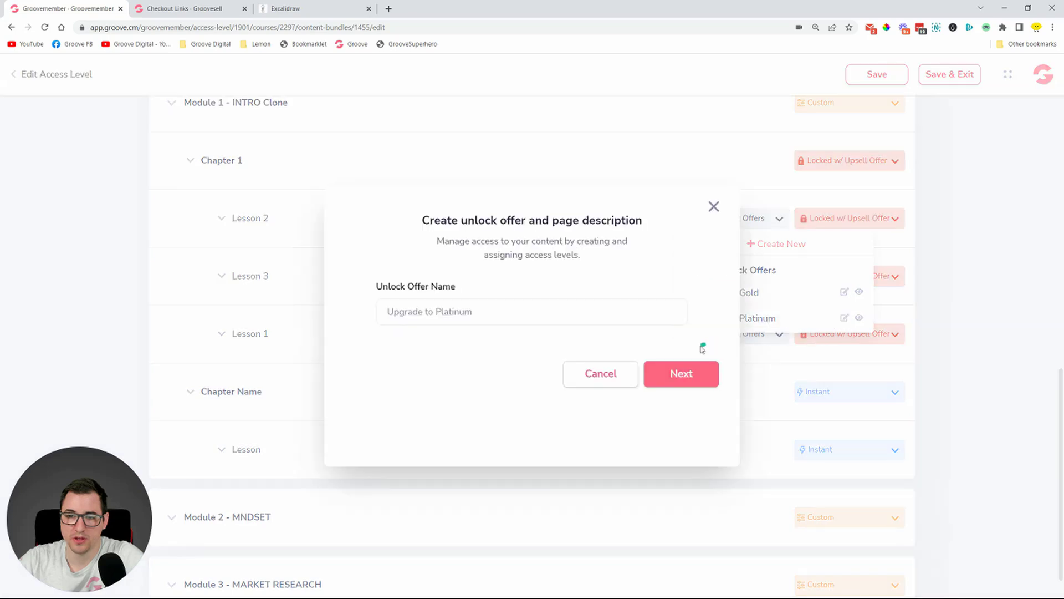
{"action": "left_click", "coordinate": [692, 375]}
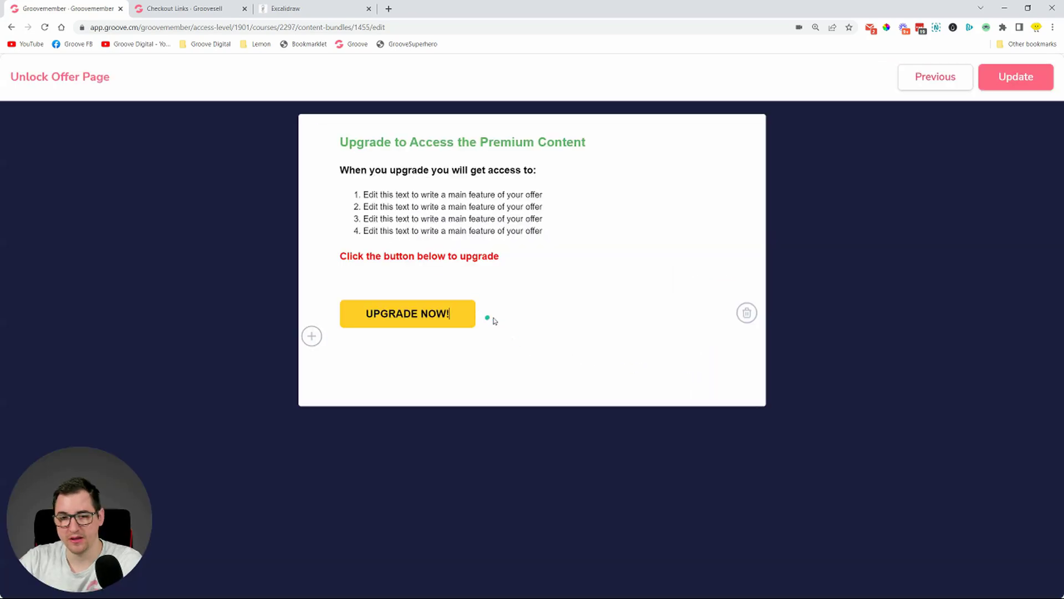
Delete the UPGRADE NOW button block from the Upgrade to Platinum offer page.
{"action": "left_click", "coordinate": [748, 313]}
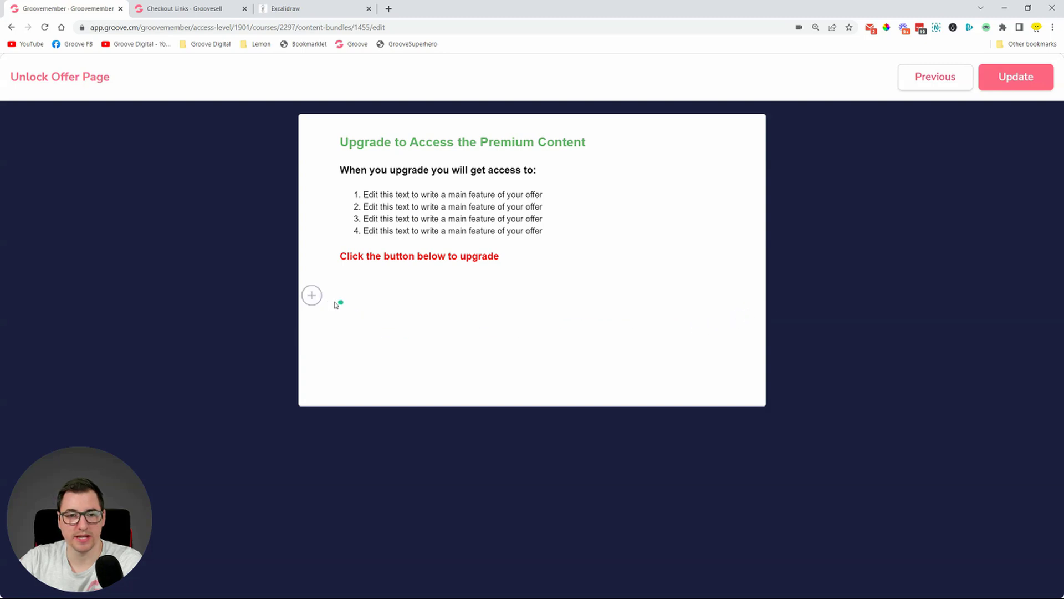
{"action": "left_click", "coordinate": [313, 298]}
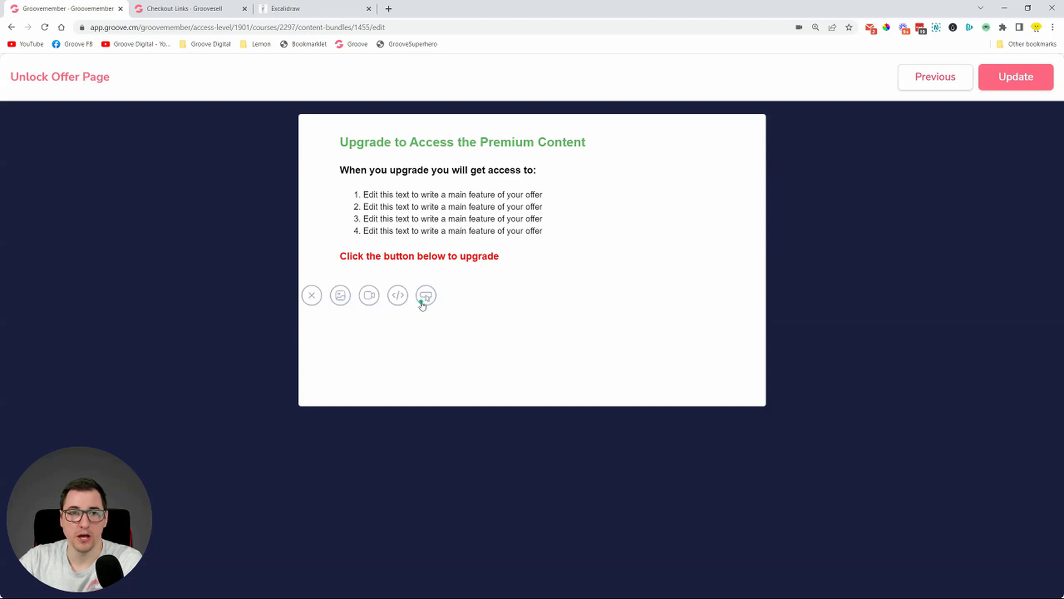
{"action": "left_click", "coordinate": [211, 8]}
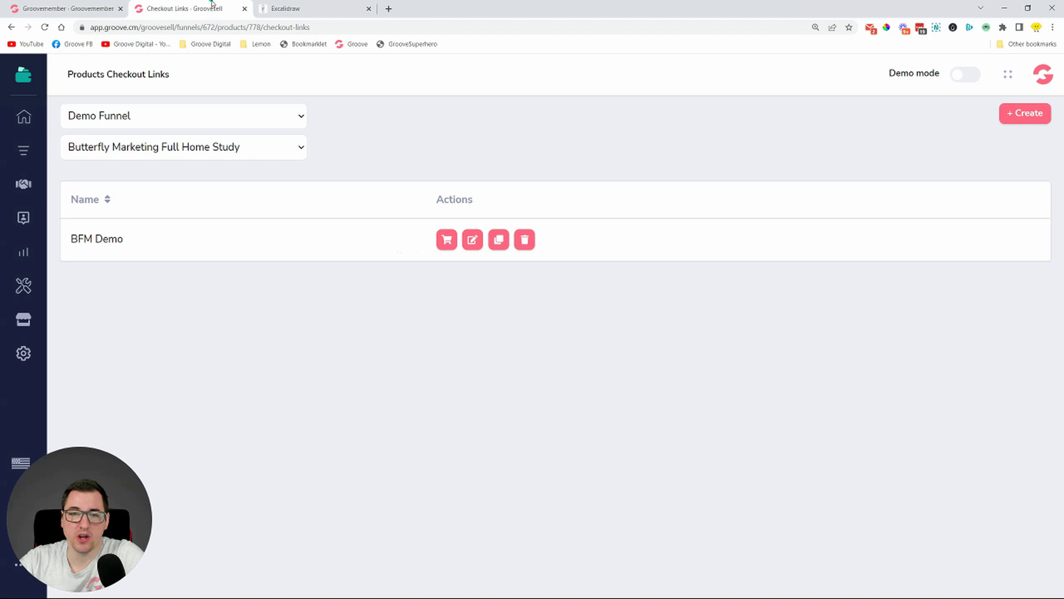
Open the Demo Funnel's Butterfly Marketing Full Home Study product for editing via Product Funnels.
{"action": "left_click", "coordinate": [23, 150]}
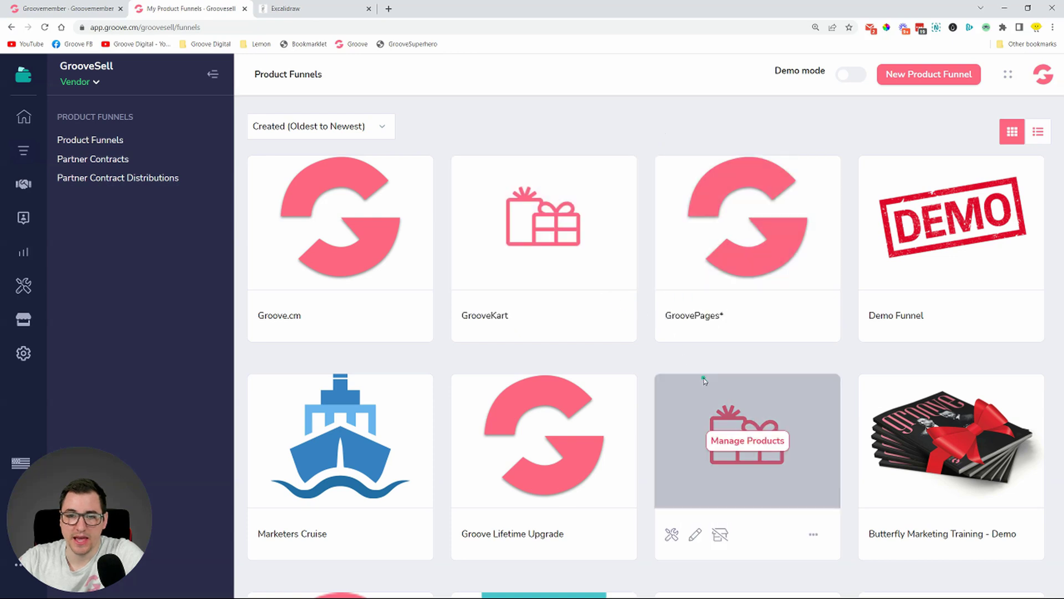
{"action": "left_click", "coordinate": [952, 221]}
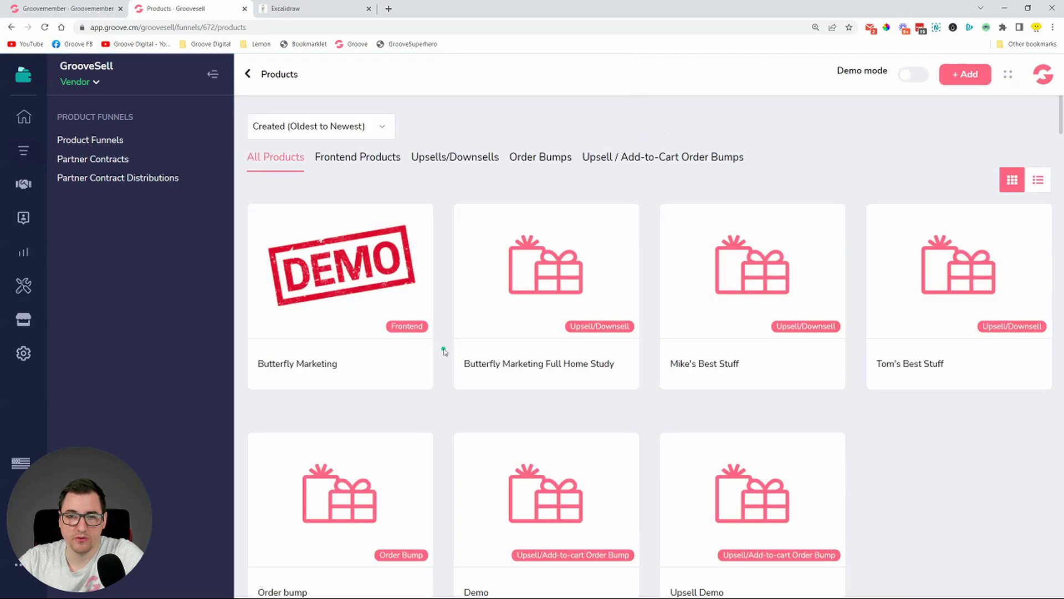
{"action": "mouse_move", "coordinate": [555, 266]}
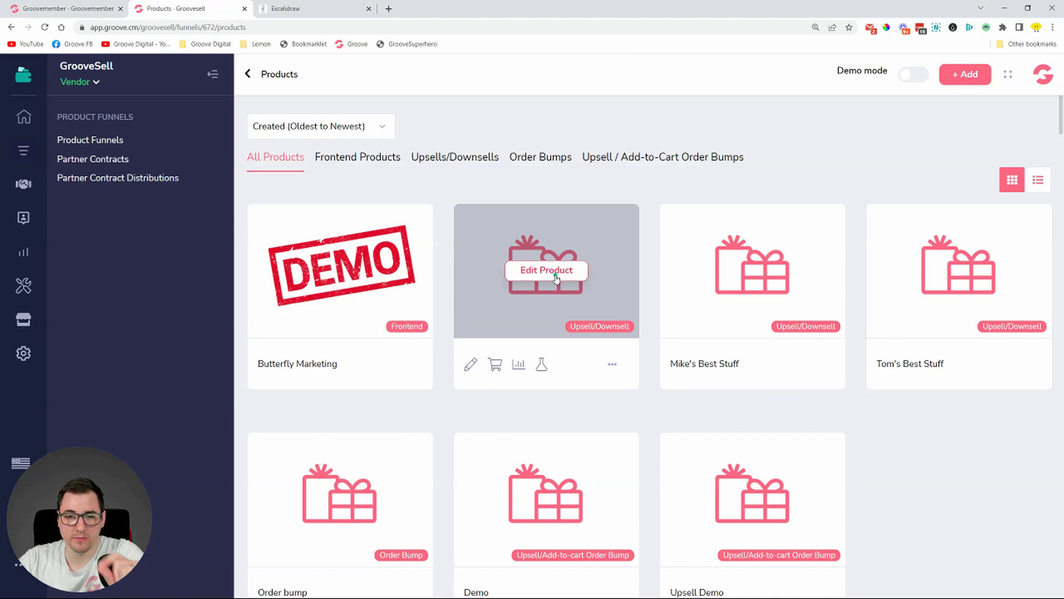
{"action": "left_click", "coordinate": [532, 270]}
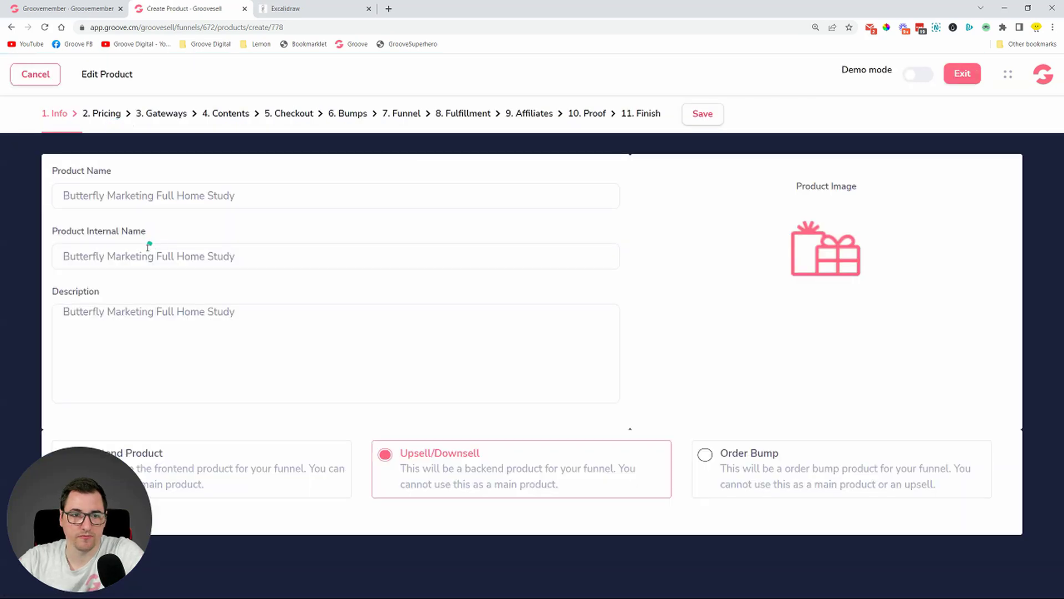
Rename the product 'Gold Product - Butterfly Marketing Full Home Study', save, and go to Fulfillment.
{"action": "left_click_drag", "start_coordinate": [266, 200], "coordinate": [39, 197]}
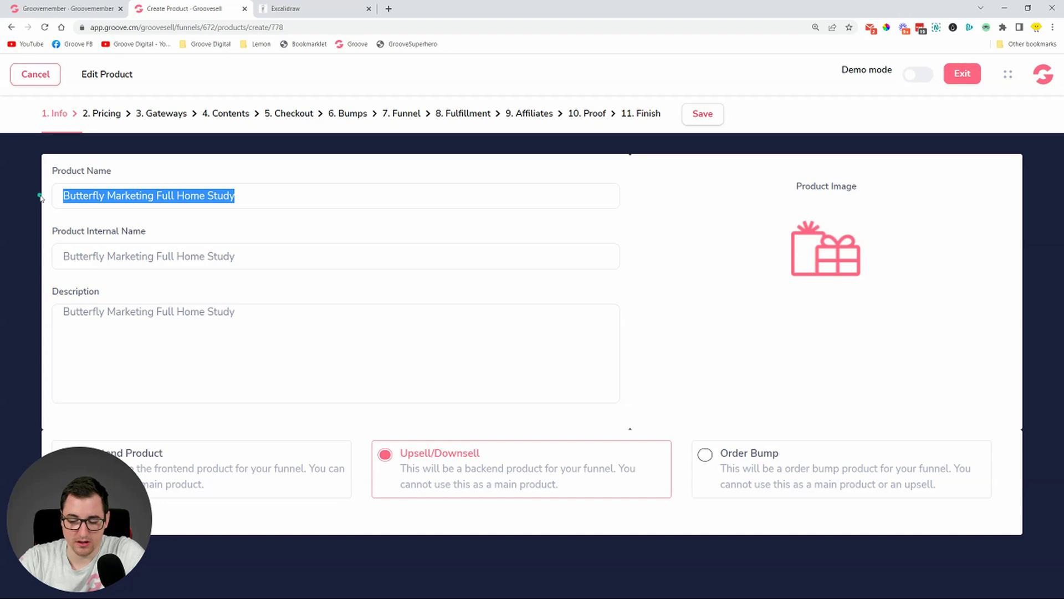
{"action": "type", "text": "Dem"}
{"action": "key", "text": "BackSpace"}
{"action": "key", "text": "BackSpace"}
{"action": "key", "text": "BackSpace"}
{"action": "type", "text": "G"}
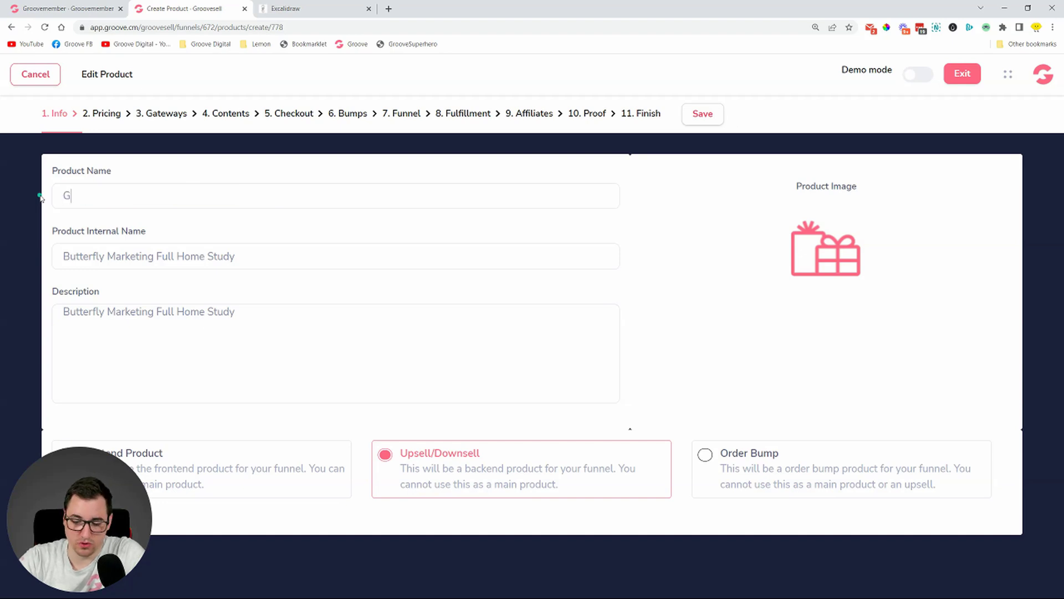
{"action": "key", "text": "ctrl+z"}
{"action": "key", "text": "BackSpace"}
{"action": "type", "text": "Gold Produc"}
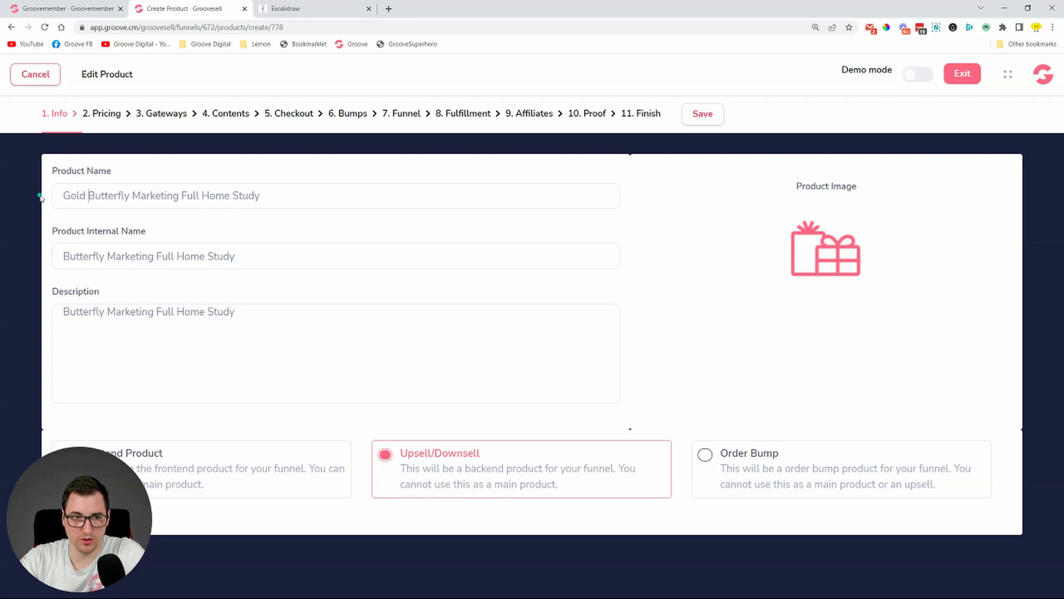
{"action": "type", "text": "t "}
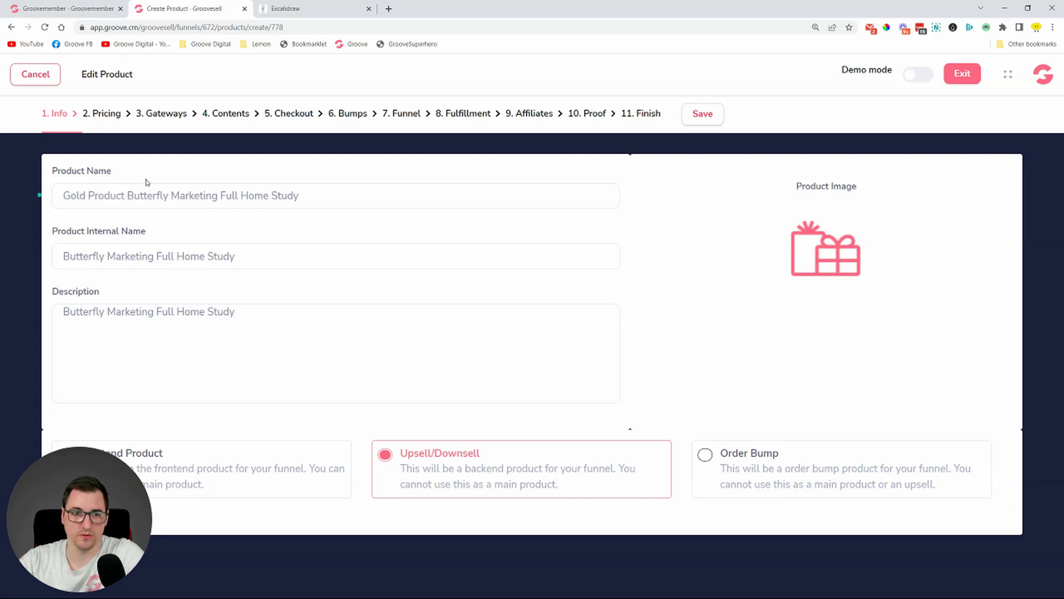
{"action": "type", "text": "-"}
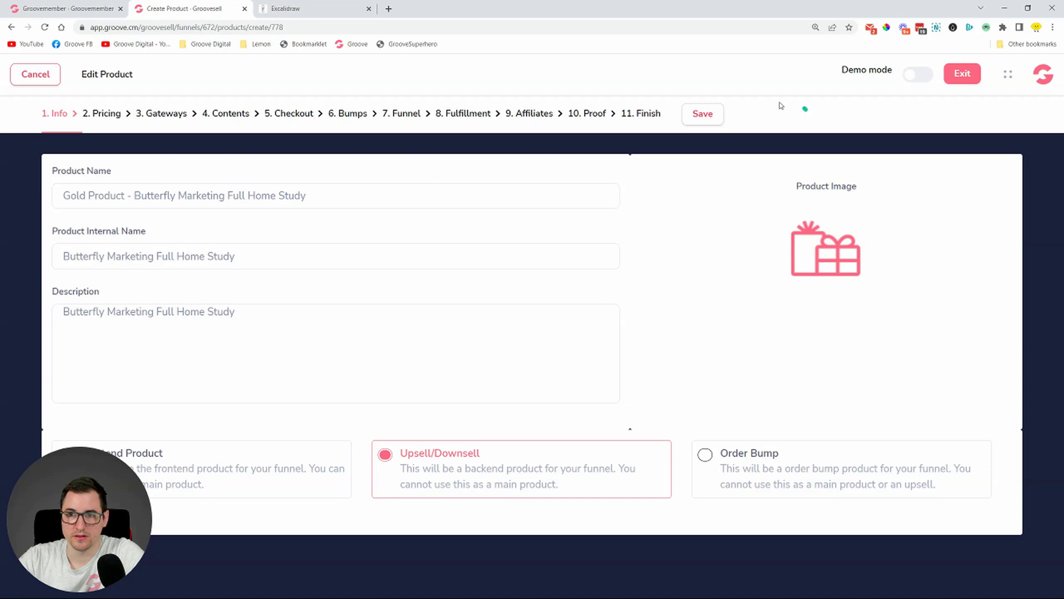
{"action": "left_click", "coordinate": [703, 114]}
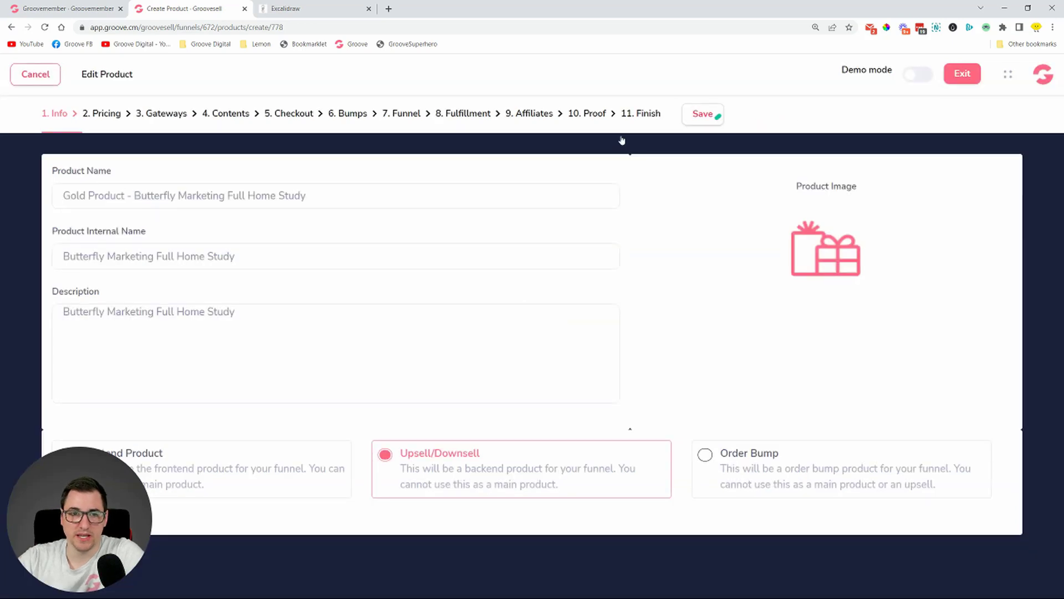
{"action": "left_click", "coordinate": [525, 116]}
{"action": "left_click", "coordinate": [481, 114]}
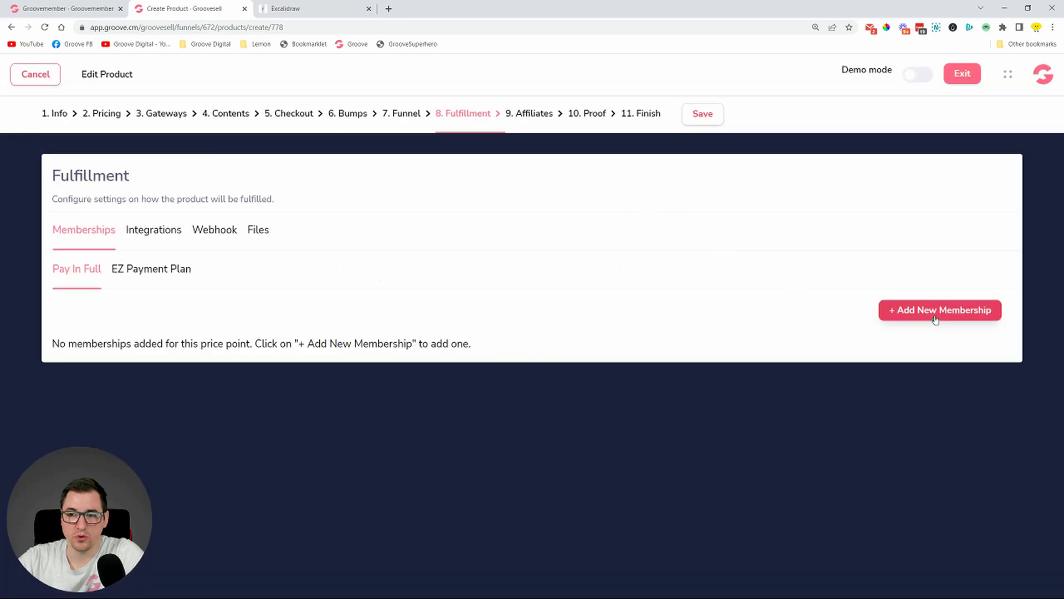
Add the Superhero membership at Gold access to fulfillment, save, and return to Products.
{"action": "left_click", "coordinate": [935, 320]}
{"action": "left_click", "coordinate": [686, 340]}
{"action": "left_click", "coordinate": [666, 345]}
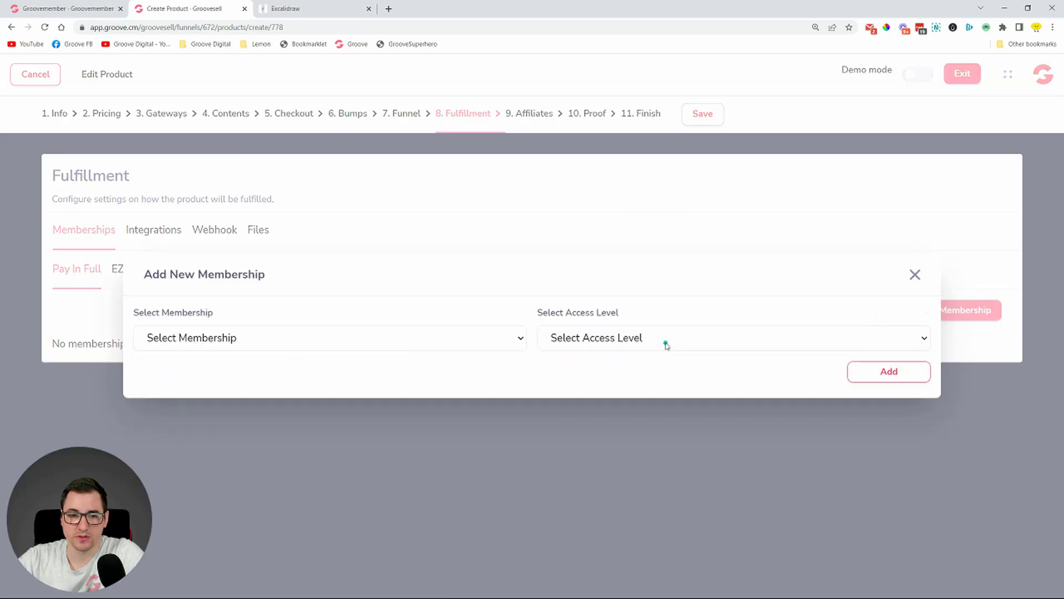
{"action": "left_click", "coordinate": [423, 344]}
{"action": "left_click", "coordinate": [282, 84]}
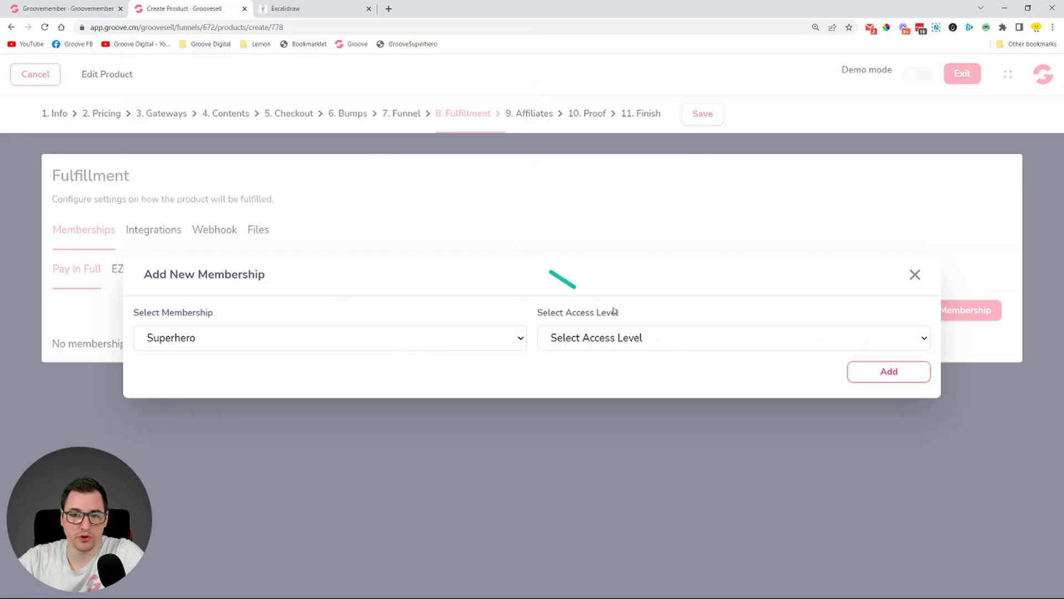
{"action": "left_click", "coordinate": [645, 336]}
{"action": "left_click", "coordinate": [618, 386]}
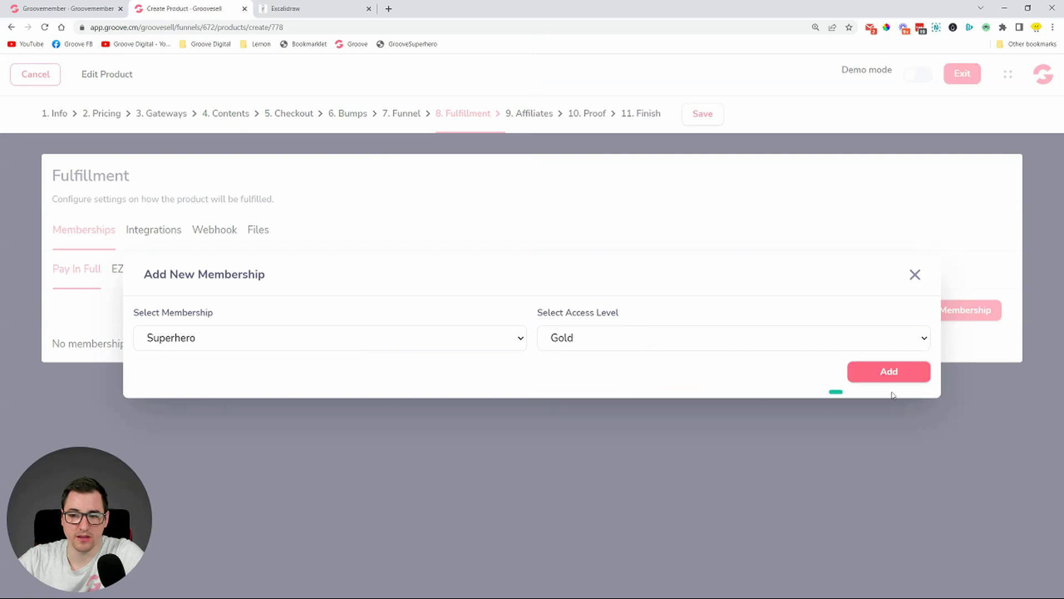
{"action": "left_click", "coordinate": [914, 375]}
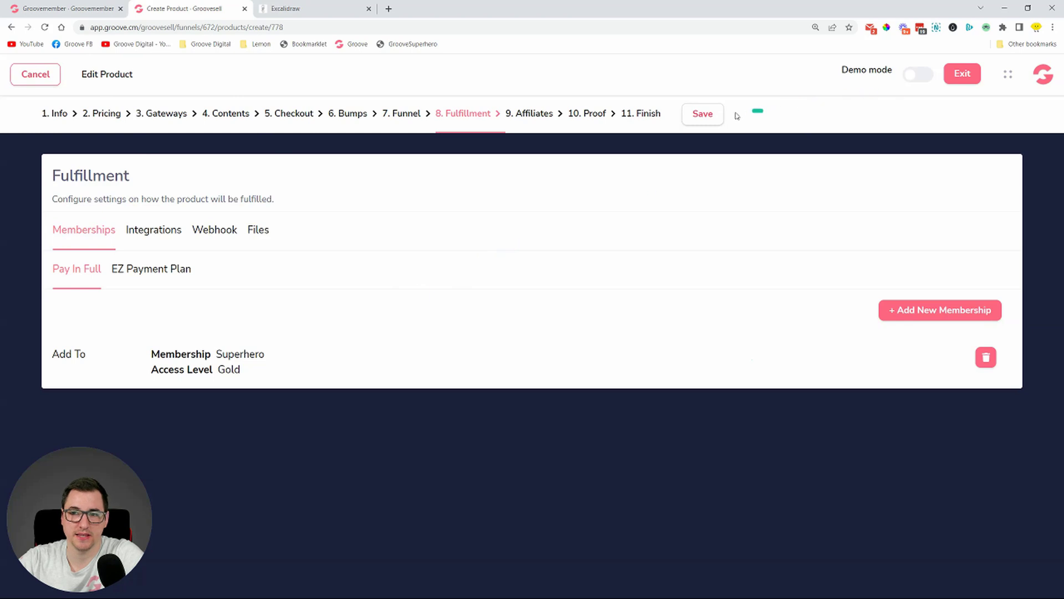
{"action": "left_click", "coordinate": [707, 114]}
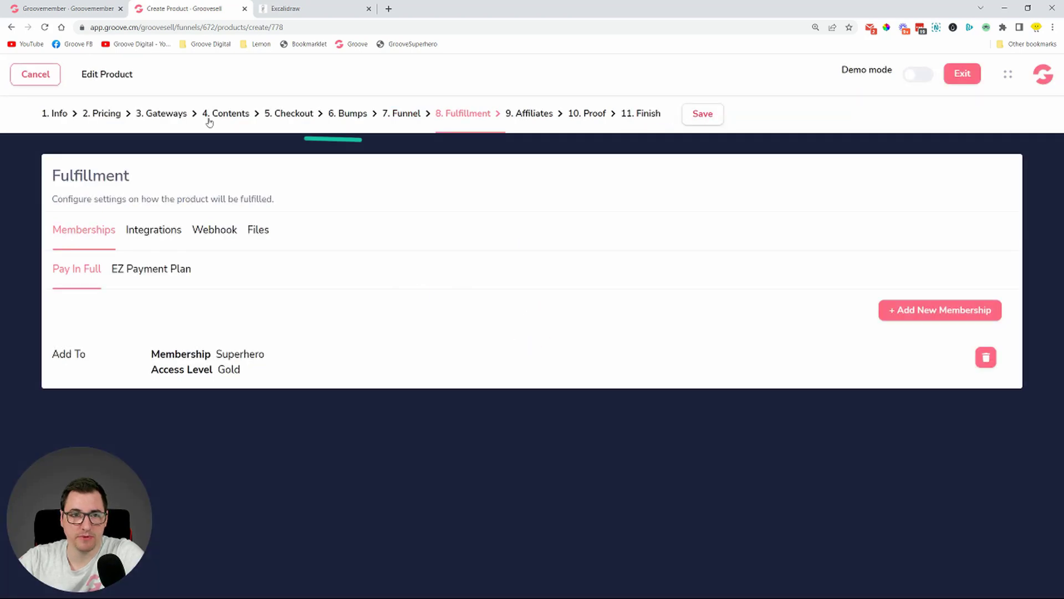
{"action": "left_click", "coordinate": [46, 80]}
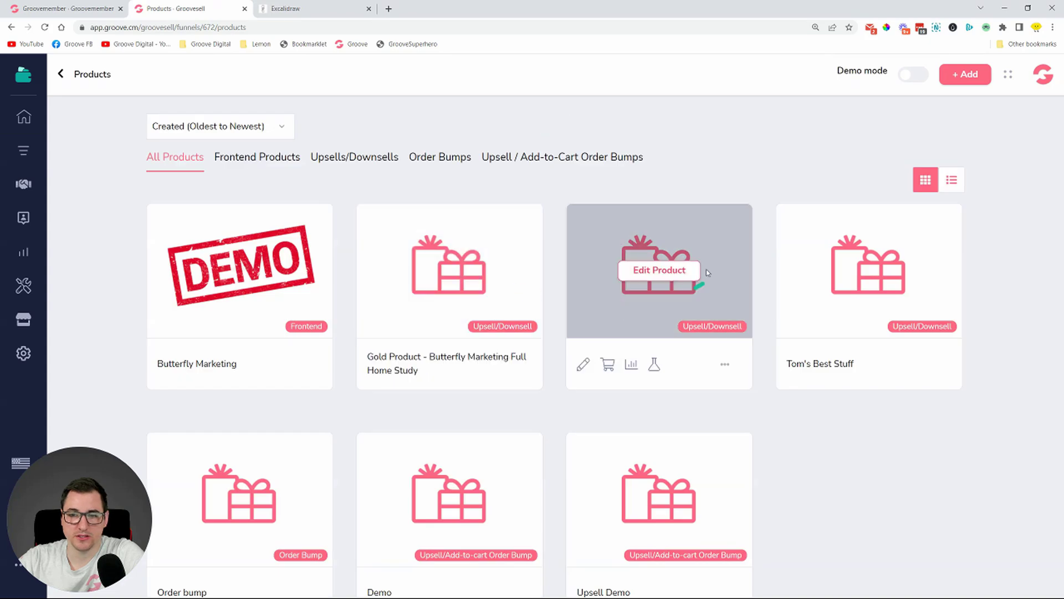
Rename the third product 'Platinum product - Mike's Best Stuff', save, and view its checkout links.
{"action": "left_click", "coordinate": [678, 276]}
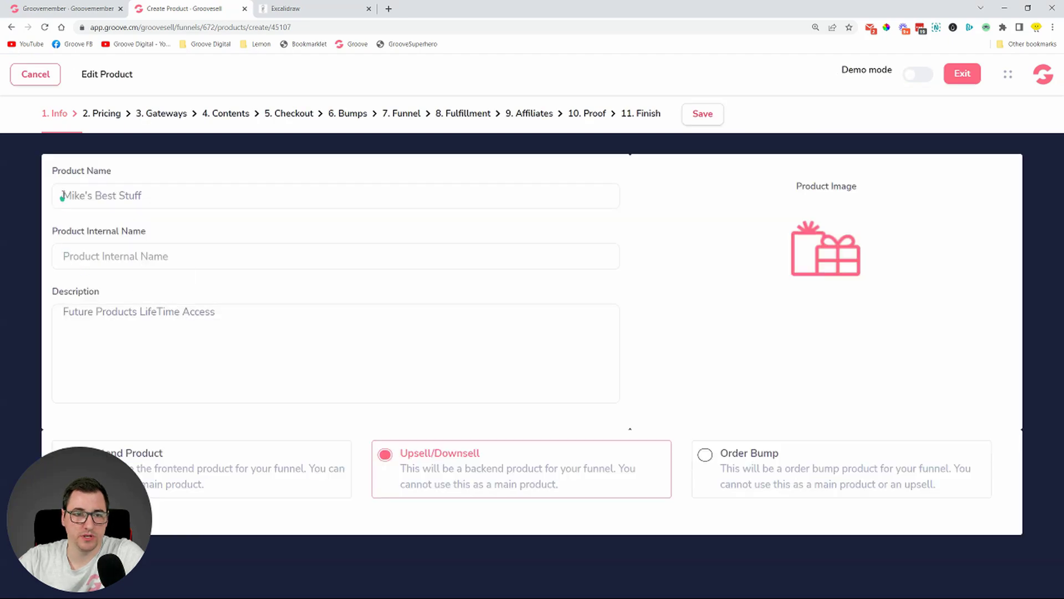
{"action": "type", "text": "Platinum "}
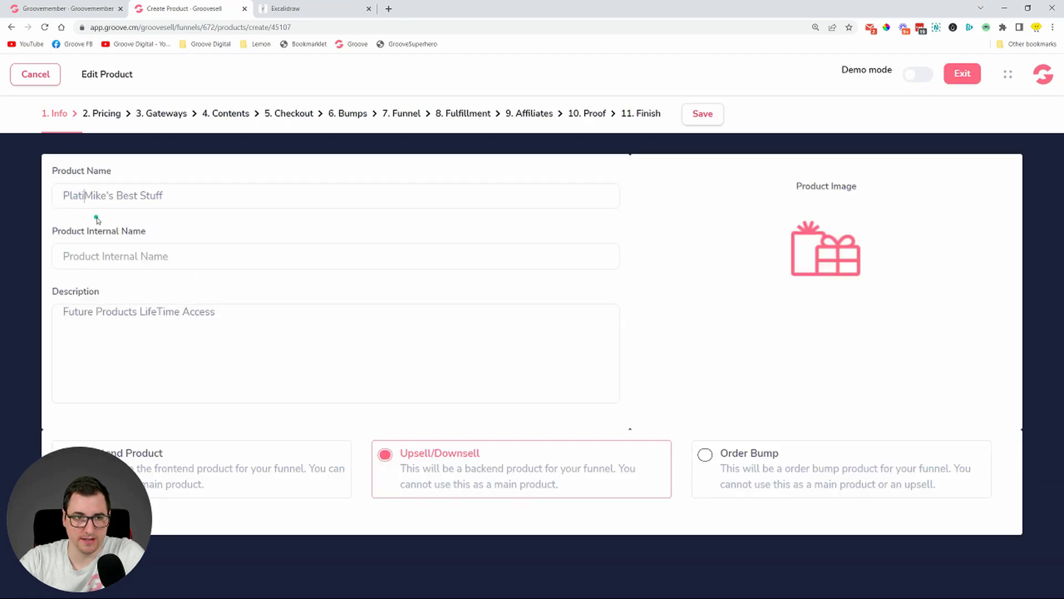
{"action": "type", "text": "pdo"}
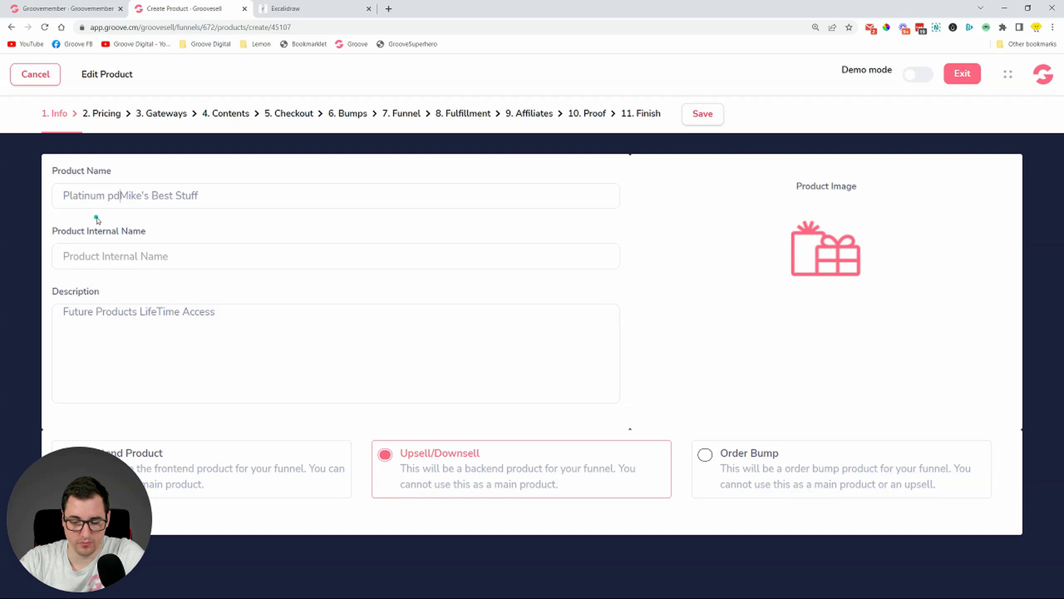
{"action": "key", "text": "BackSpace"}
{"action": "key", "text": "BackSpace"}
{"action": "type", "text": "roduct -"}
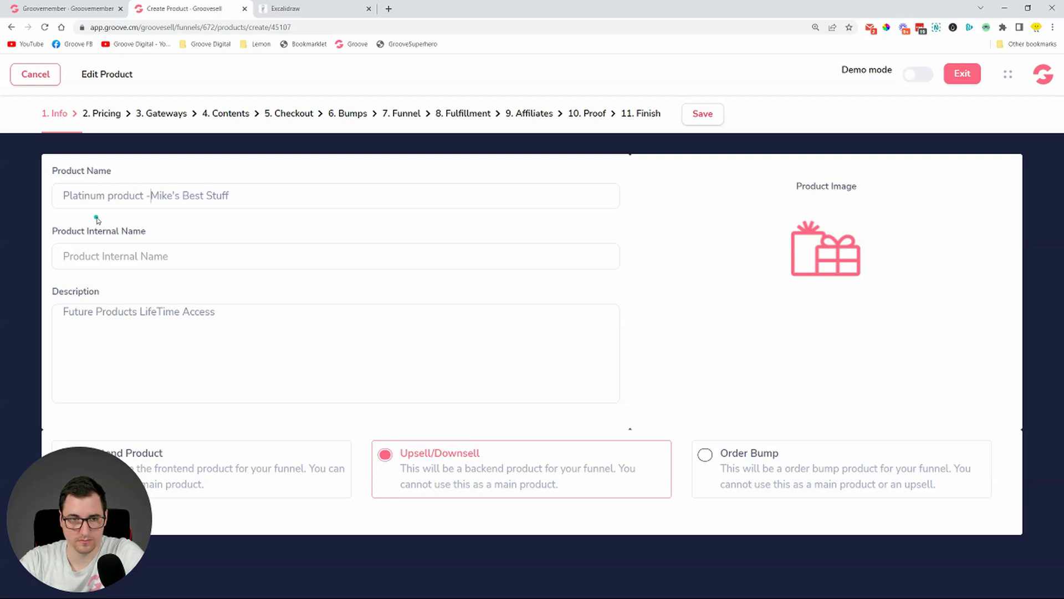
{"action": "left_click", "coordinate": [705, 113]}
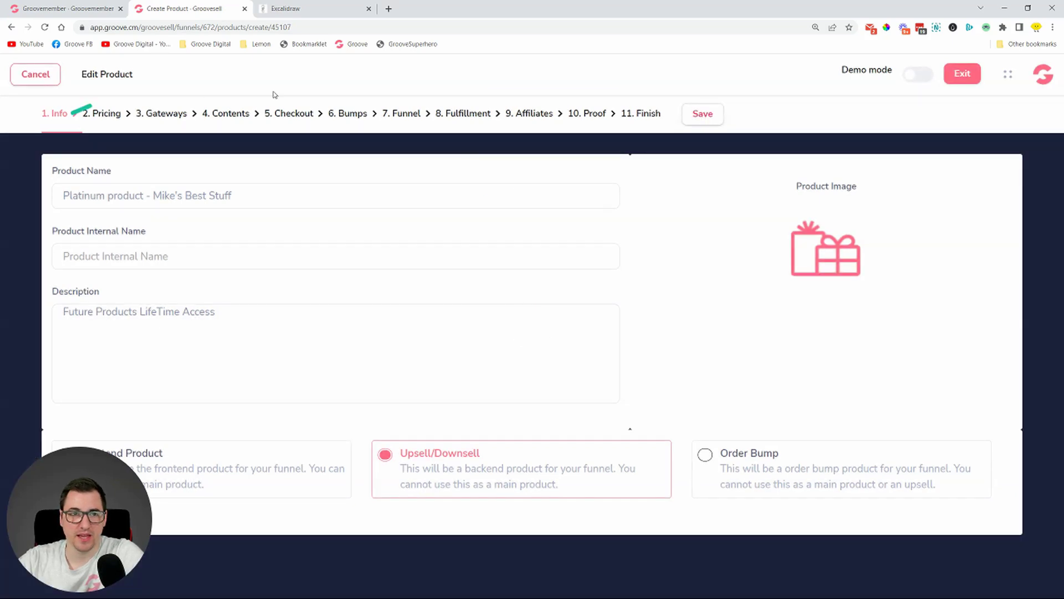
{"action": "left_click", "coordinate": [35, 74]}
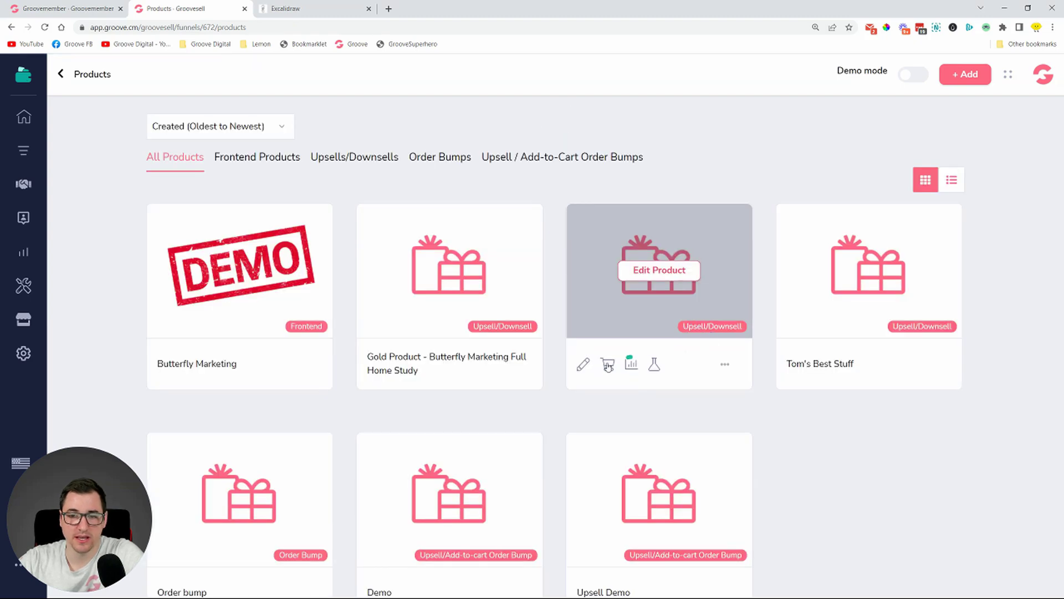
{"action": "left_click", "coordinate": [608, 366]}
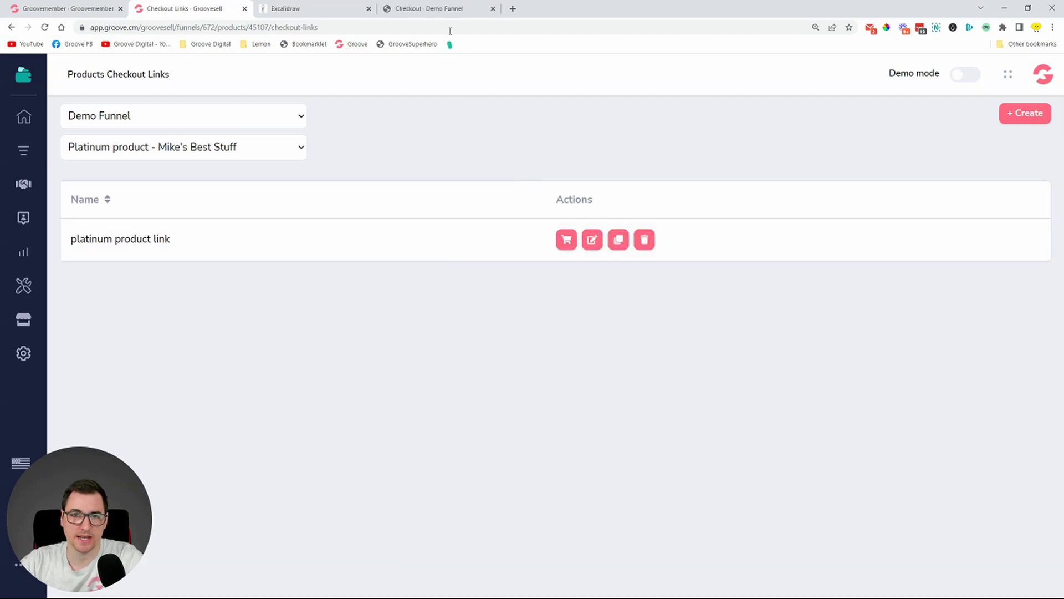
Reload the Demo Funnel checkout tab to show the Platinum product, then select its URL.
{"action": "left_click", "coordinate": [450, 11]}
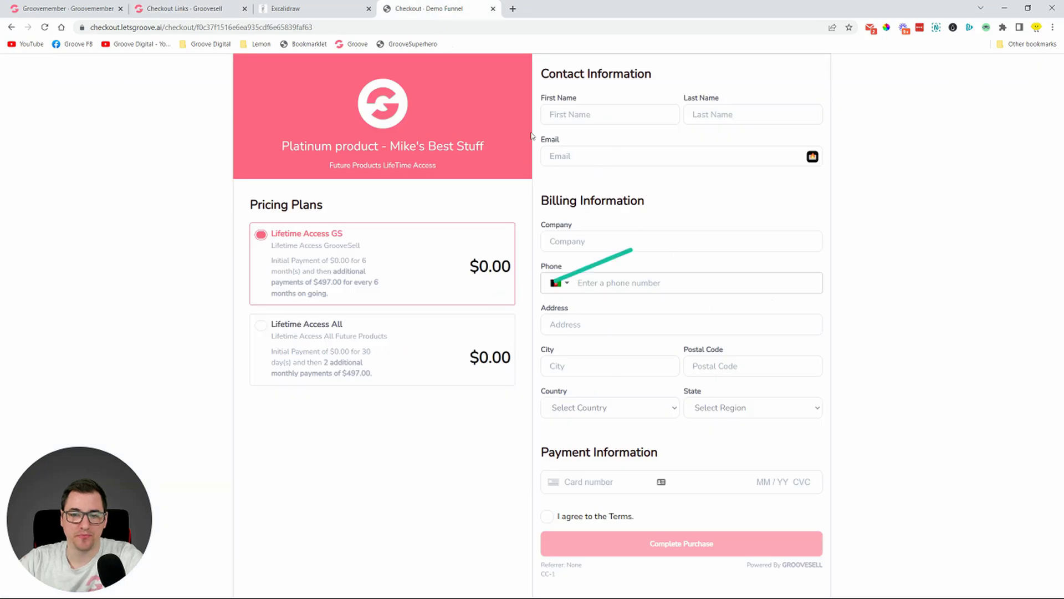
{"action": "left_click", "coordinate": [47, 27]}
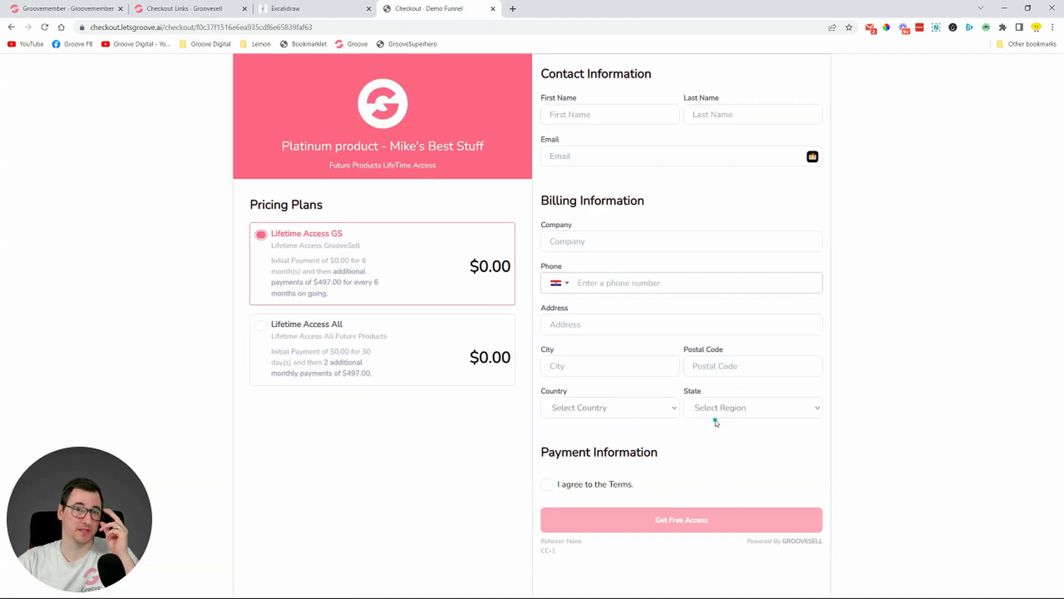
{"action": "left_click", "coordinate": [208, 28]}
{"action": "key", "text": "ctrl+c"}
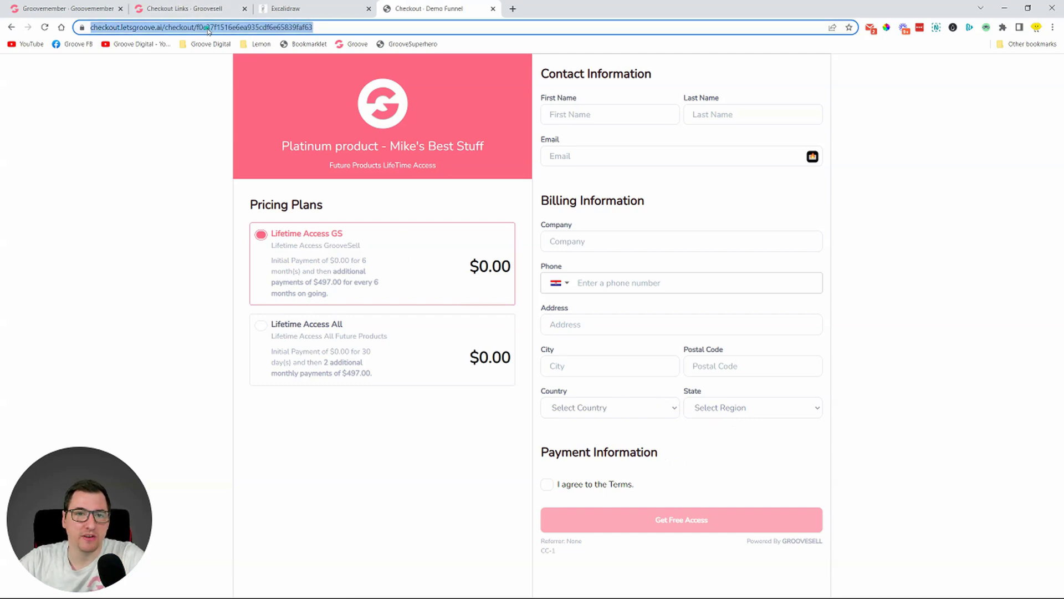
Add a button labelled 'UPGRADE TO PLATINUM' linking to the pasted Platinum checkout URL.
{"action": "left_click", "coordinate": [66, 8]}
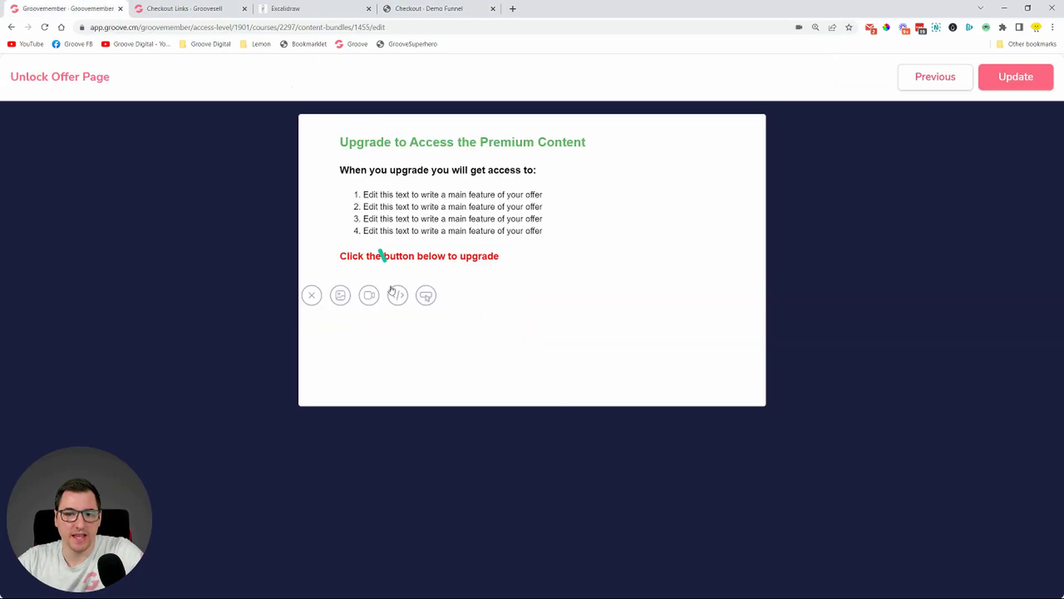
{"action": "left_click", "coordinate": [427, 296]}
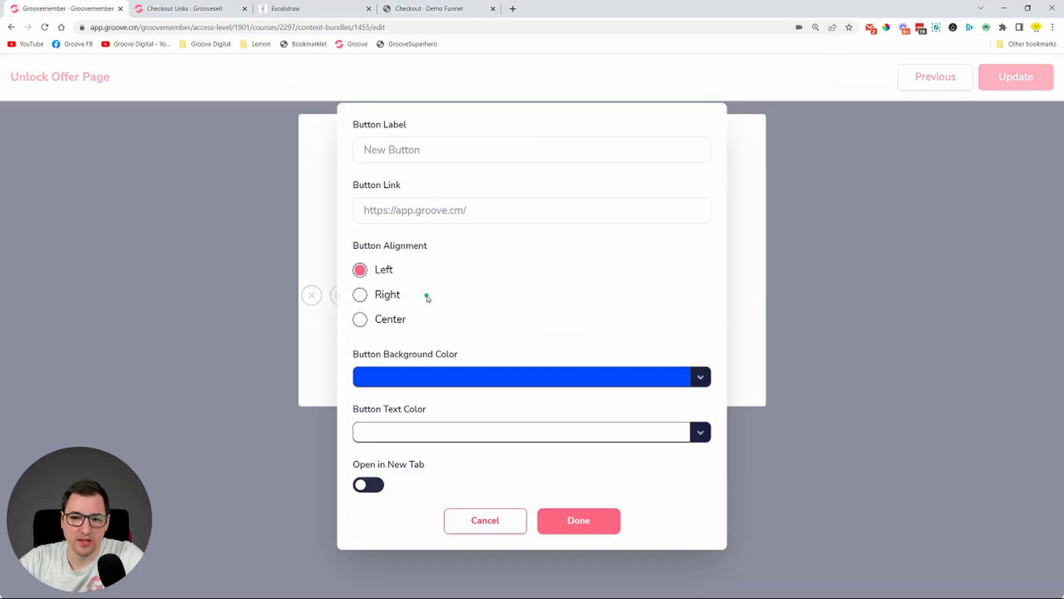
{"action": "triple_click", "coordinate": [462, 152]}
{"action": "type", "text": "UPGRADE"}
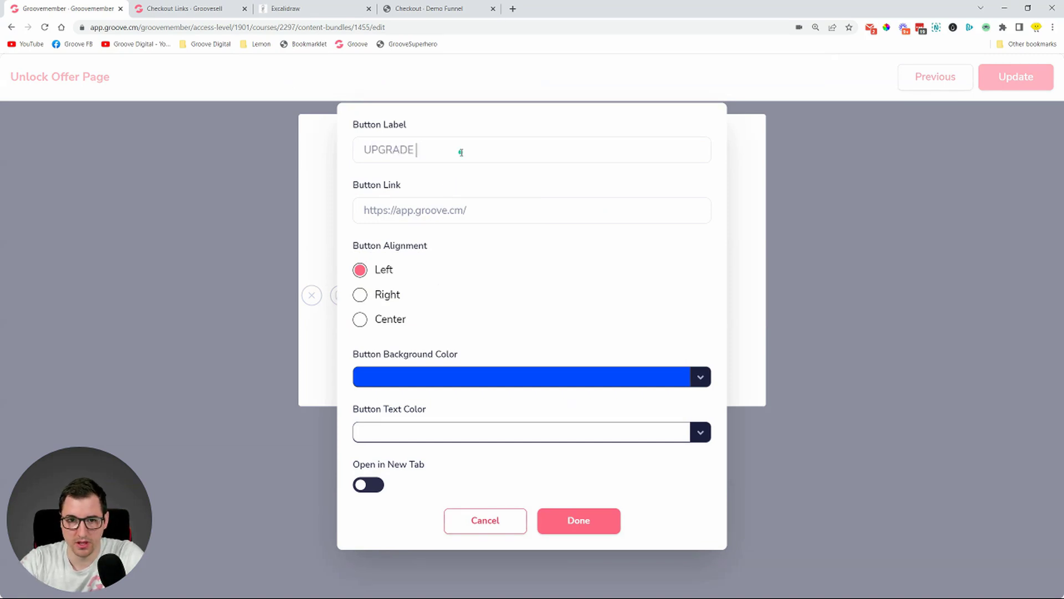
{"action": "type", "text": " TO PLATINU"}
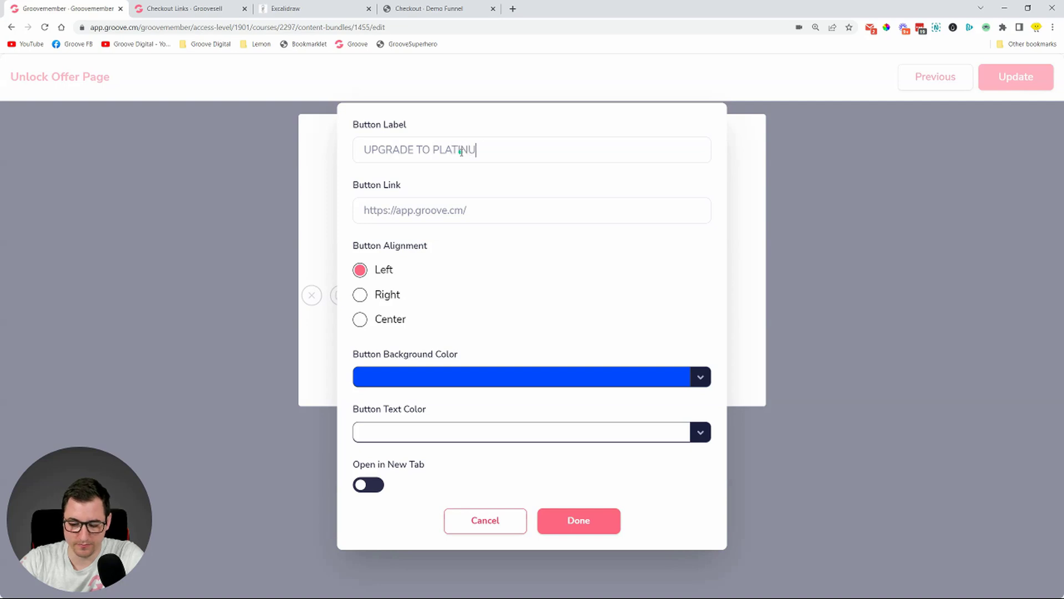
{"action": "type", "text": "M"}
{"action": "key", "text": "Tab"}
{"action": "key", "text": "ctrl+v"}
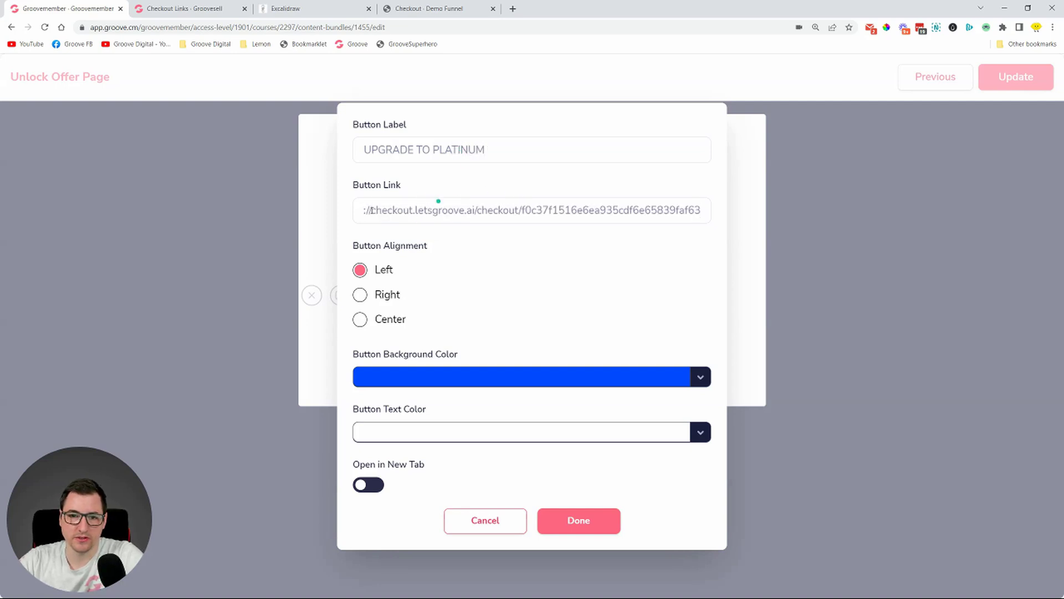
Give the upgrade button a red background and white text.
{"action": "left_click", "coordinate": [384, 375]}
{"action": "left_click", "coordinate": [564, 469]}
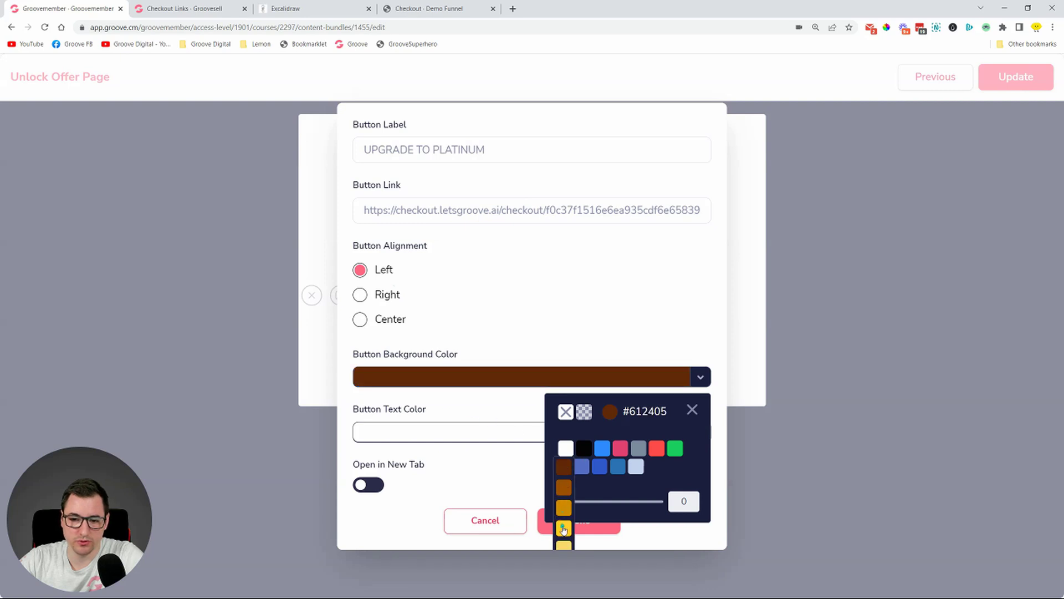
{"action": "left_click", "coordinate": [564, 528]}
{"action": "mouse_move", "coordinate": [663, 455]}
{"action": "left_click", "coordinate": [658, 493]}
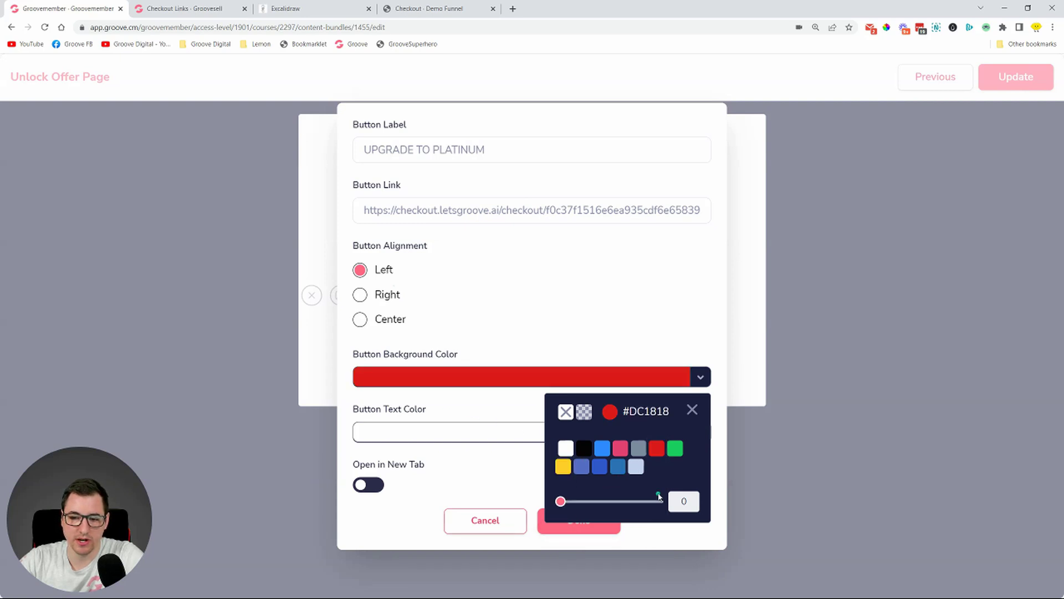
{"action": "left_click", "coordinate": [693, 410]}
{"action": "left_click", "coordinate": [699, 435]}
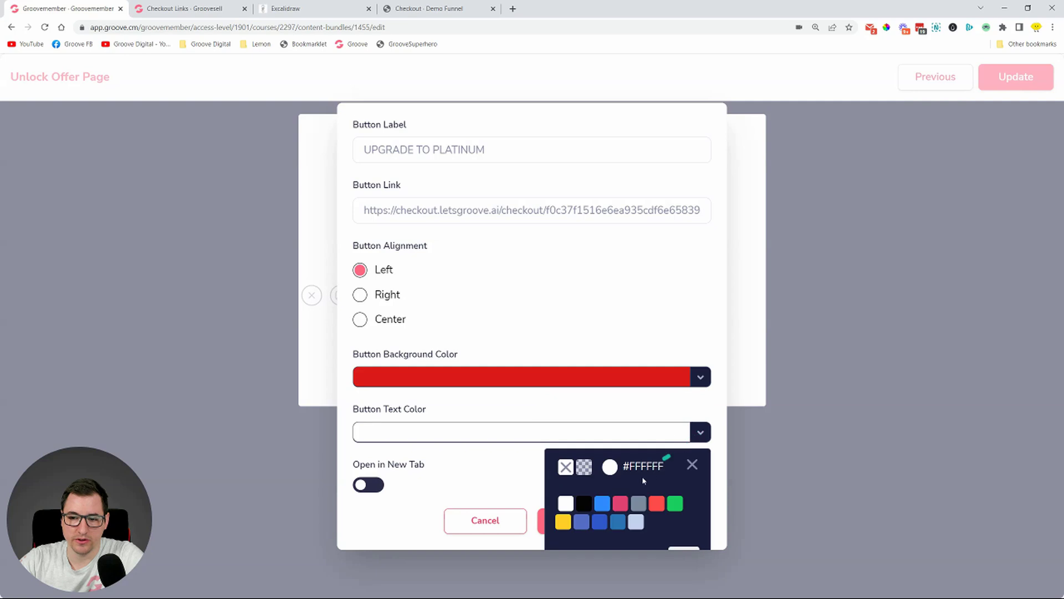
{"action": "scroll", "coordinate": [637, 498], "scroll_direction": "down", "scroll_amount": 2}
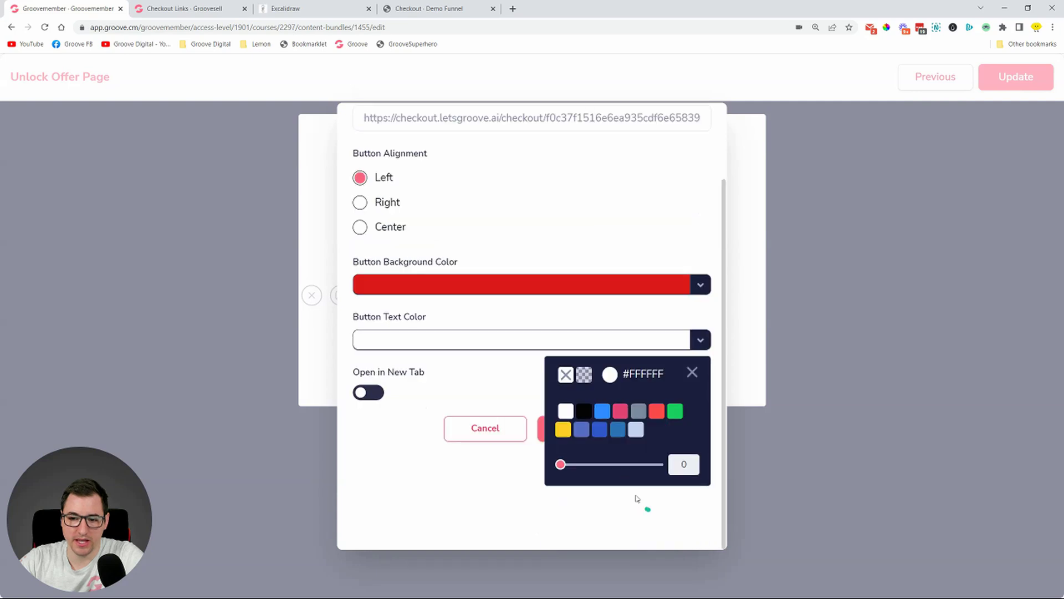
{"action": "left_click", "coordinate": [585, 416]}
{"action": "scroll", "coordinate": [608, 463], "scroll_direction": "up", "scroll_amount": 1}
{"action": "left_click", "coordinate": [573, 476]}
{"action": "left_click", "coordinate": [692, 436]}
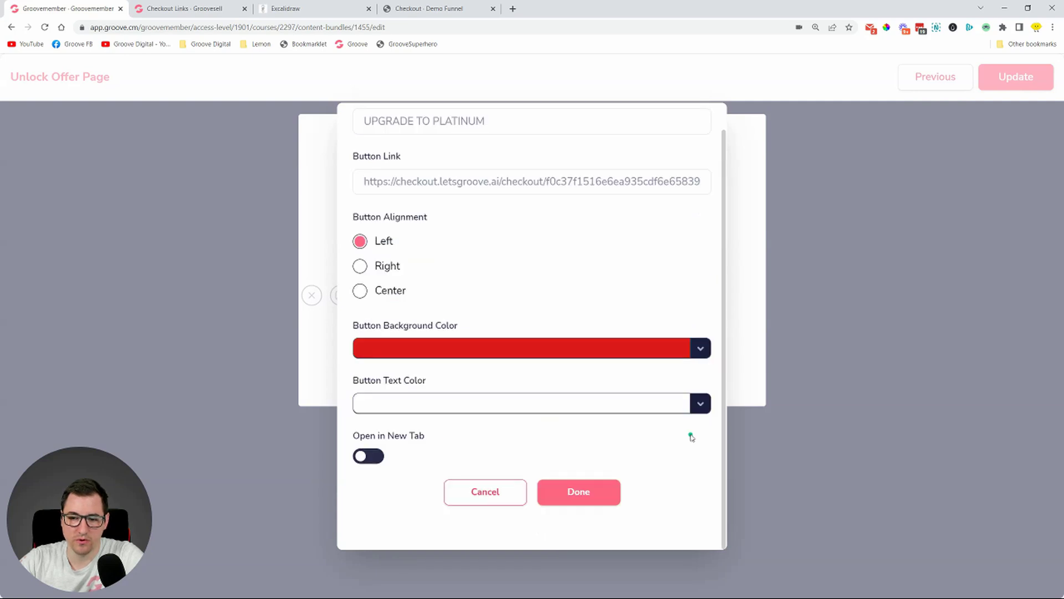
Make the button link open in a new tab, confirm, and update the page.
{"action": "left_click", "coordinate": [371, 457]}
{"action": "scroll", "coordinate": [371, 460], "scroll_direction": "up", "scroll_amount": 1}
{"action": "left_click", "coordinate": [578, 521]}
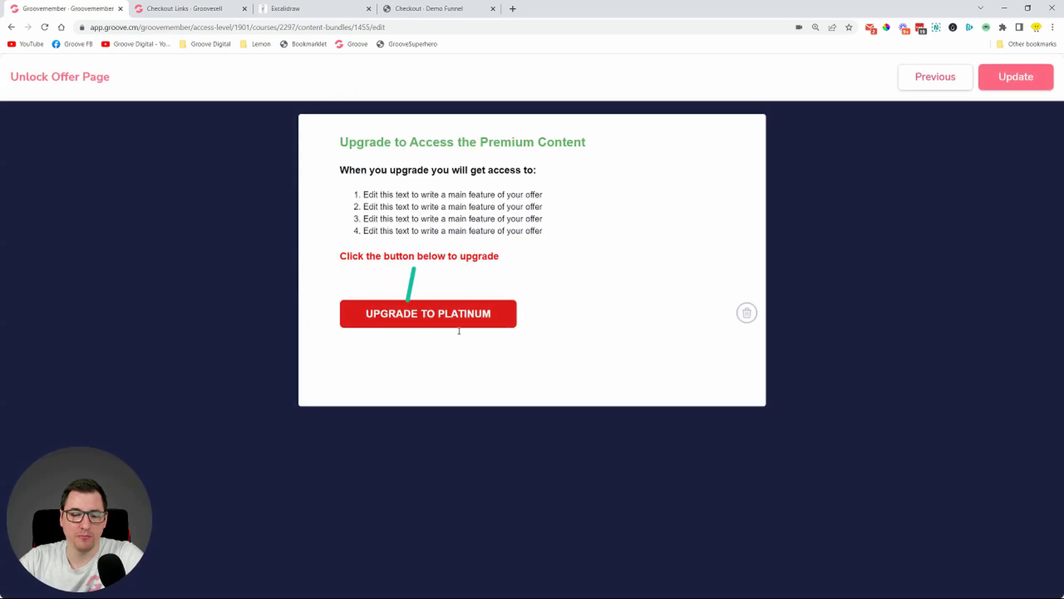
{"action": "left_click", "coordinate": [1028, 81]}
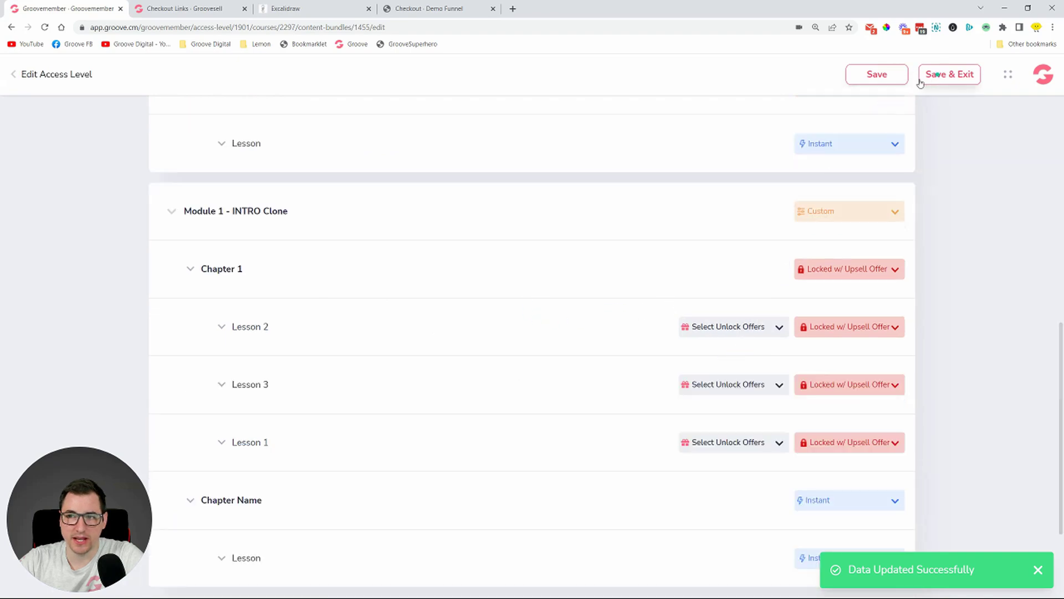
Save the current access level and return to the membership access levels overview.
{"action": "left_click", "coordinate": [889, 77]}
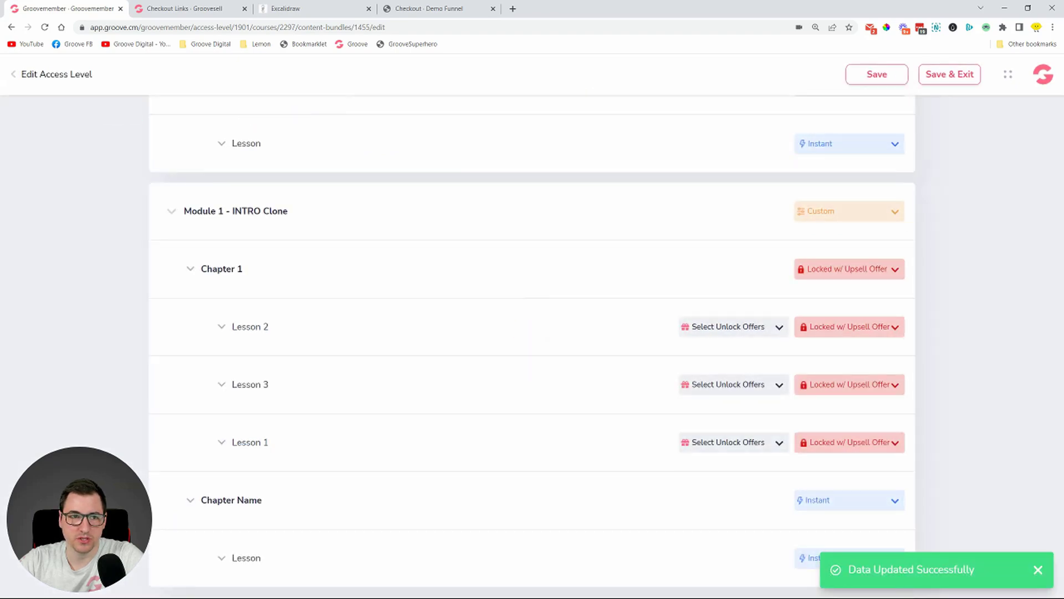
{"action": "left_click", "coordinate": [17, 80]}
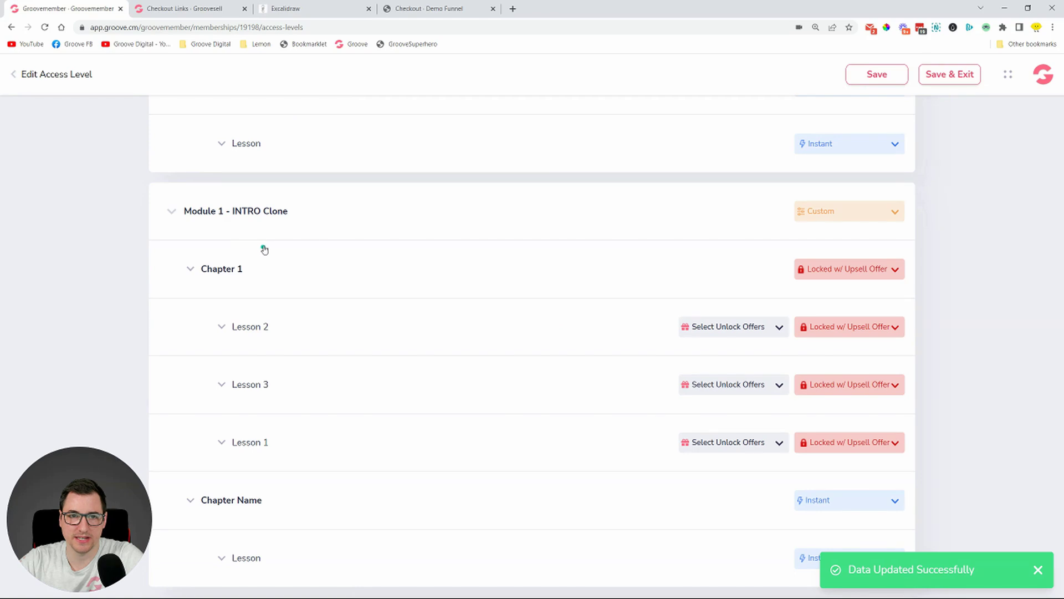
{"action": "left_click", "coordinate": [15, 73]}
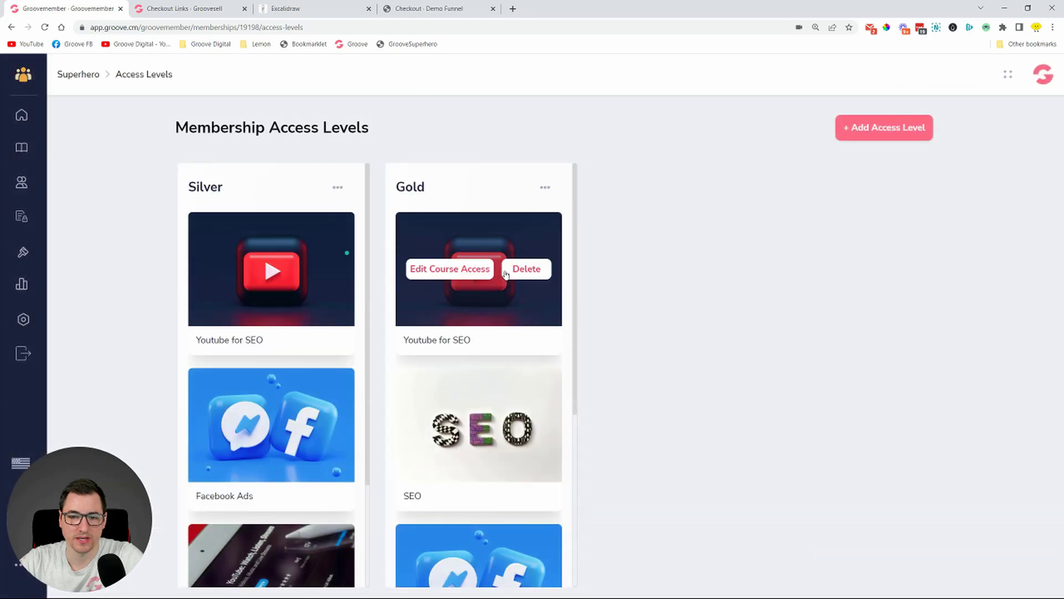
{"action": "scroll", "coordinate": [477, 299], "scroll_direction": "down", "scroll_amount": 5}
{"action": "scroll", "coordinate": [477, 299], "scroll_direction": "up", "scroll_amount": 4}
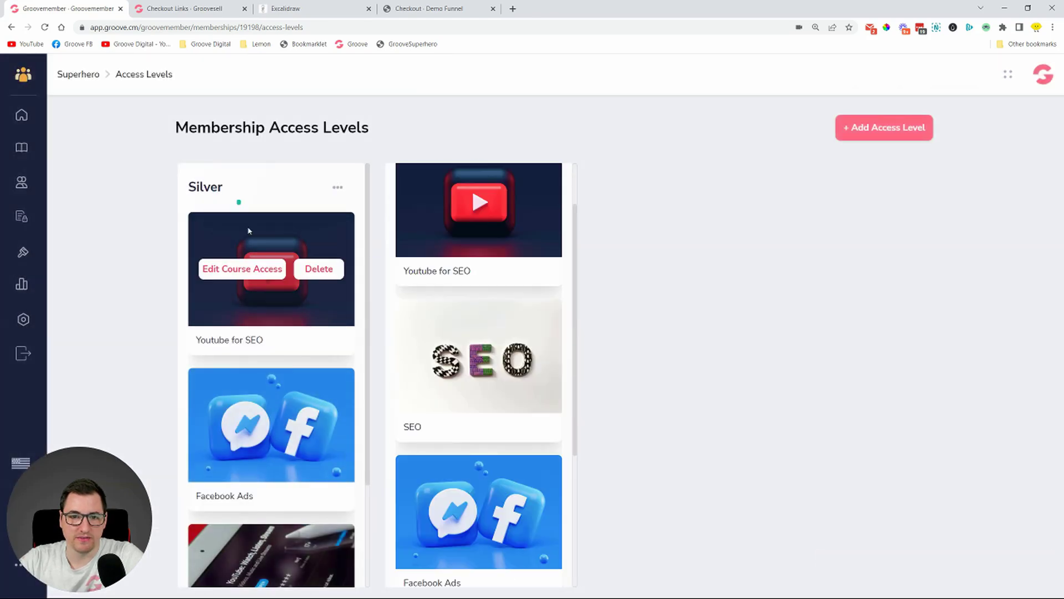
{"action": "scroll", "coordinate": [466, 254], "scroll_direction": "up", "scroll_amount": 1}
{"action": "scroll", "coordinate": [465, 253], "scroll_direction": "up", "scroll_amount": 1}
Create a Platinum access level covering Youtube for SEO, SEO, Social Media, Youtube Ads and Facebook Ads.
{"action": "left_click", "coordinate": [904, 128]}
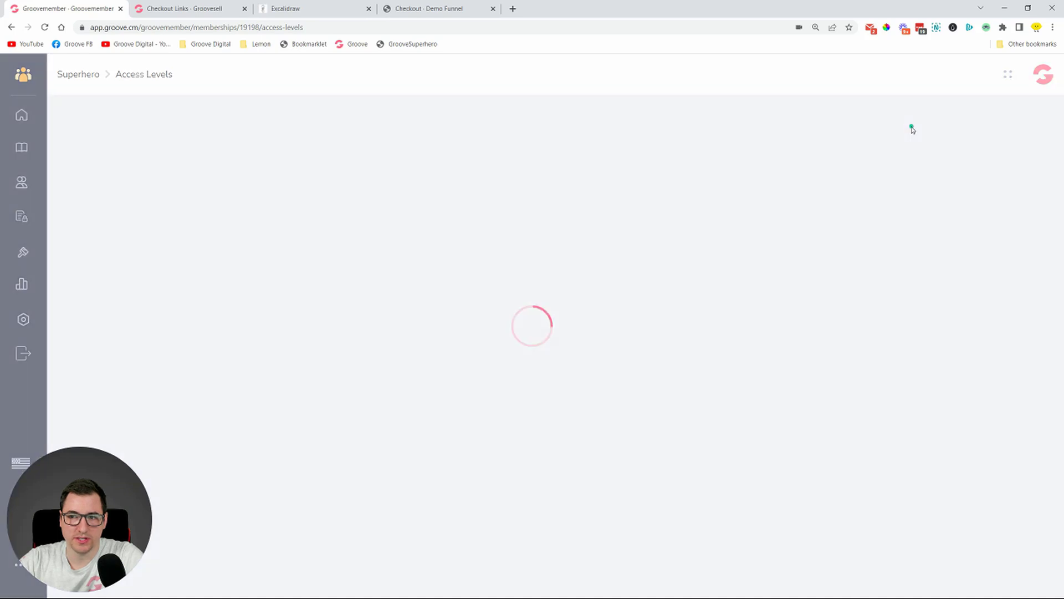
{"action": "type", "text": "Platinum"}
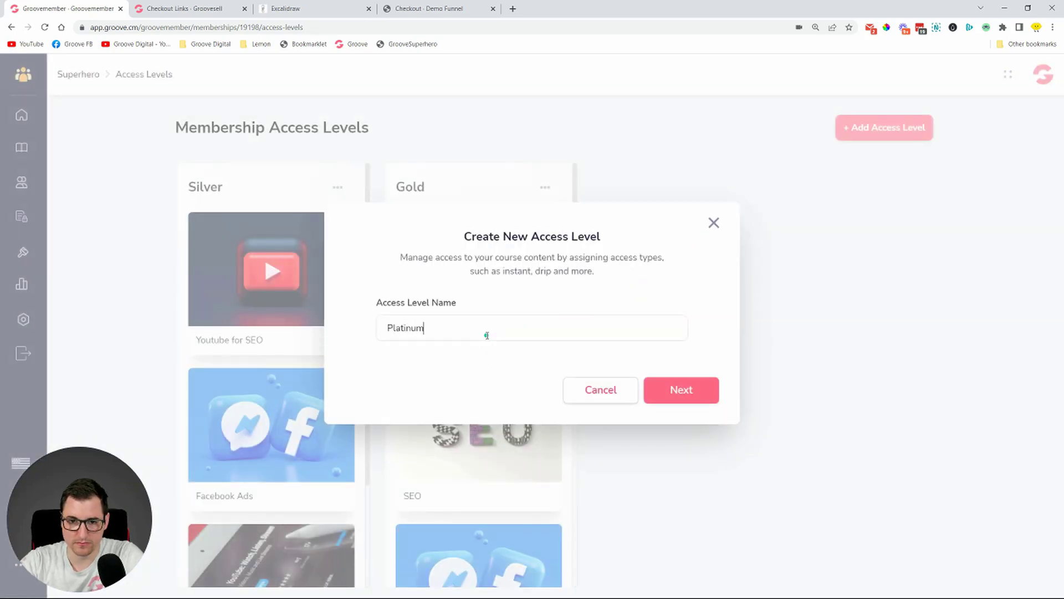
{"action": "left_click", "coordinate": [688, 396]}
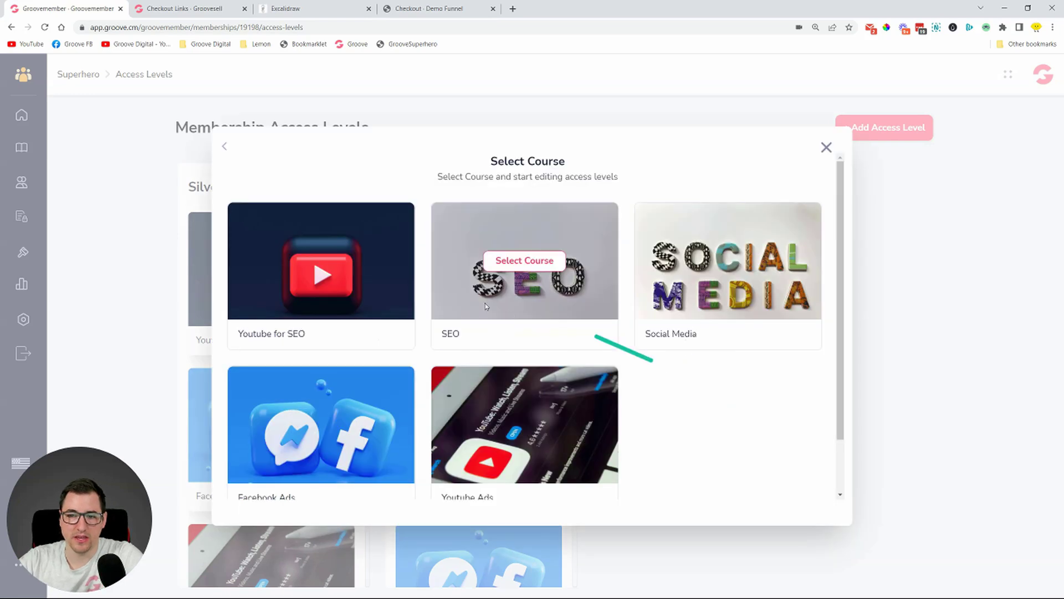
{"action": "left_click", "coordinate": [308, 272]}
{"action": "left_click", "coordinate": [524, 261]}
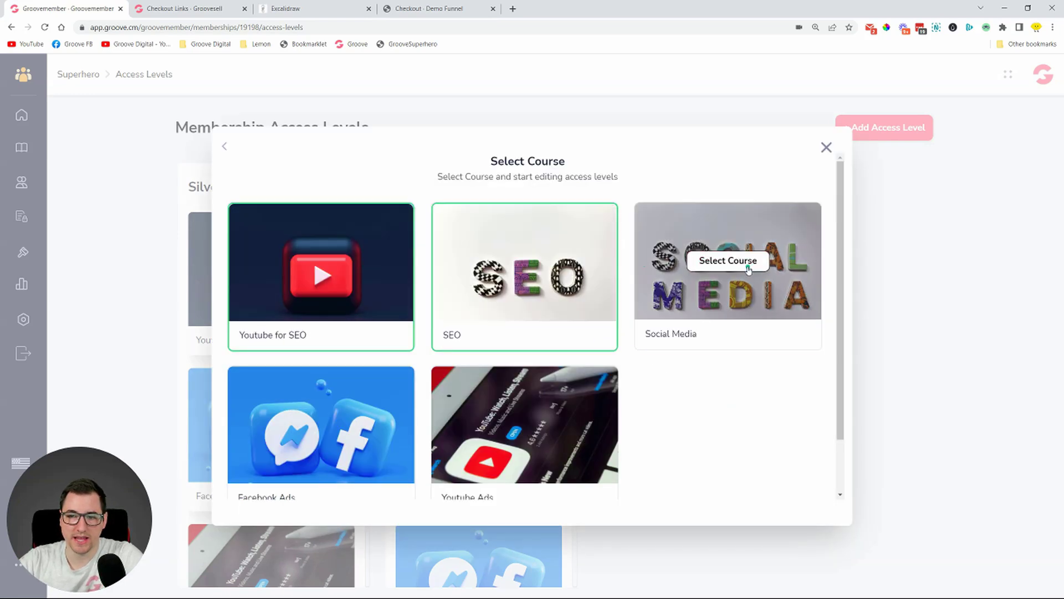
{"action": "left_click", "coordinate": [728, 263]}
{"action": "left_click", "coordinate": [526, 423]}
{"action": "left_click", "coordinate": [328, 423]}
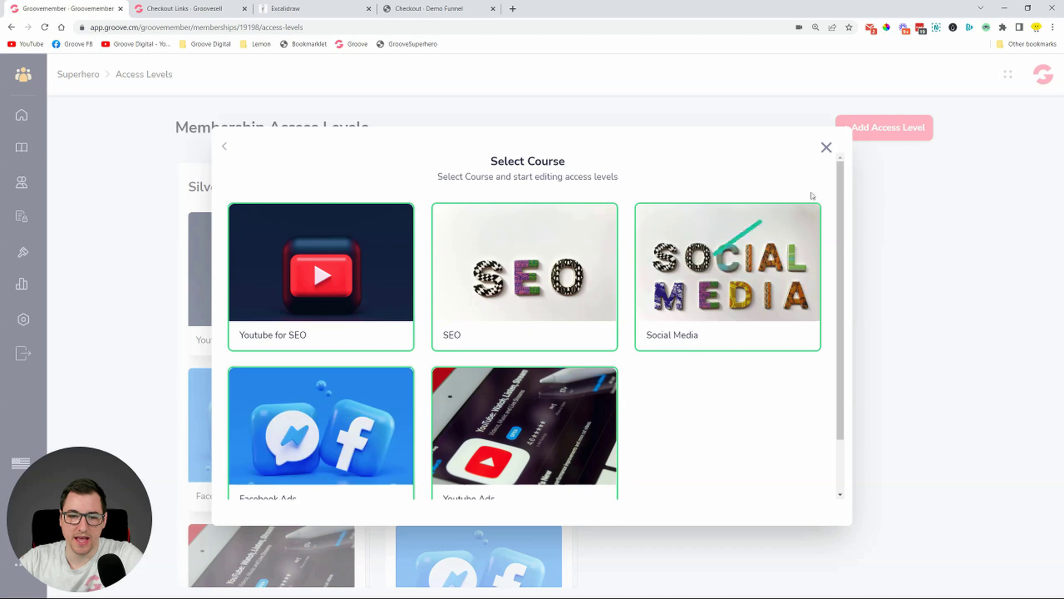
{"action": "scroll", "coordinate": [778, 326], "scroll_direction": "down", "scroll_amount": 1}
{"action": "left_click", "coordinate": [802, 492]}
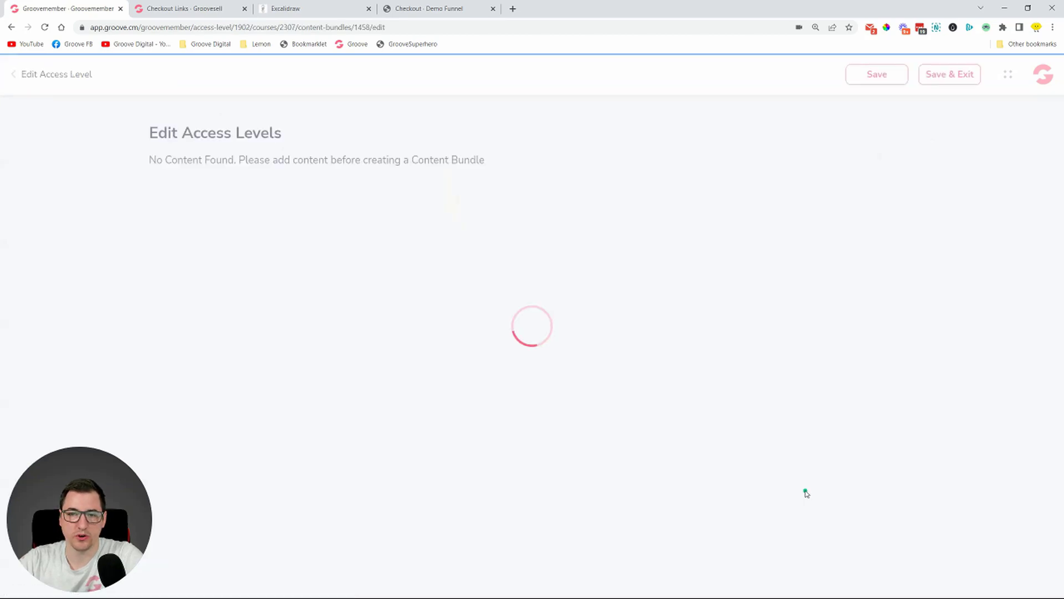
Review the SEO and Social Media course access, answering 'Yes, I did' each time.
{"action": "scroll", "coordinate": [853, 383], "scroll_direction": "down", "scroll_amount": 3}
{"action": "scroll", "coordinate": [351, 278], "scroll_direction": "up", "scroll_amount": 3}
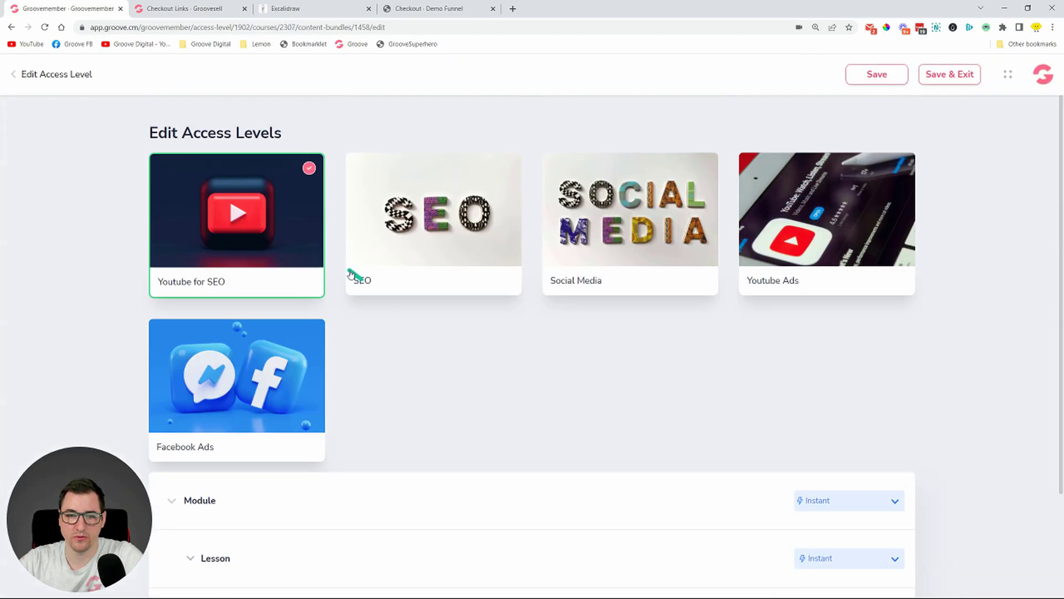
{"action": "left_click", "coordinate": [417, 237]}
{"action": "left_click", "coordinate": [514, 408]}
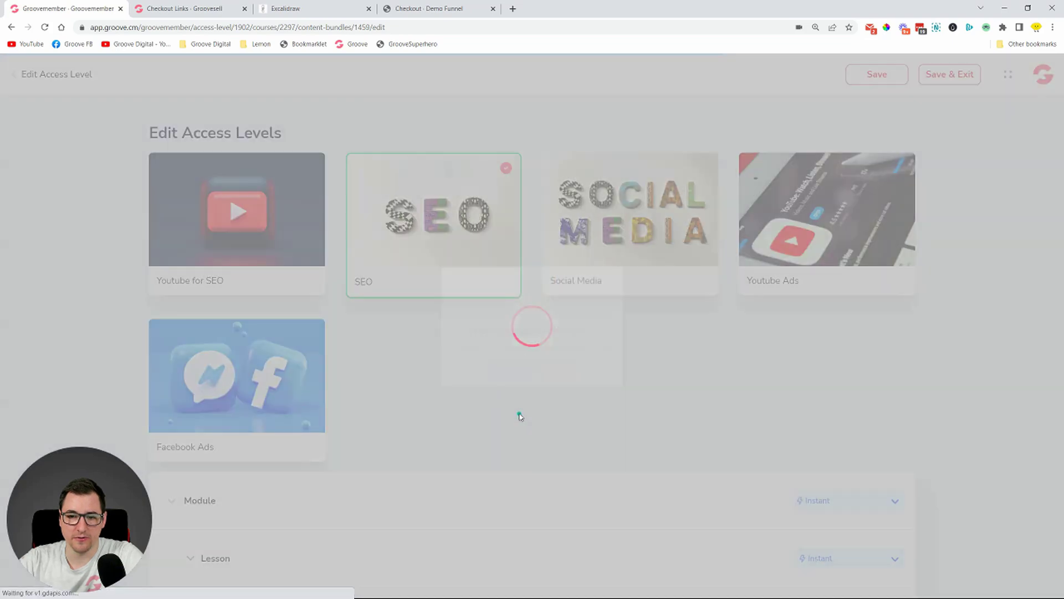
{"action": "scroll", "coordinate": [761, 444], "scroll_direction": "down", "scroll_amount": 15}
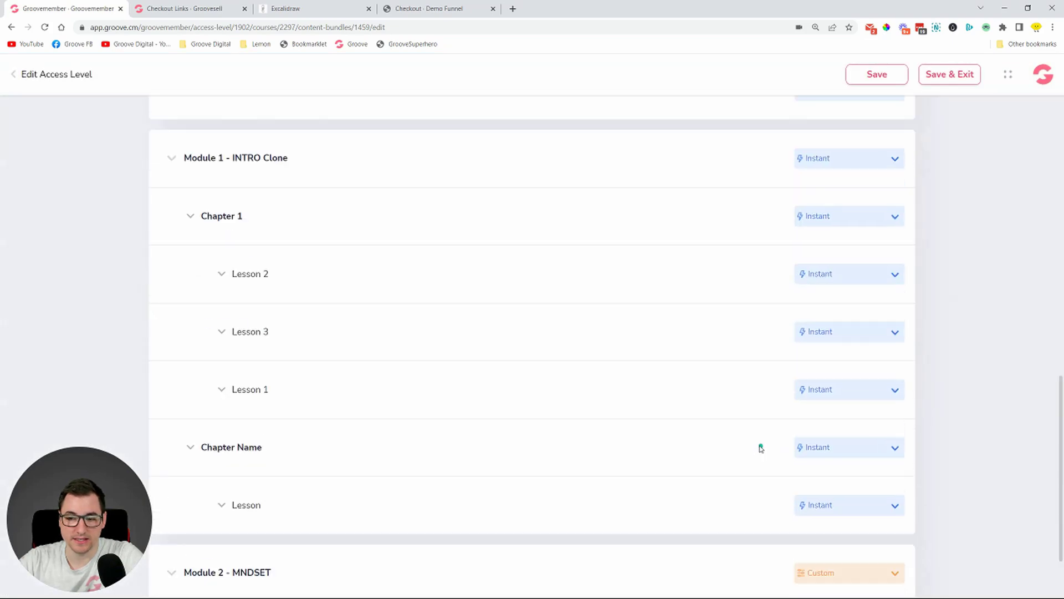
{"action": "scroll", "coordinate": [808, 436], "scroll_direction": "up", "scroll_amount": 8}
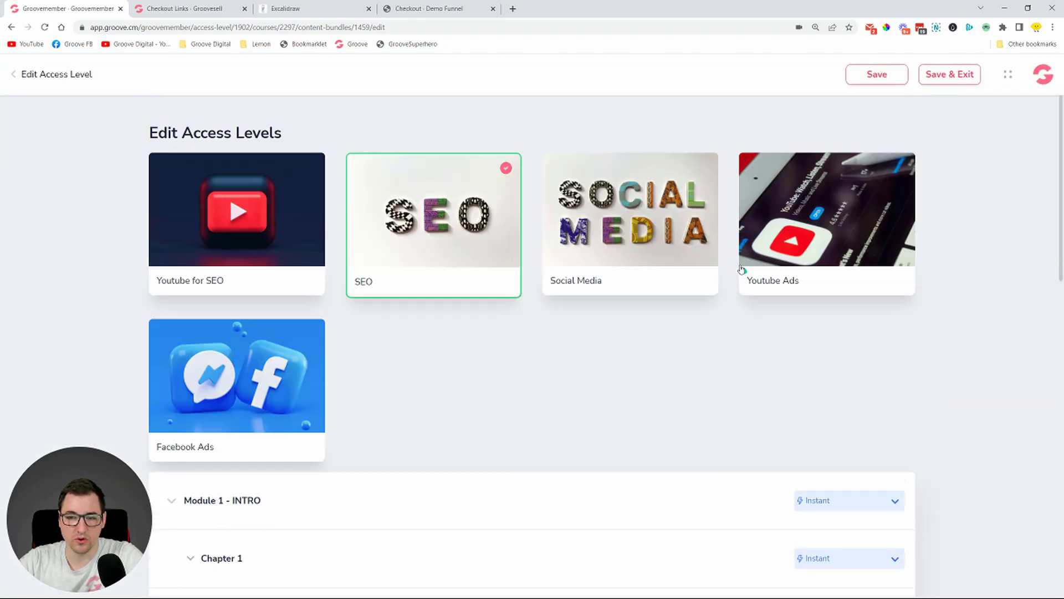
{"action": "left_click", "coordinate": [642, 225]}
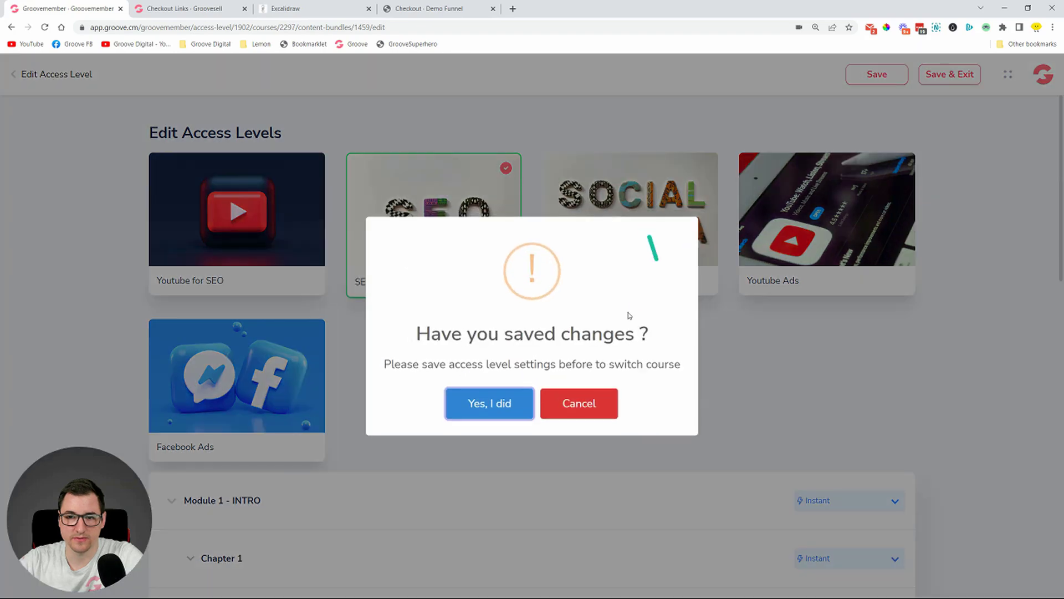
{"action": "left_click", "coordinate": [472, 408]}
Review Youtube Ads and Facebook Ads access, save the level, and return to GrooveSell checkout links.
{"action": "scroll", "coordinate": [731, 302], "scroll_direction": "down", "scroll_amount": 2}
{"action": "scroll", "coordinate": [749, 304], "scroll_direction": "up", "scroll_amount": 2}
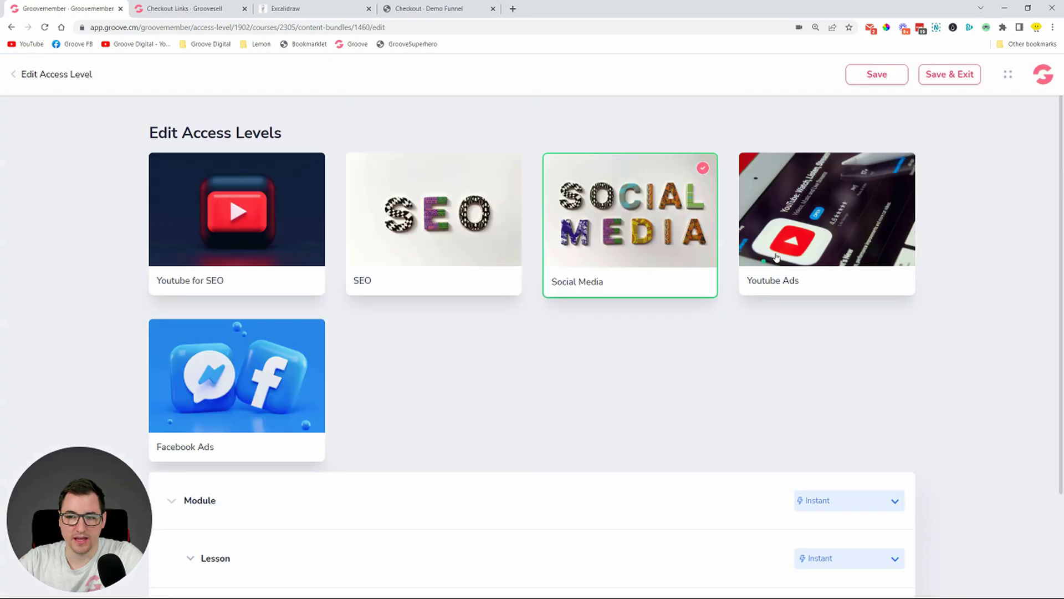
{"action": "left_click", "coordinate": [828, 210]}
{"action": "left_click", "coordinate": [477, 407]}
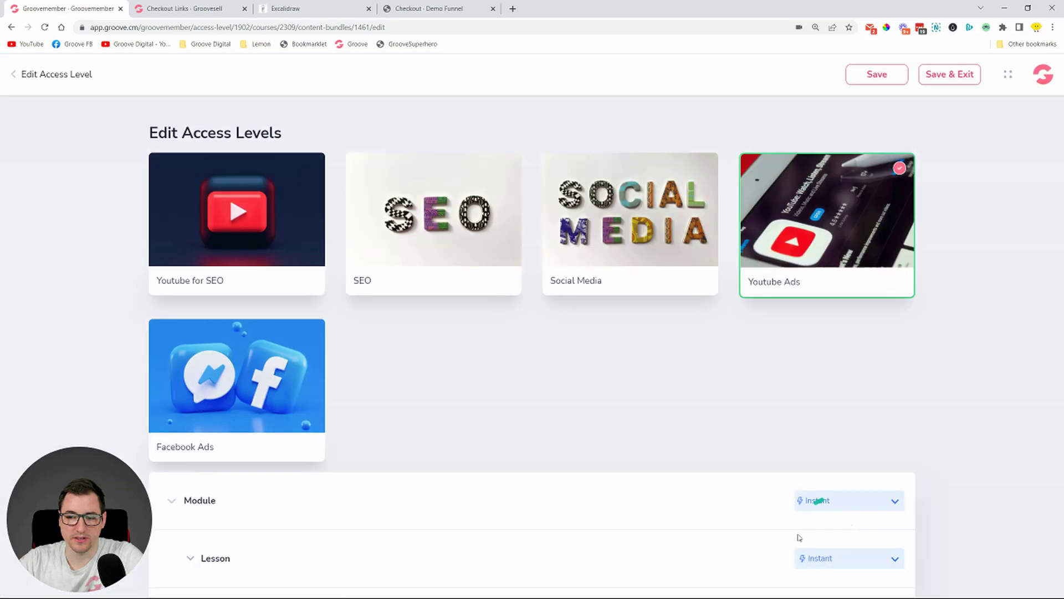
{"action": "scroll", "coordinate": [810, 541], "scroll_direction": "down", "scroll_amount": 2}
{"action": "scroll", "coordinate": [810, 540], "scroll_direction": "up", "scroll_amount": 2}
{"action": "left_click", "coordinate": [241, 381]}
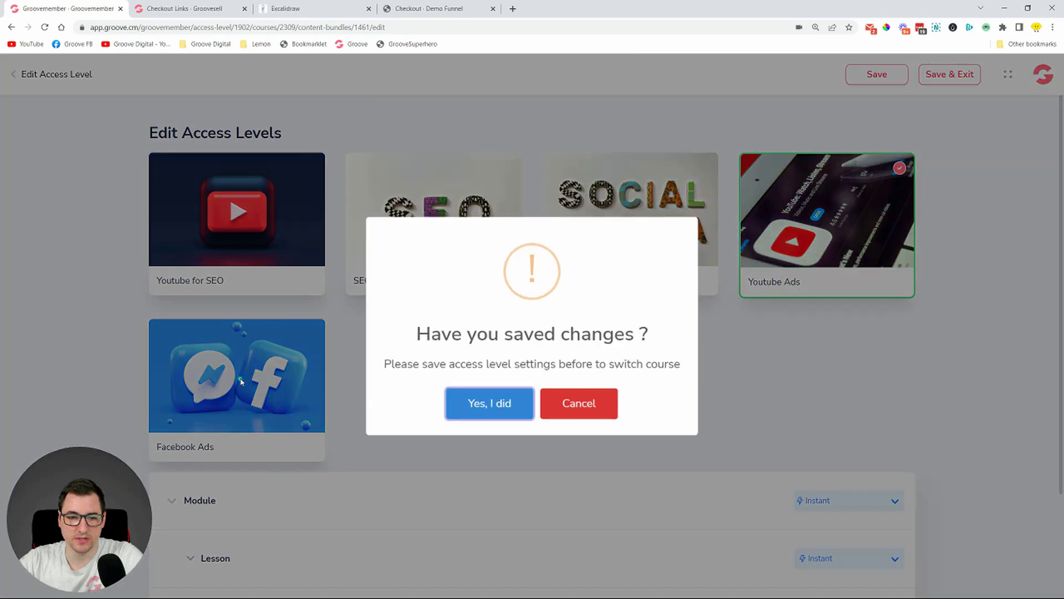
{"action": "left_click", "coordinate": [477, 406]}
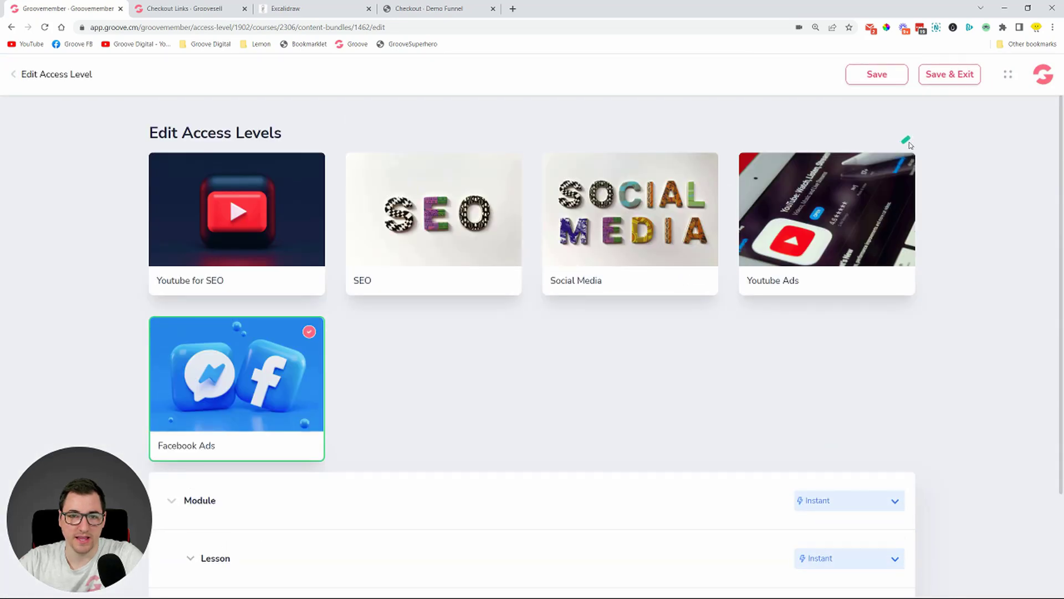
{"action": "left_click", "coordinate": [888, 78]}
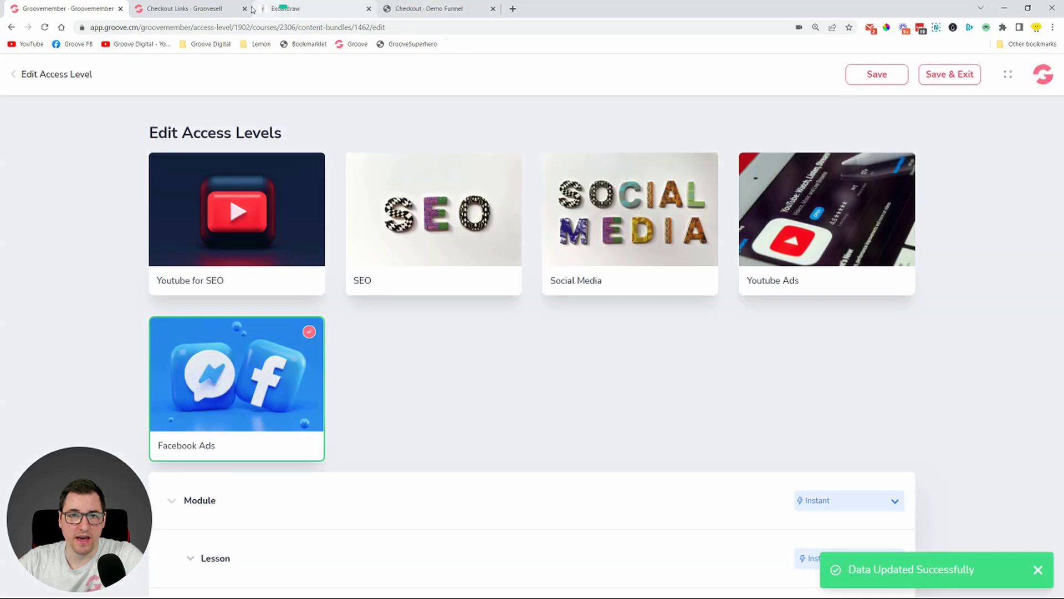
{"action": "left_click", "coordinate": [193, 9]}
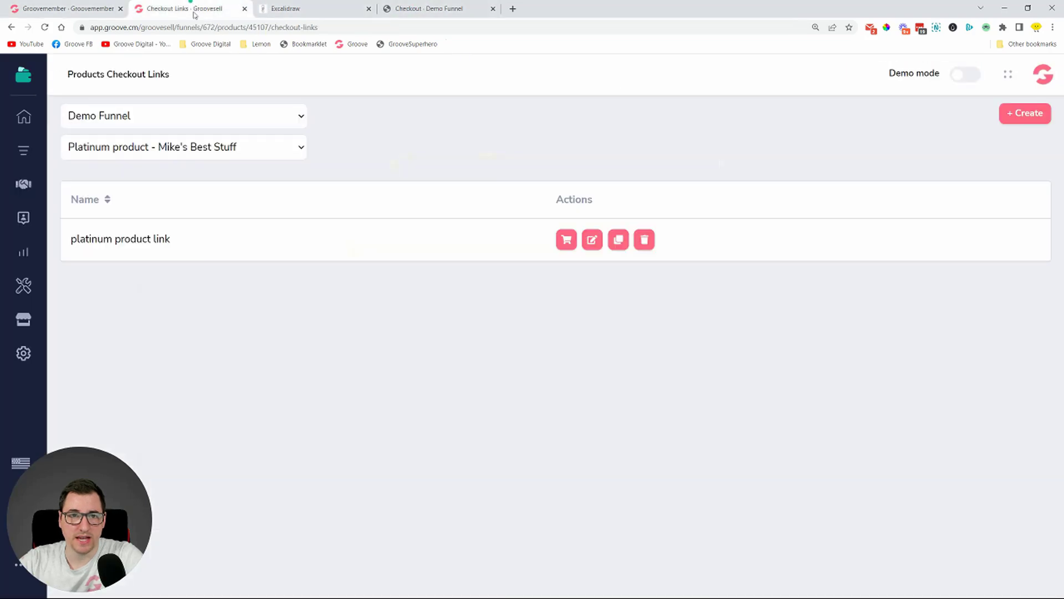
Open the Fulfillment settings of the third product in the DEMO funnel.
{"action": "left_click", "coordinate": [25, 155]}
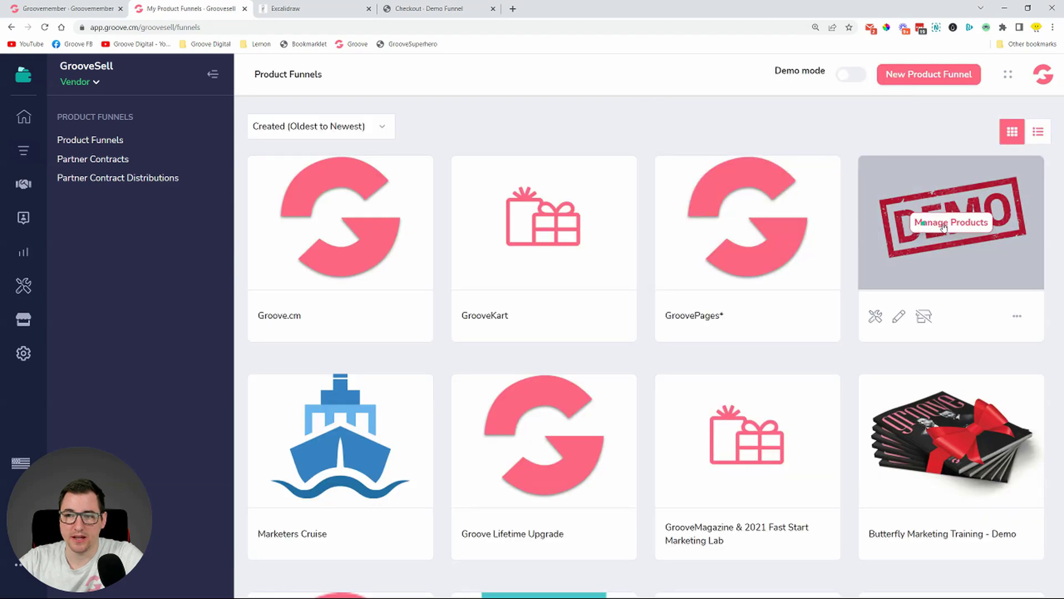
{"action": "left_click", "coordinate": [948, 223]}
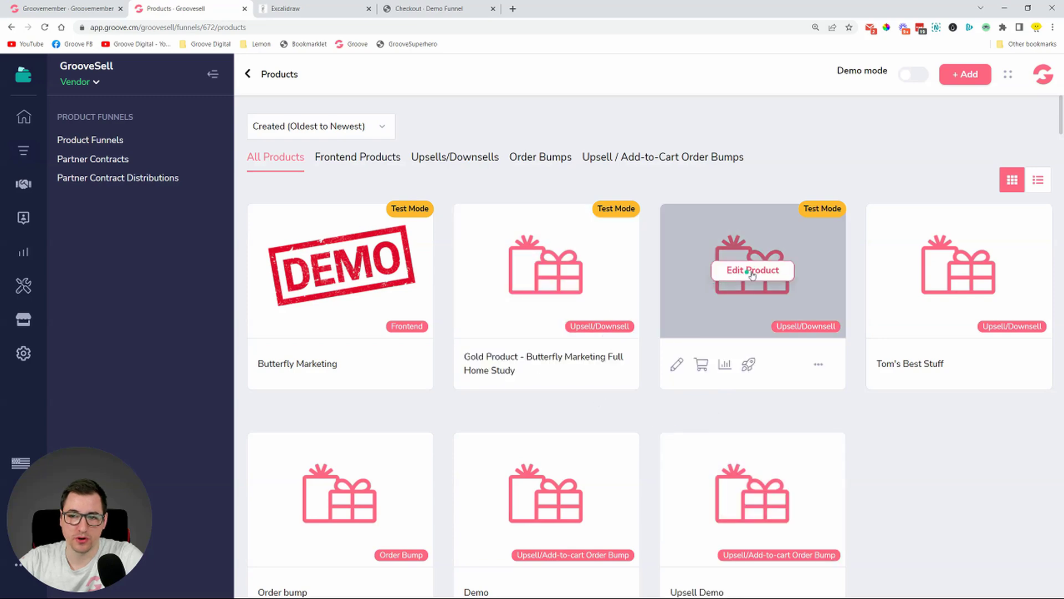
{"action": "left_click", "coordinate": [759, 271]}
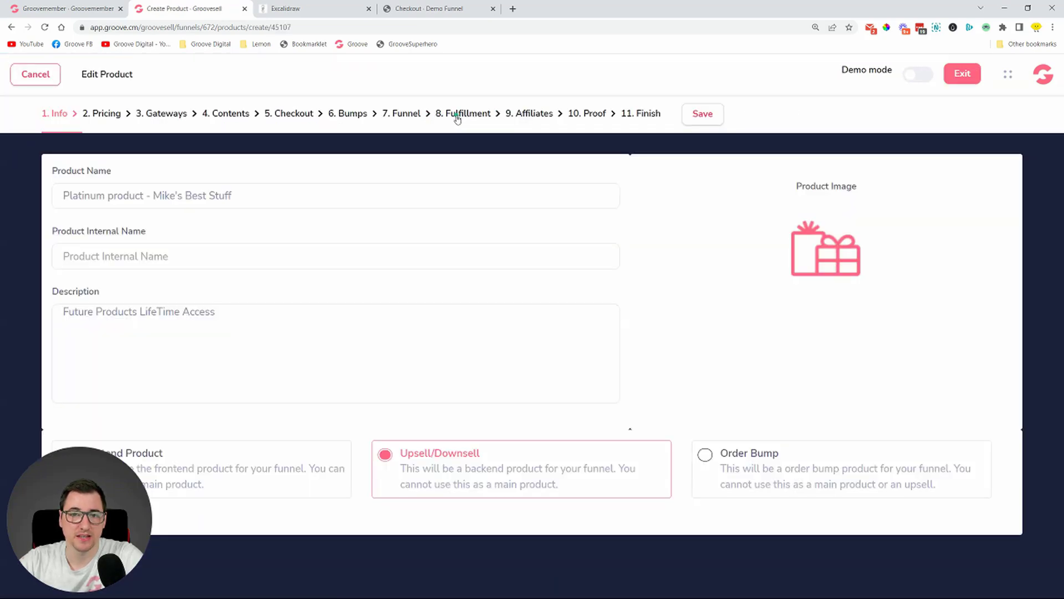
{"action": "left_click", "coordinate": [458, 115]}
Add the Superhero membership at Platinum access level to fulfillment and save.
{"action": "left_click", "coordinate": [932, 315]}
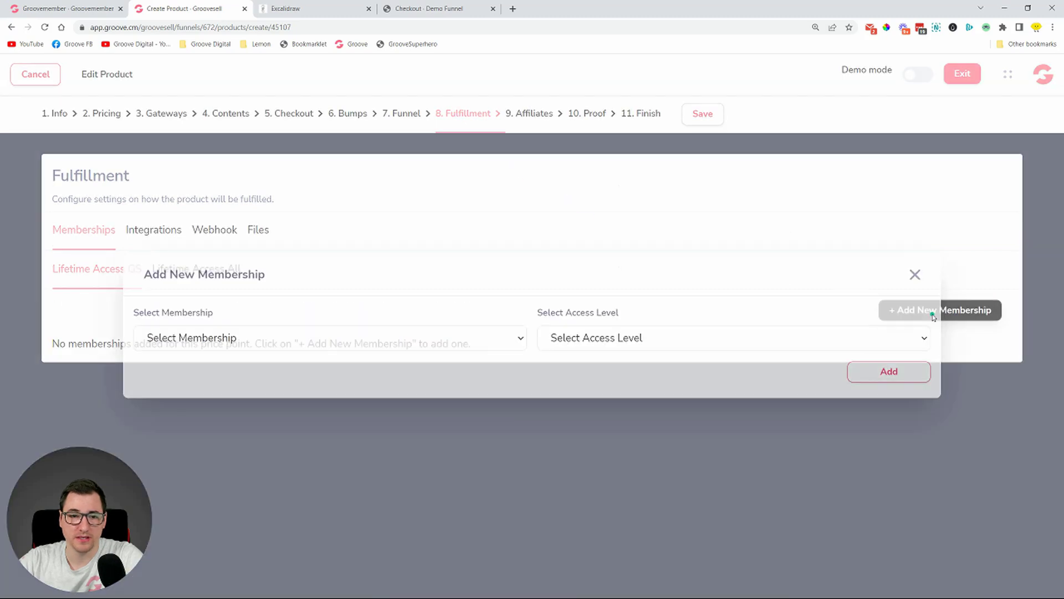
{"action": "left_click", "coordinate": [442, 340]}
{"action": "scroll", "coordinate": [278, 143], "scroll_direction": "down", "scroll_amount": 1}
{"action": "left_click", "coordinate": [166, 67]}
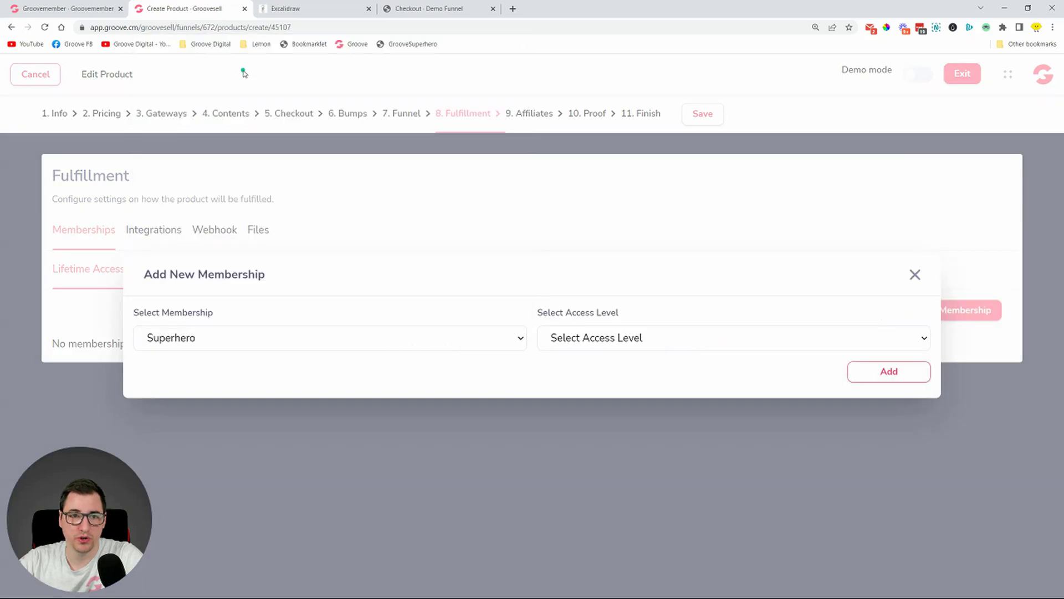
{"action": "left_click", "coordinate": [693, 341]}
{"action": "left_click", "coordinate": [643, 401]}
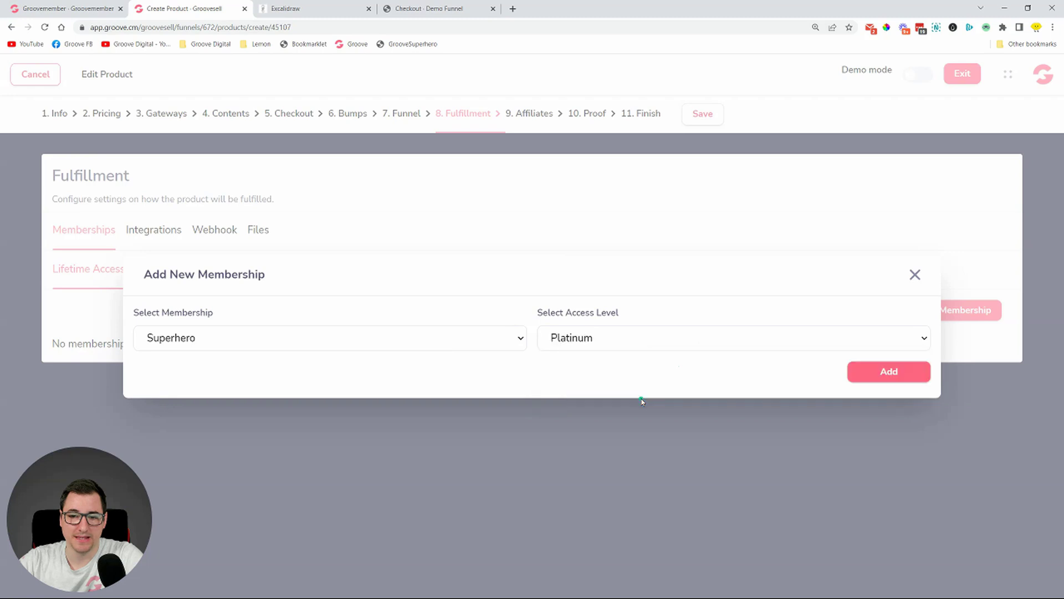
{"action": "left_click", "coordinate": [853, 380]}
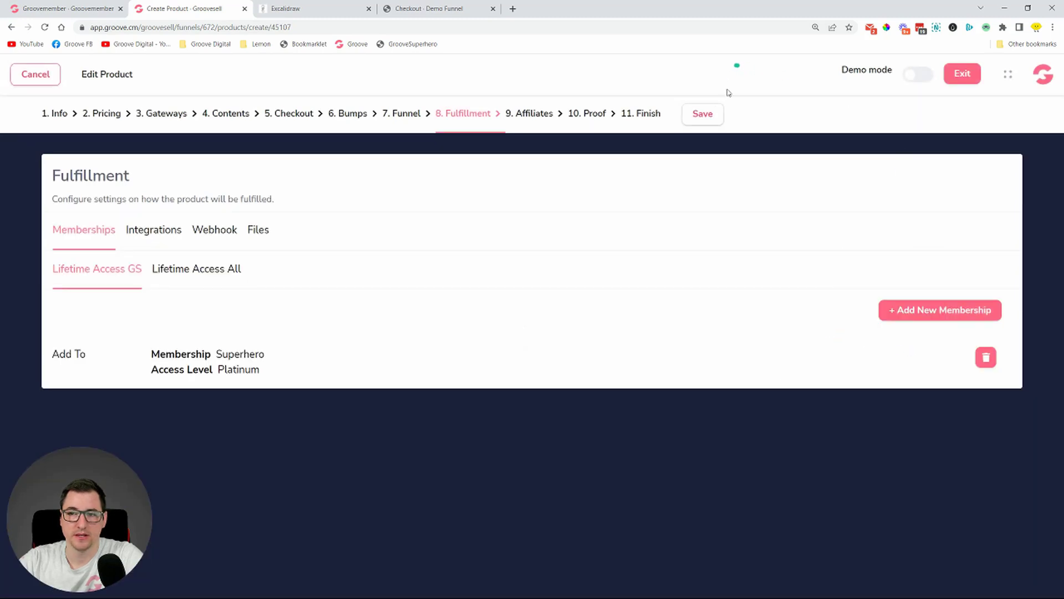
{"action": "left_click", "coordinate": [709, 118]}
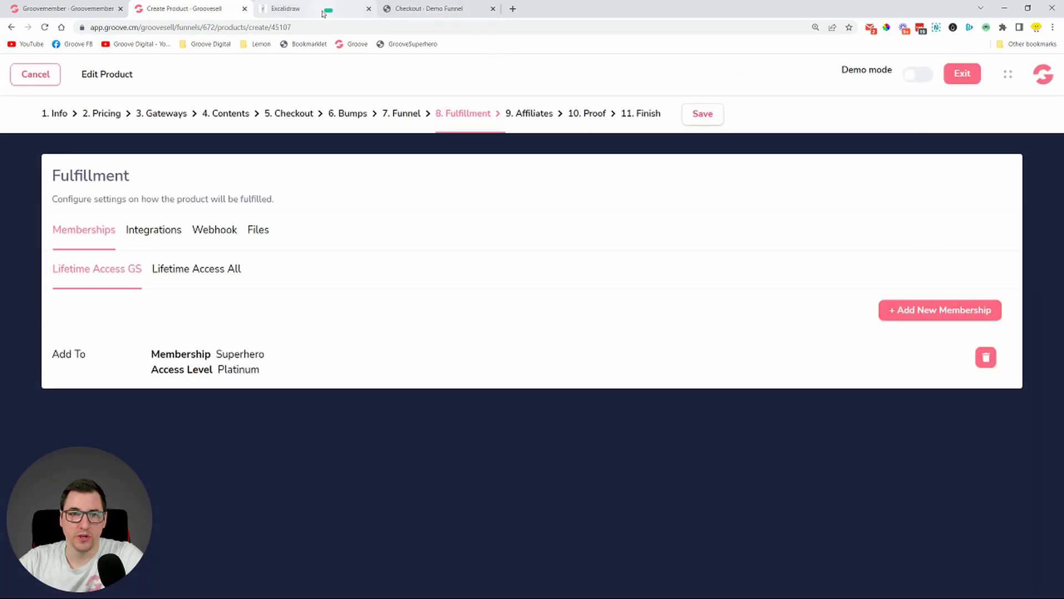
Switch back to Excalidraw and scroll through the Silver, Gold and Platinum membership diagram.
{"action": "left_click", "coordinate": [327, 9]}
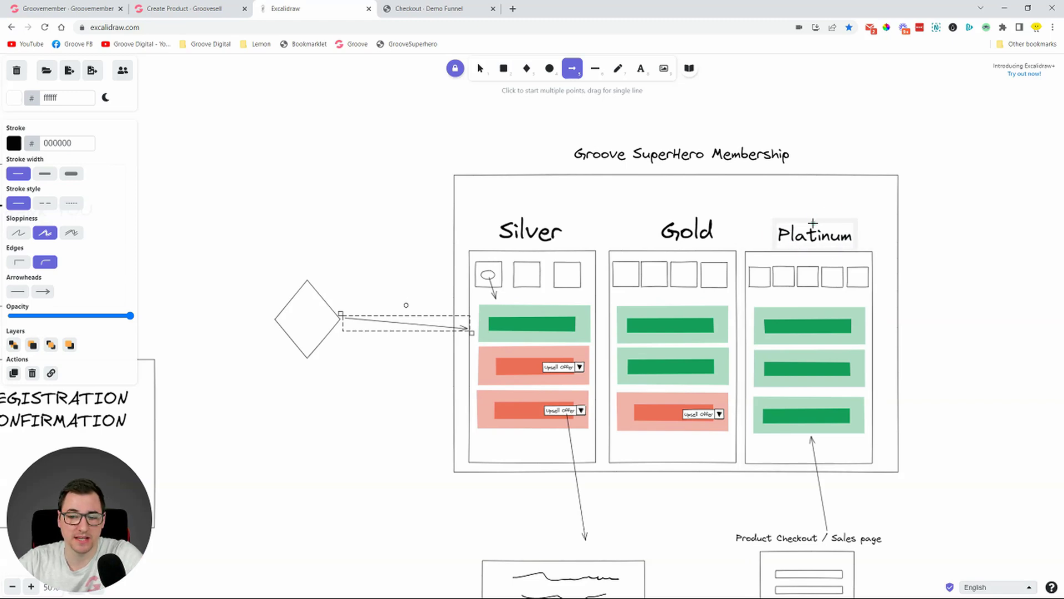
{"action": "scroll", "coordinate": [813, 224], "scroll_direction": "down", "scroll_amount": 3}
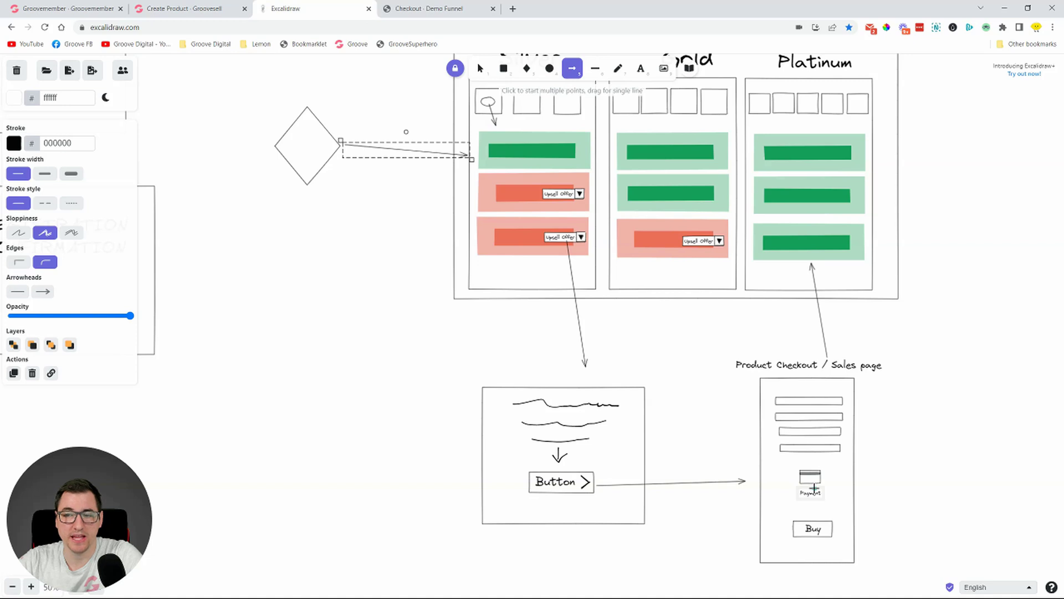
{"action": "scroll", "coordinate": [798, 251], "scroll_direction": "up", "scroll_amount": 2}
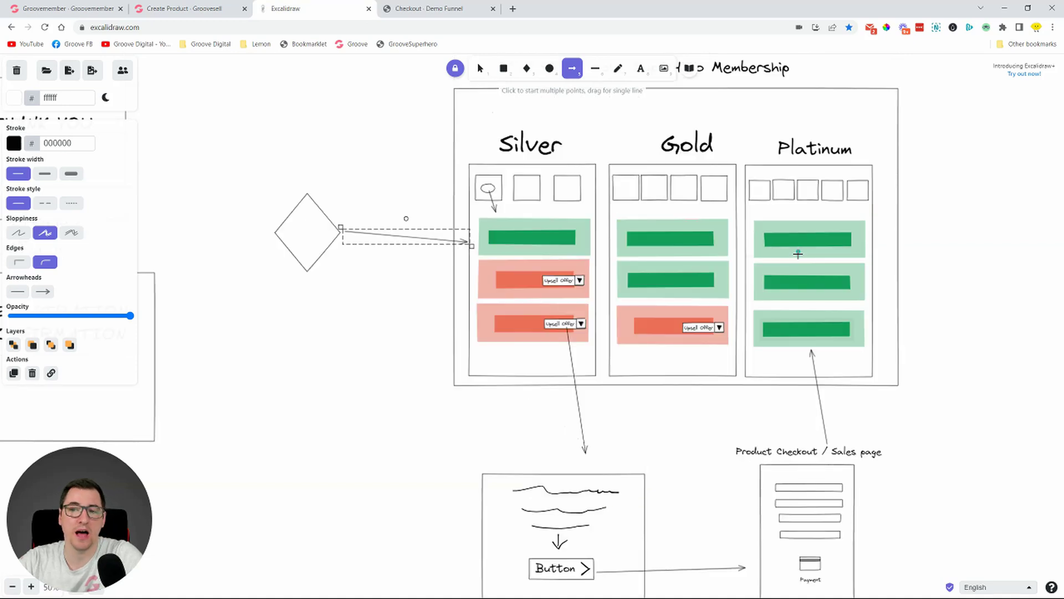
{"action": "scroll", "coordinate": [842, 423], "scroll_direction": "up", "scroll_amount": 2}
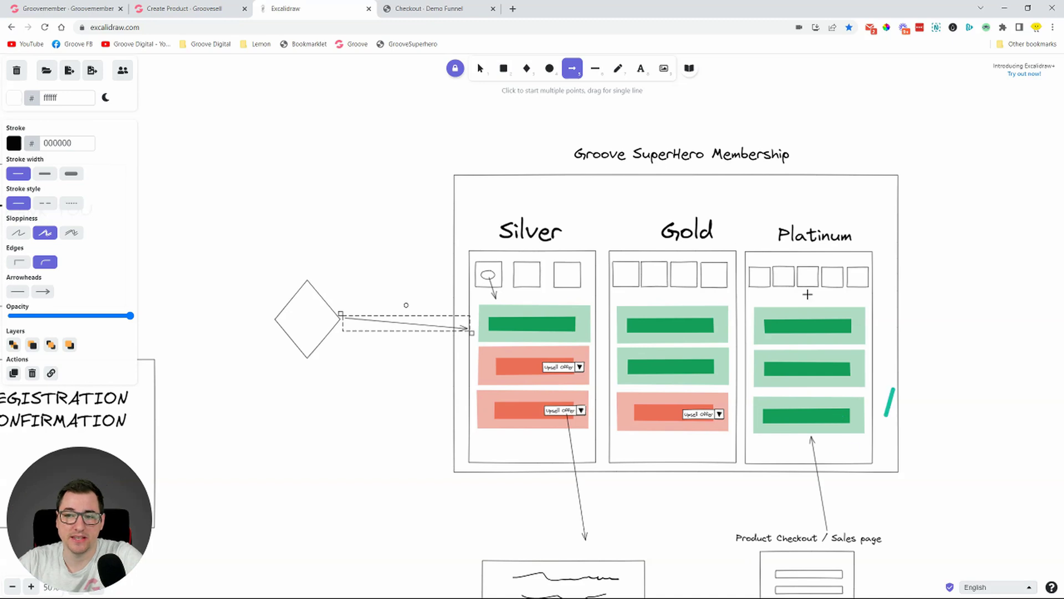
Save the access level editor and give the existing member the Silver access level.
{"action": "left_click", "coordinate": [78, 11]}
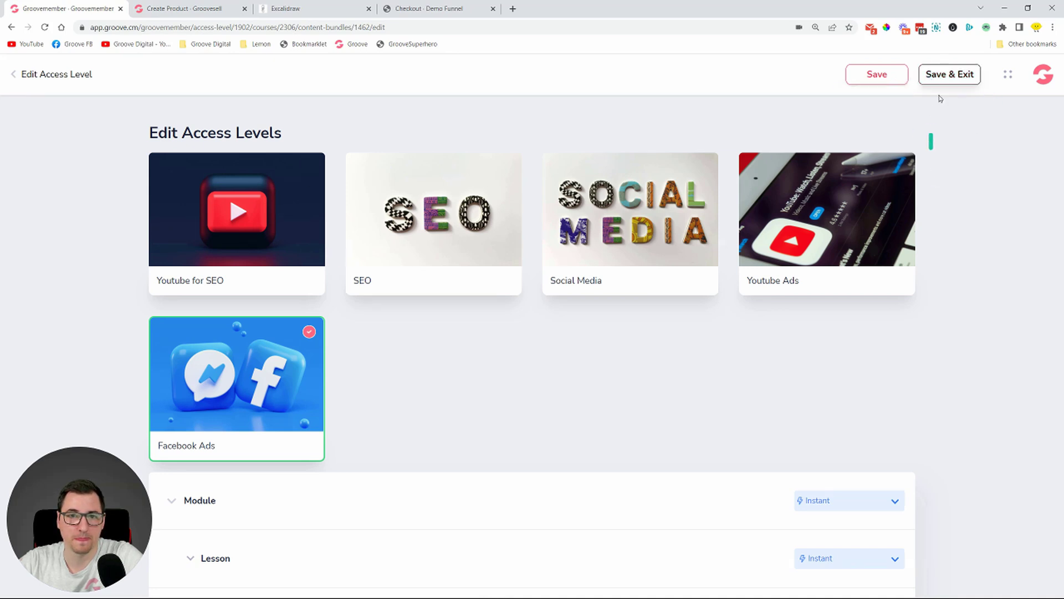
{"action": "left_click", "coordinate": [942, 74]}
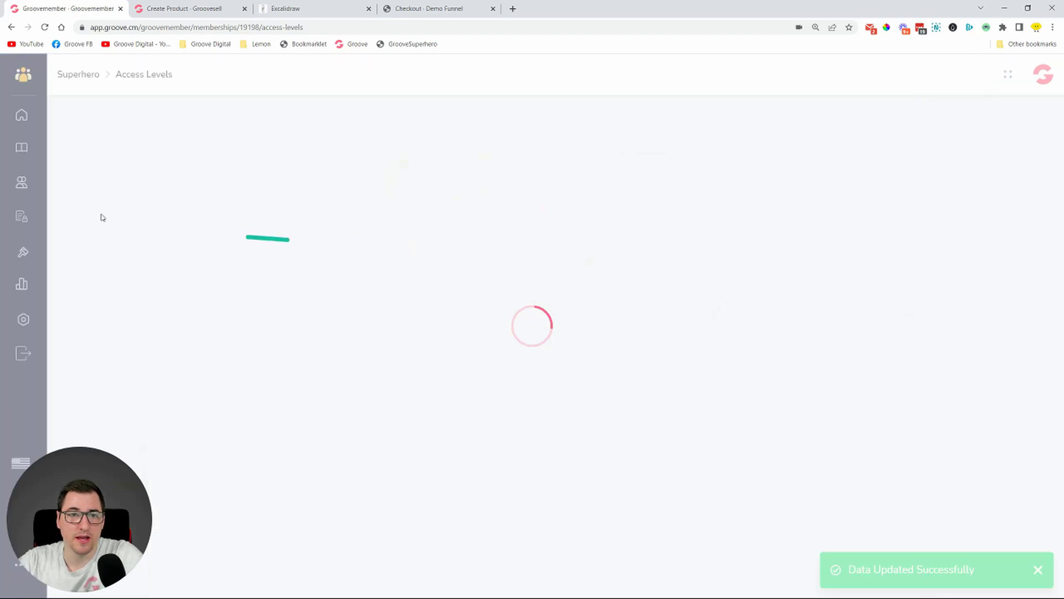
{"action": "left_click", "coordinate": [21, 183]}
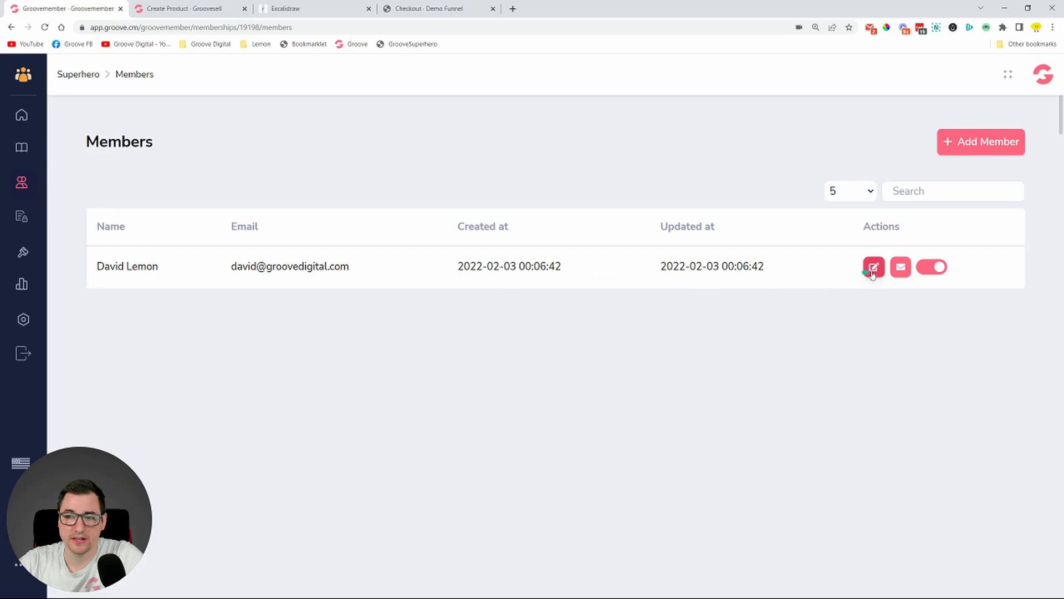
{"action": "left_click", "coordinate": [874, 268]}
{"action": "left_click", "coordinate": [399, 376]}
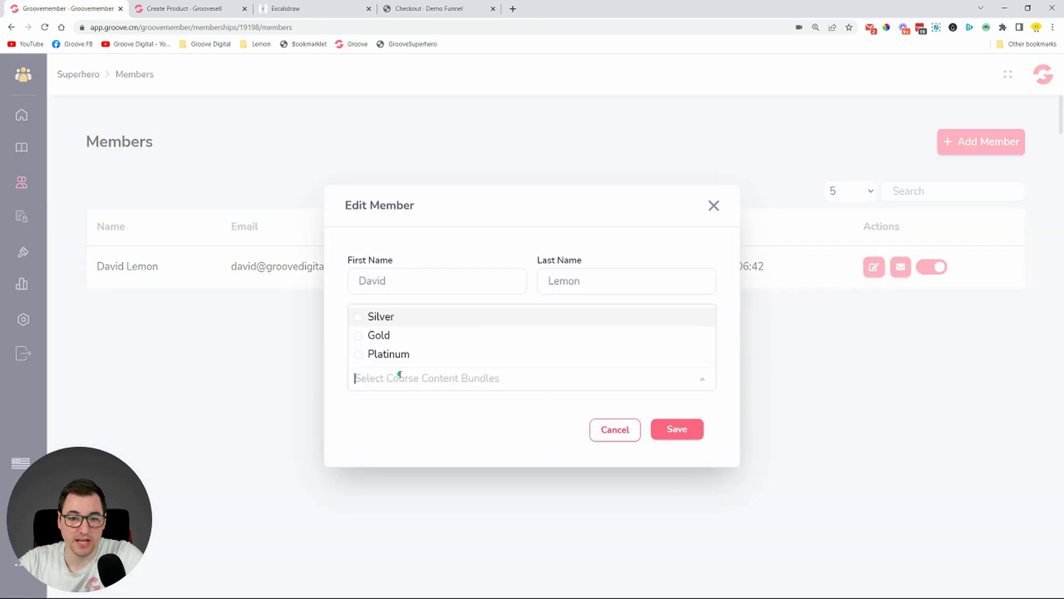
{"action": "left_click", "coordinate": [358, 317]}
{"action": "left_click", "coordinate": [686, 434]}
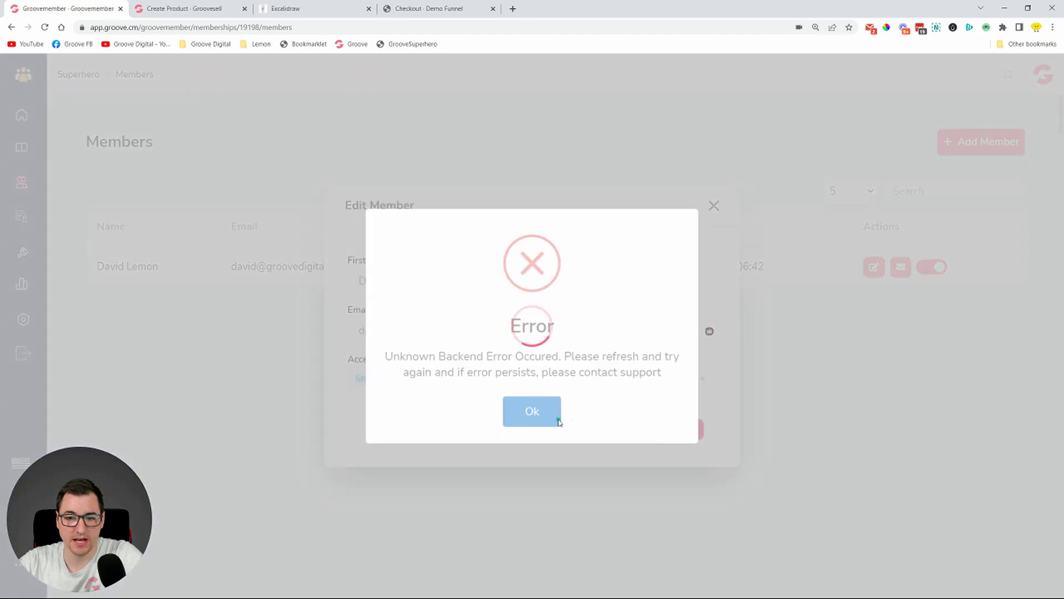
Reload the Members page and confirm the second member holds only Silver access.
{"action": "left_click", "coordinate": [45, 28]}
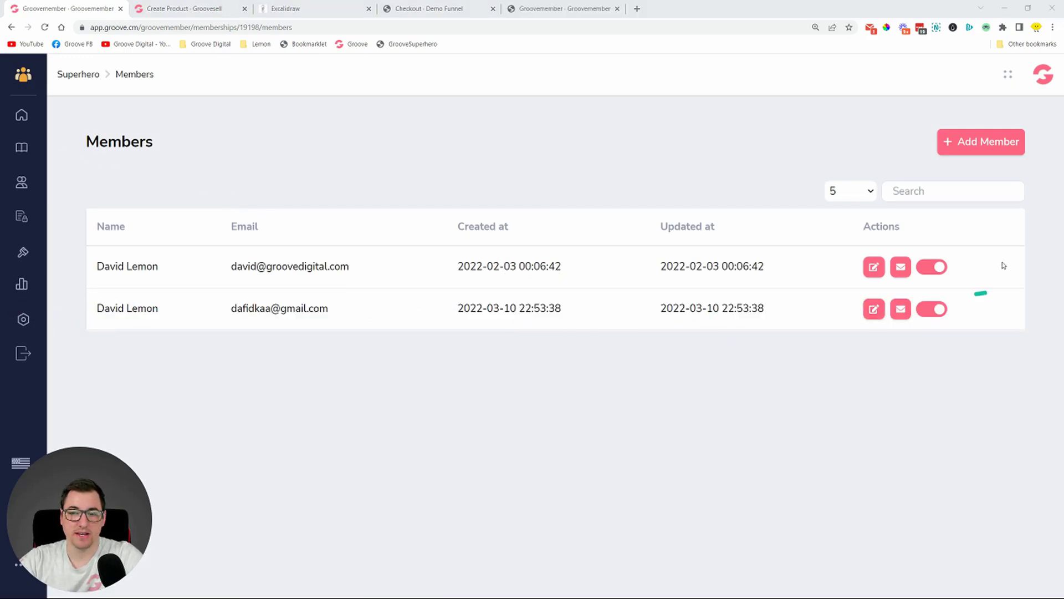
{"action": "left_click", "coordinate": [874, 309]}
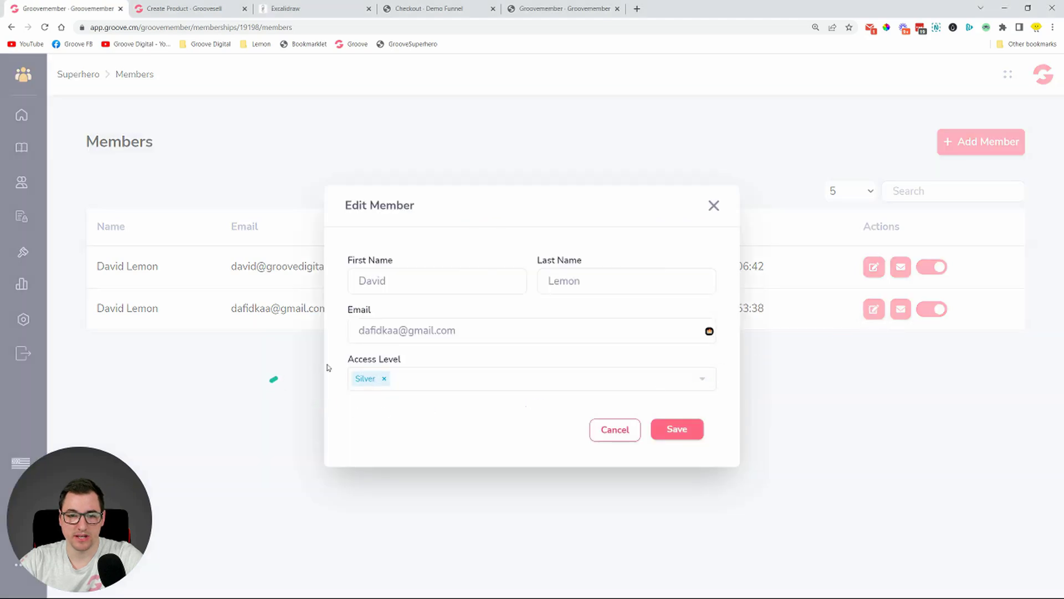
{"action": "left_click", "coordinate": [714, 206]}
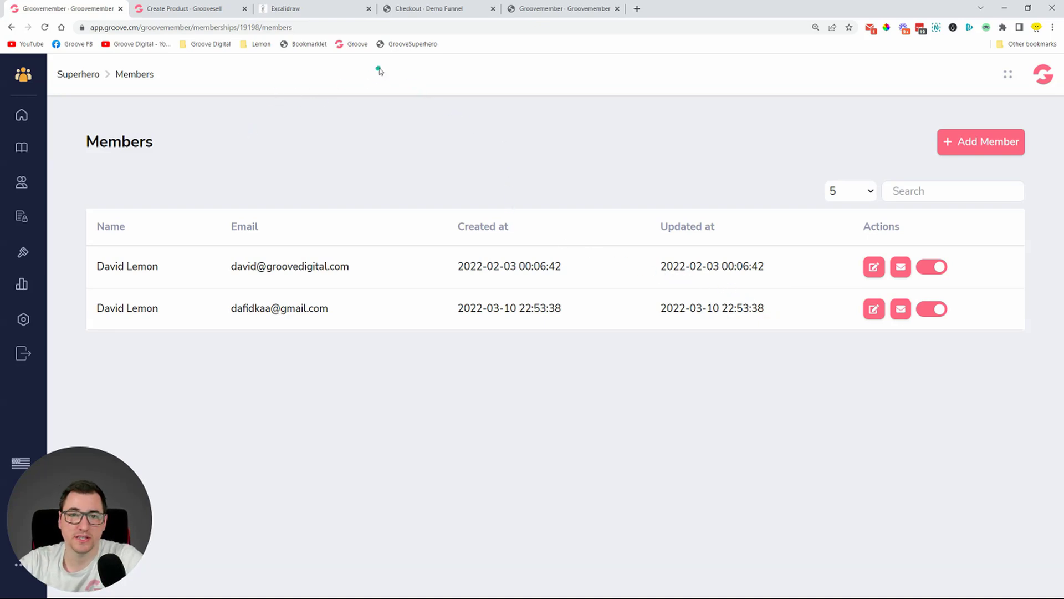
Sign in to the member site as the Silver test member using the membership's login link.
{"action": "left_click", "coordinate": [24, 354]}
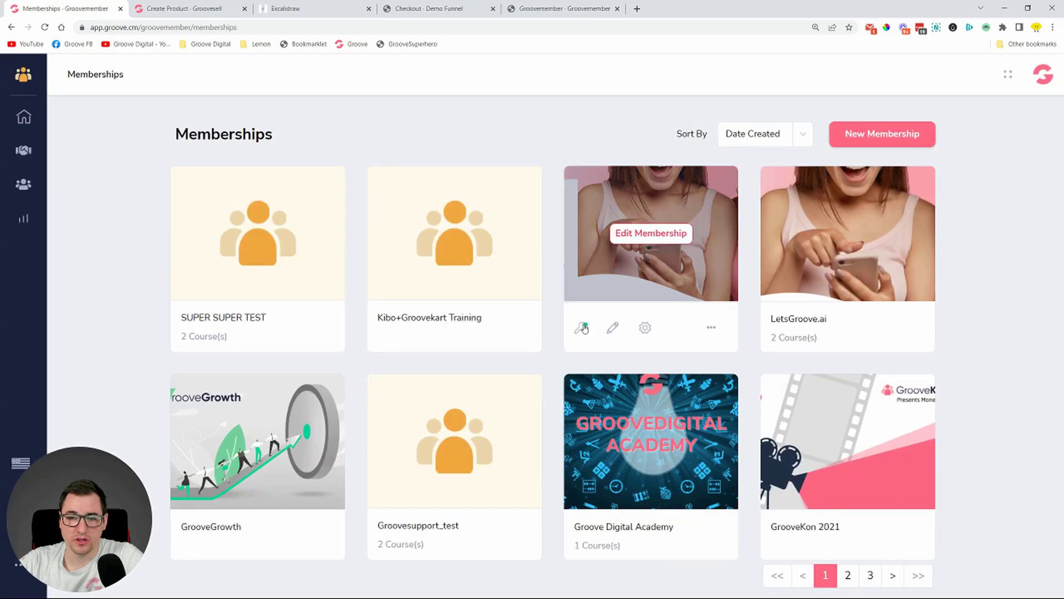
{"action": "left_click", "coordinate": [582, 327]}
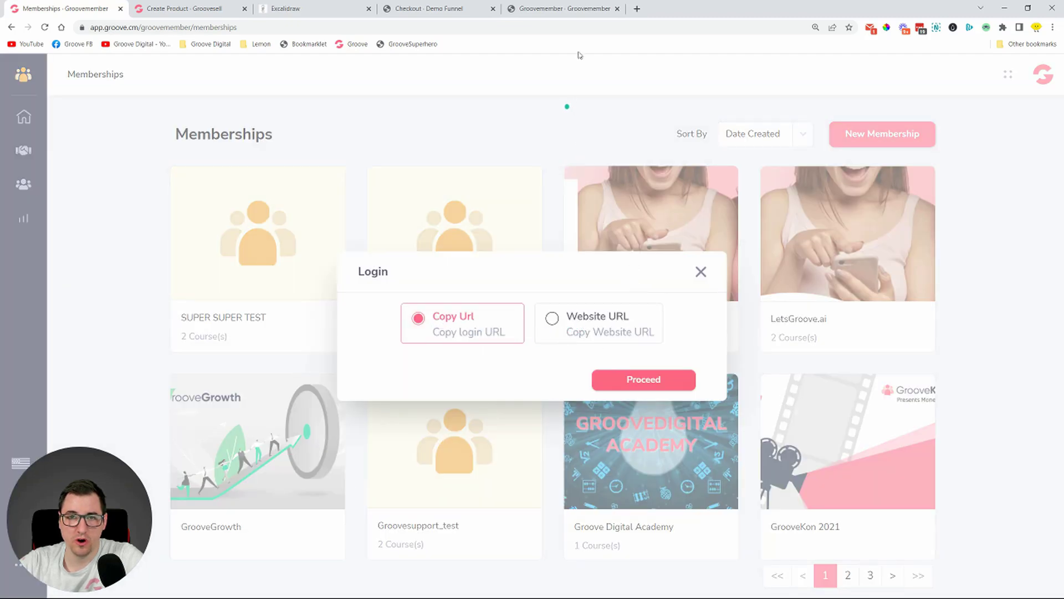
{"action": "left_click", "coordinate": [564, 8]}
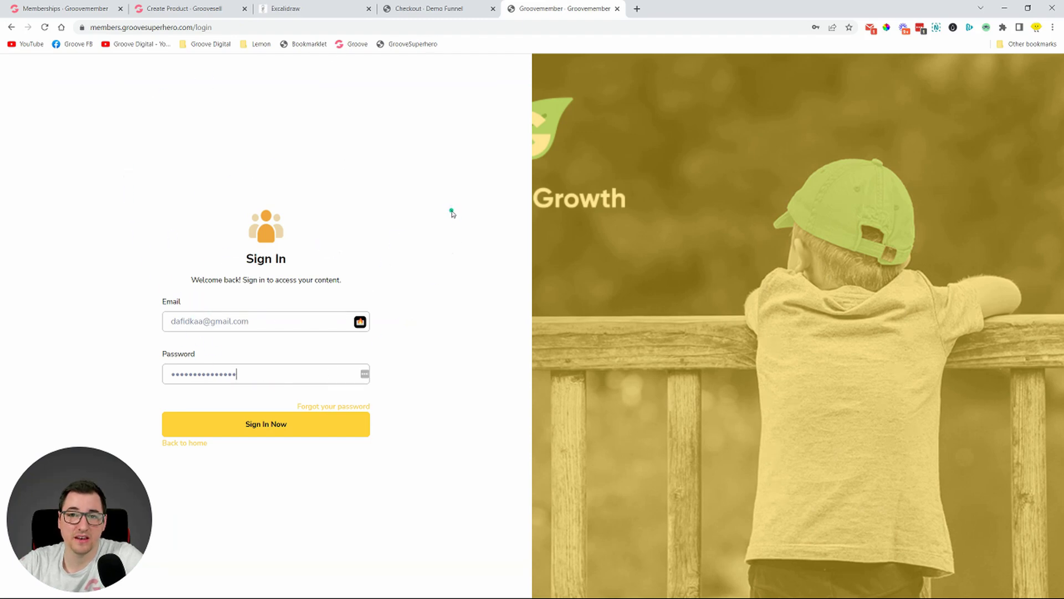
{"action": "left_click", "coordinate": [277, 425]}
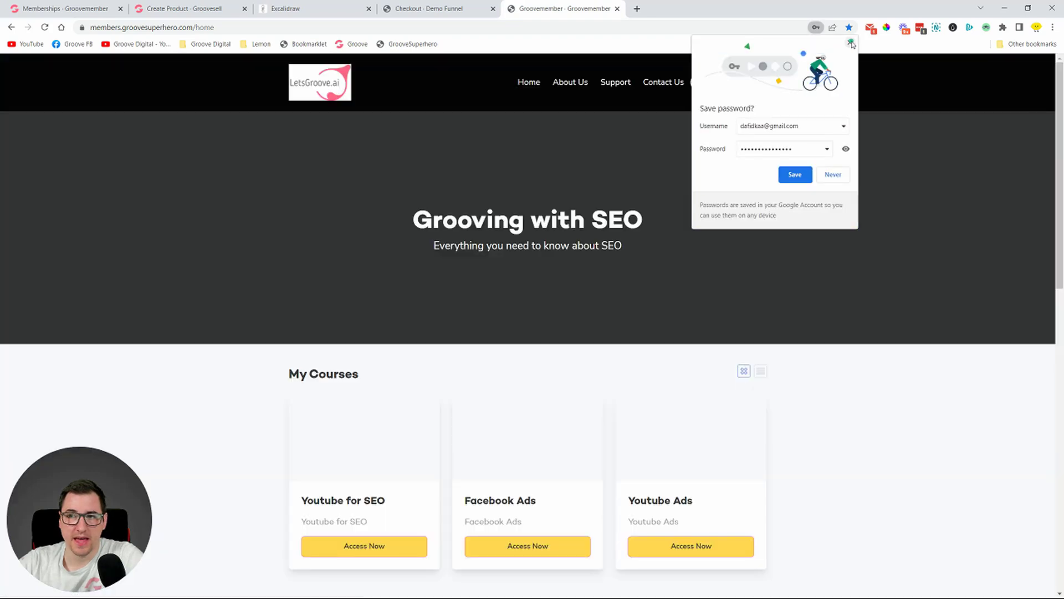
Open the Youtube for SEO course from My Courses.
{"action": "scroll", "coordinate": [535, 332], "scroll_direction": "down", "scroll_amount": 3}
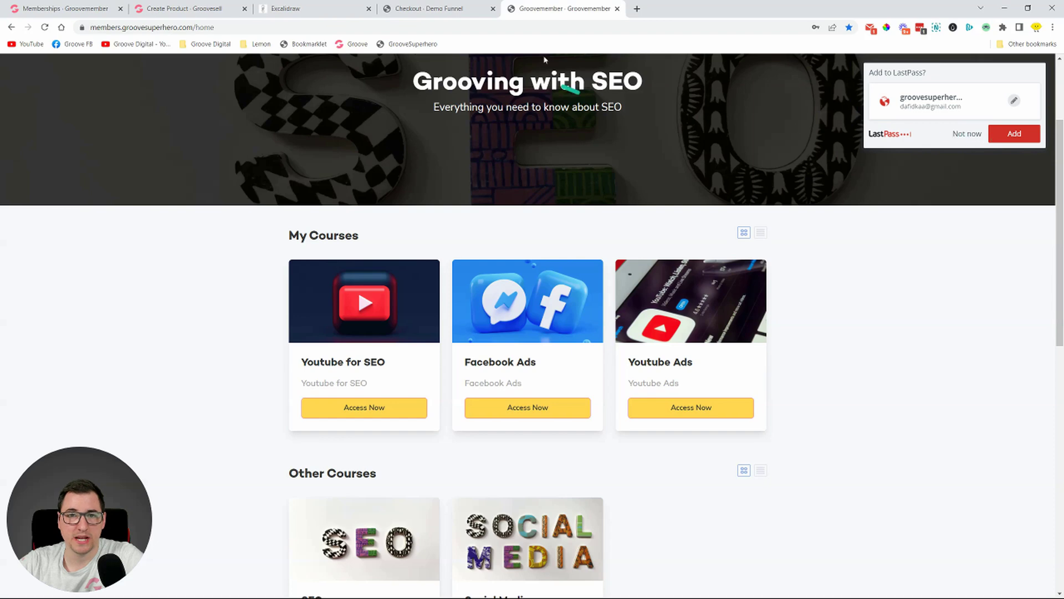
{"action": "left_click", "coordinate": [309, 9]}
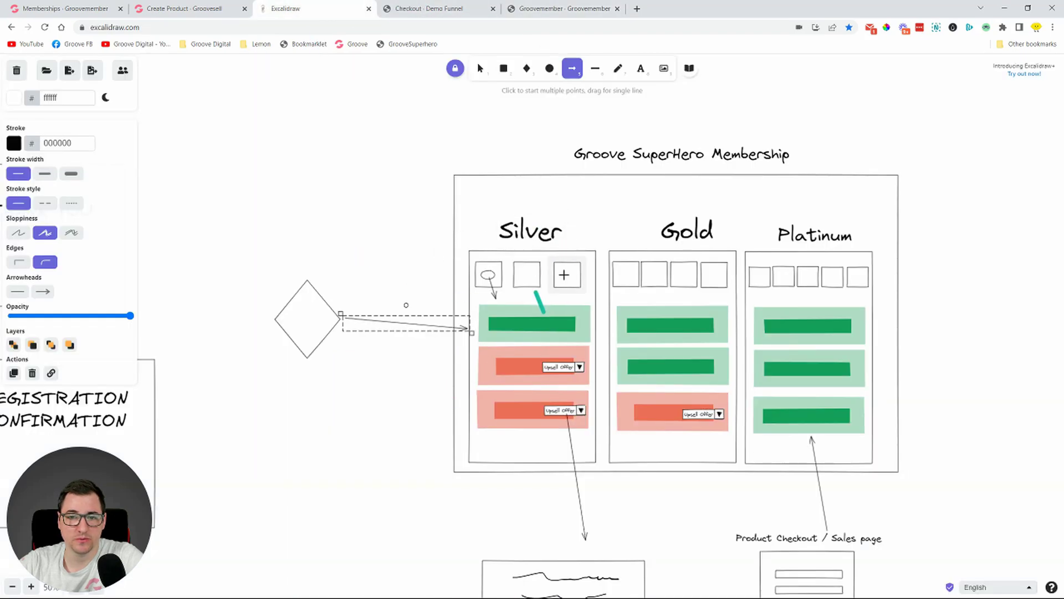
{"action": "left_click", "coordinate": [564, 9]}
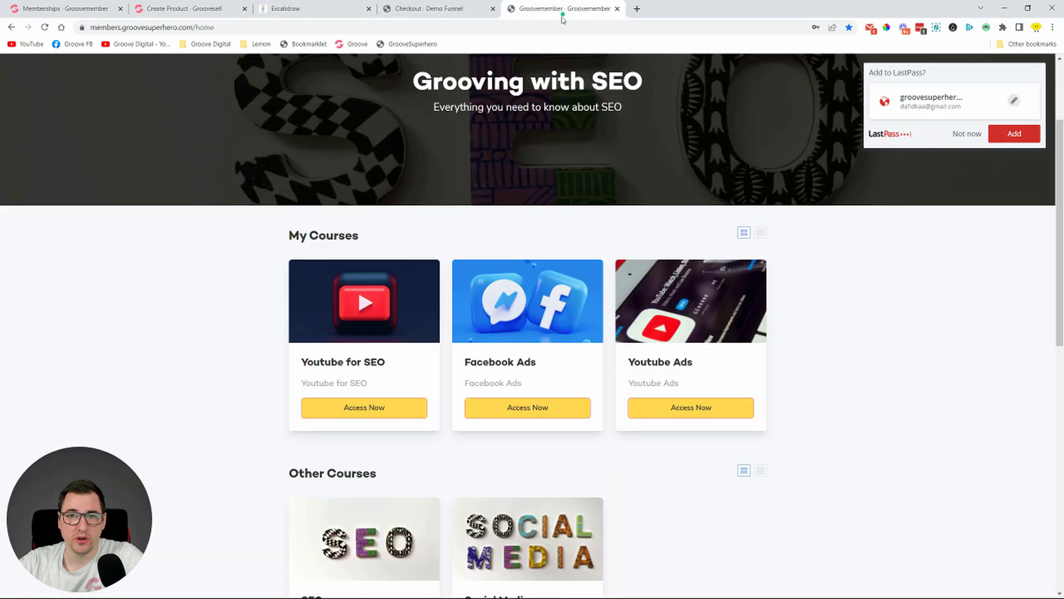
{"action": "left_click", "coordinate": [359, 408]}
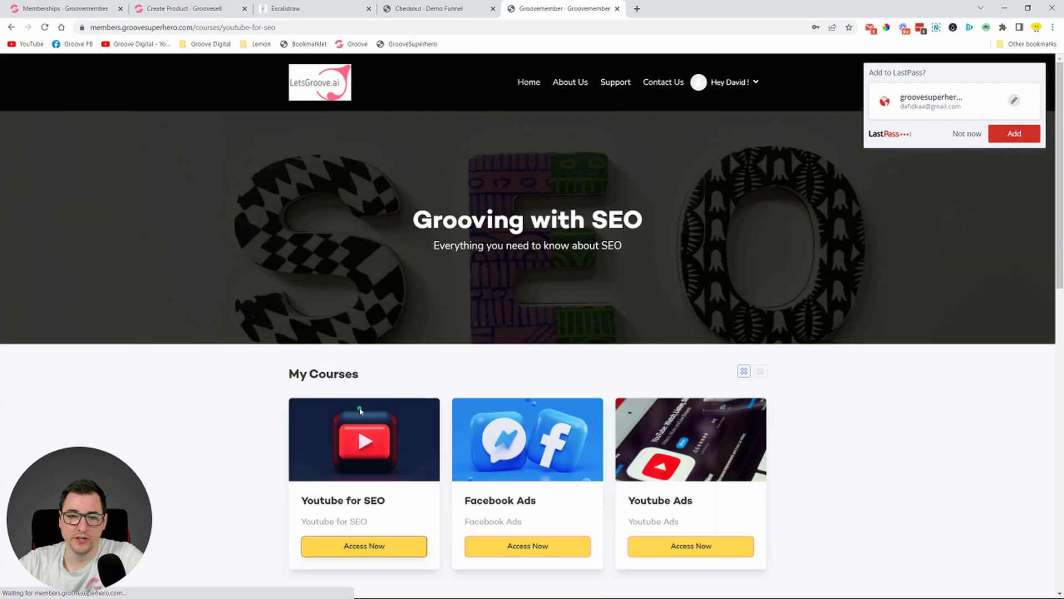
Open Youtube for SEO's first Lesson, then the locked Lesson under Chapter requiring Gold access.
{"action": "scroll", "coordinate": [379, 381], "scroll_direction": "down", "scroll_amount": 4}
{"action": "left_click", "coordinate": [384, 341]}
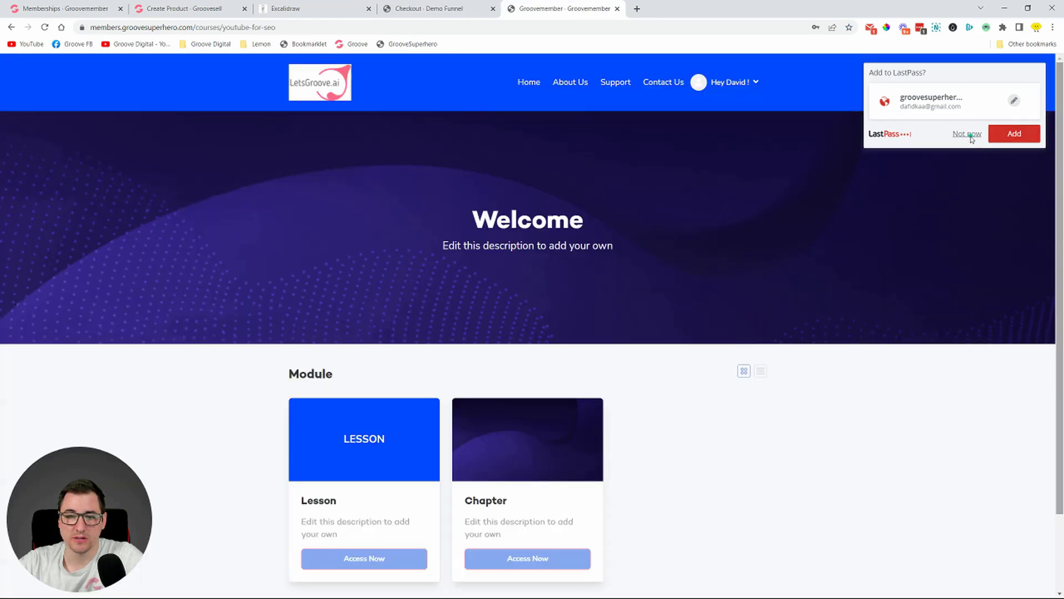
{"action": "left_click", "coordinate": [968, 135]}
{"action": "scroll", "coordinate": [471, 461], "scroll_direction": "down", "scroll_amount": 2}
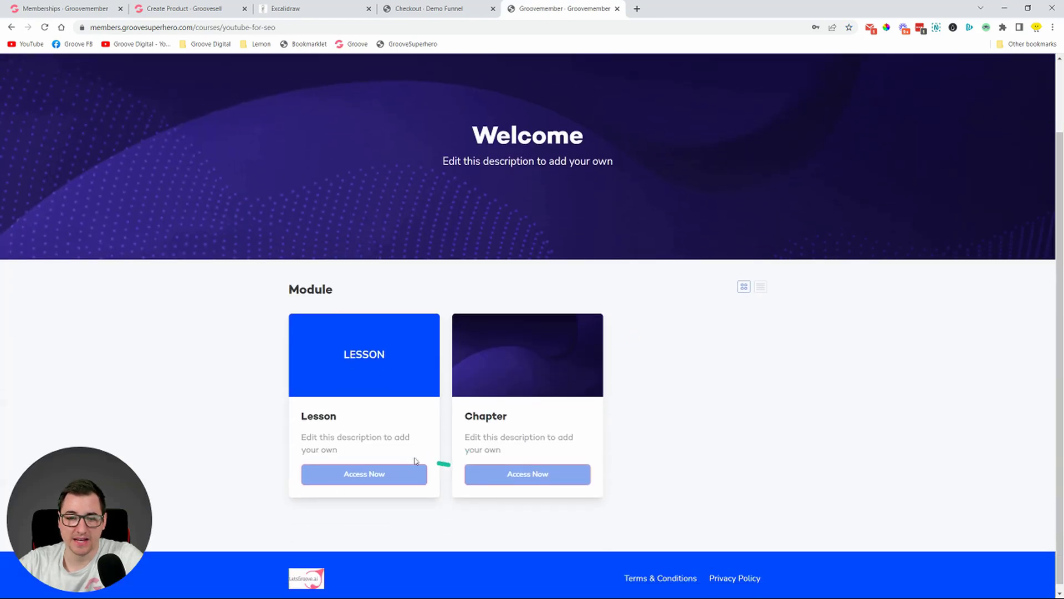
{"action": "left_click", "coordinate": [376, 470]}
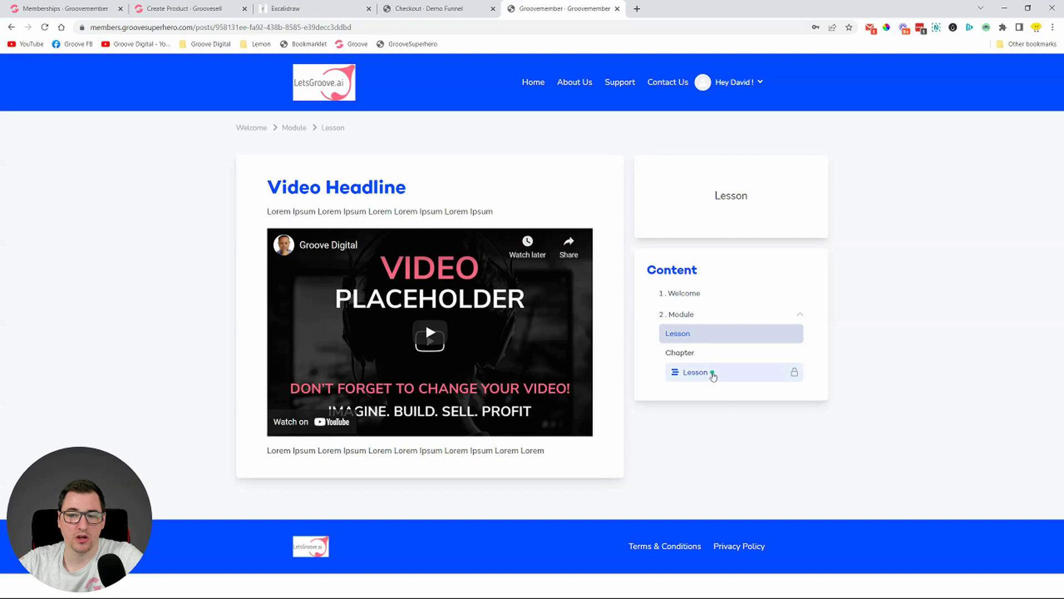
{"action": "left_click", "coordinate": [712, 373]}
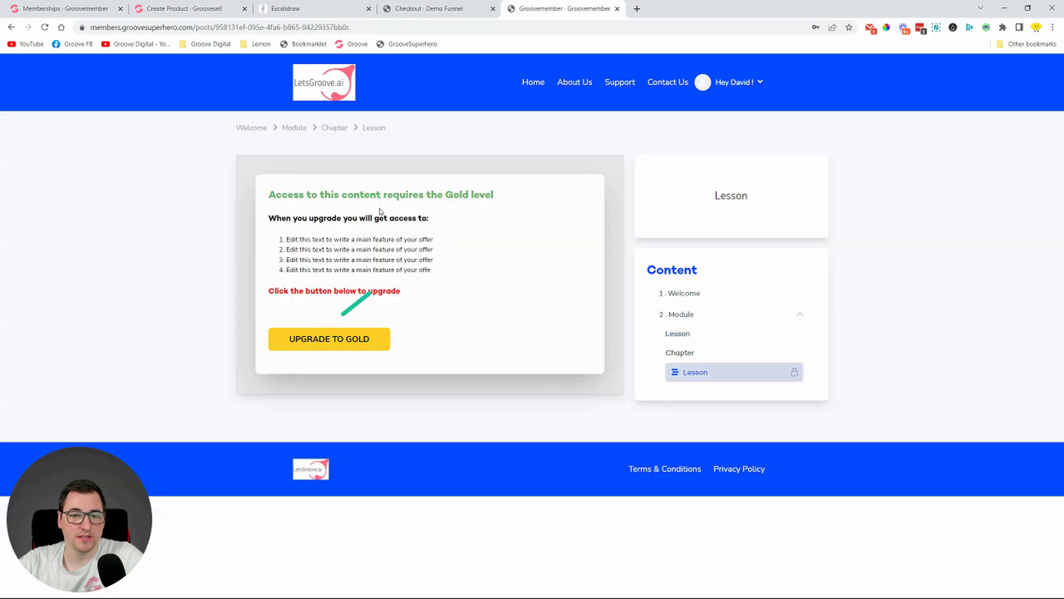
Start the Gold upgrade and autofill the checkout form, retyping the phone number.
{"action": "left_click", "coordinate": [328, 343]}
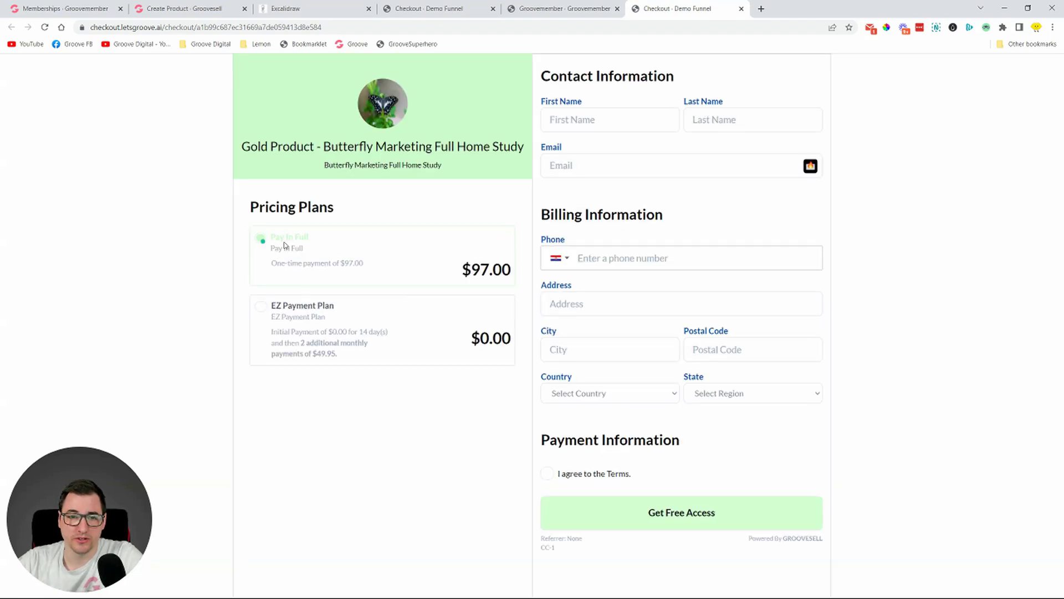
{"action": "left_click", "coordinate": [618, 127]}
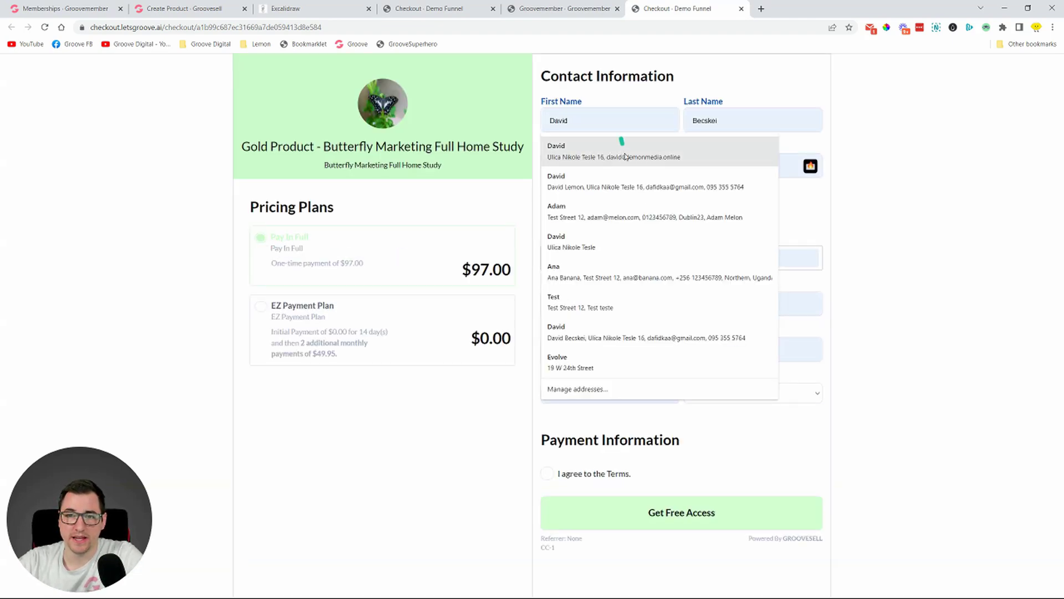
{"action": "left_click", "coordinate": [629, 183]}
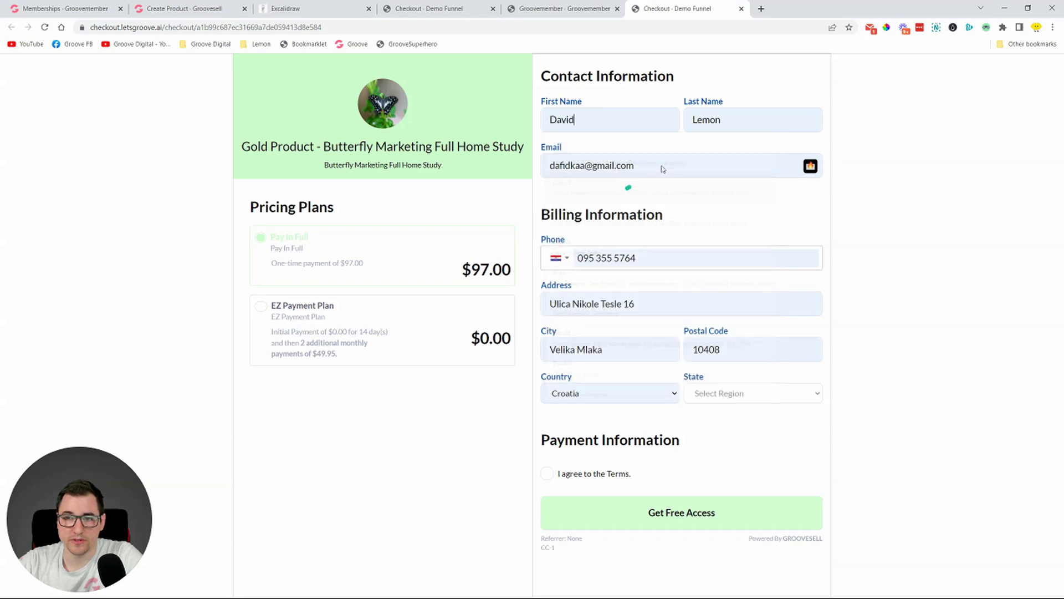
{"action": "triple_click", "coordinate": [637, 261]}
{"action": "key", "text": "BackSpace"}
{"action": "type", "text": "0123456789"}
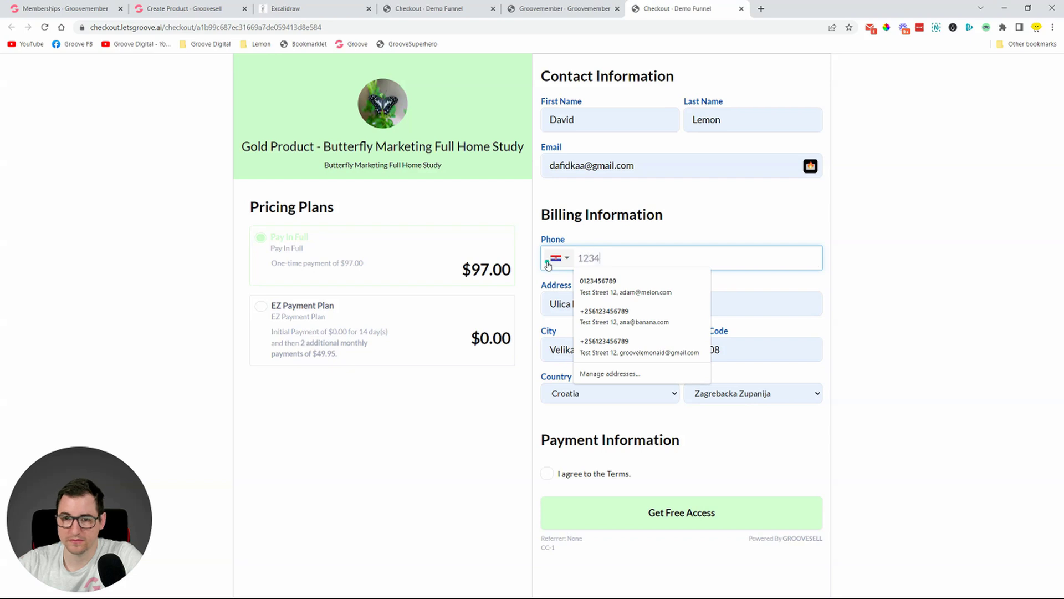
{"action": "left_click", "coordinate": [663, 510]}
Accept the terms, submit the Gold Product order, and close the thank-you page.
{"action": "left_click", "coordinate": [547, 478]}
{"action": "left_click", "coordinate": [631, 513]}
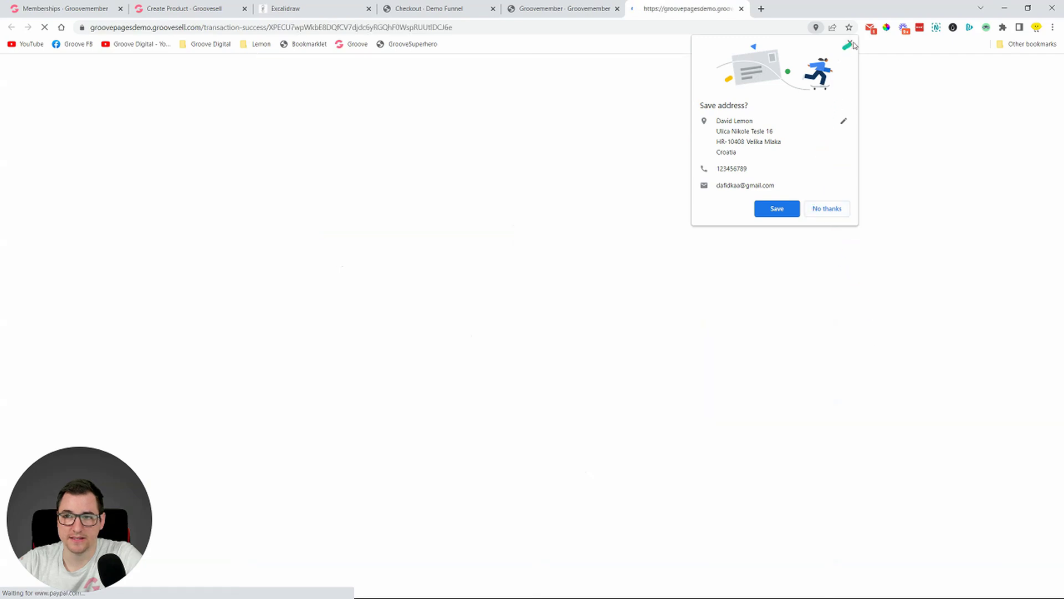
{"action": "left_click", "coordinate": [851, 43]}
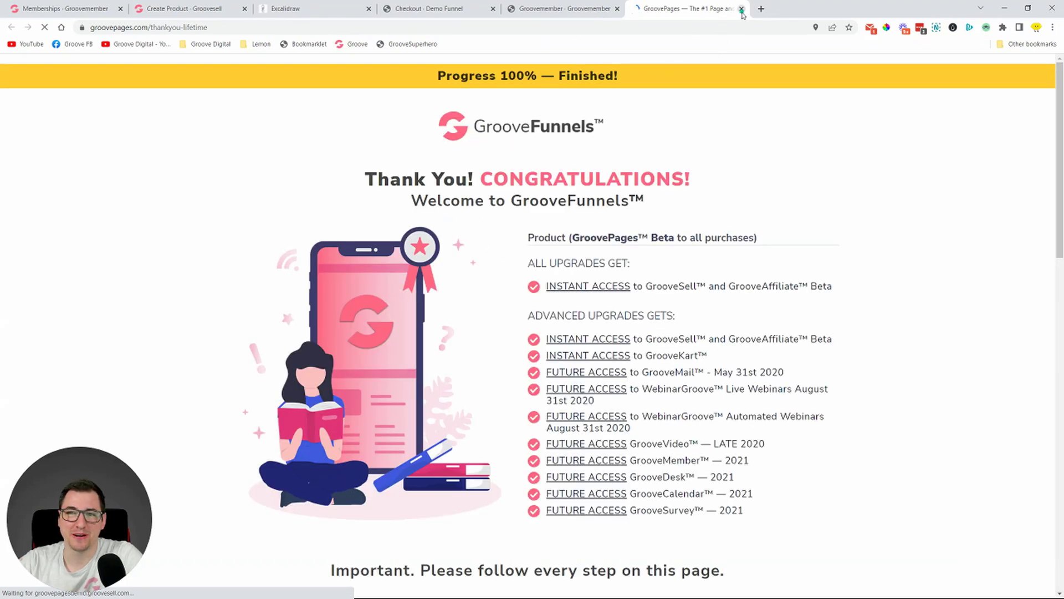
{"action": "left_click", "coordinate": [742, 9]}
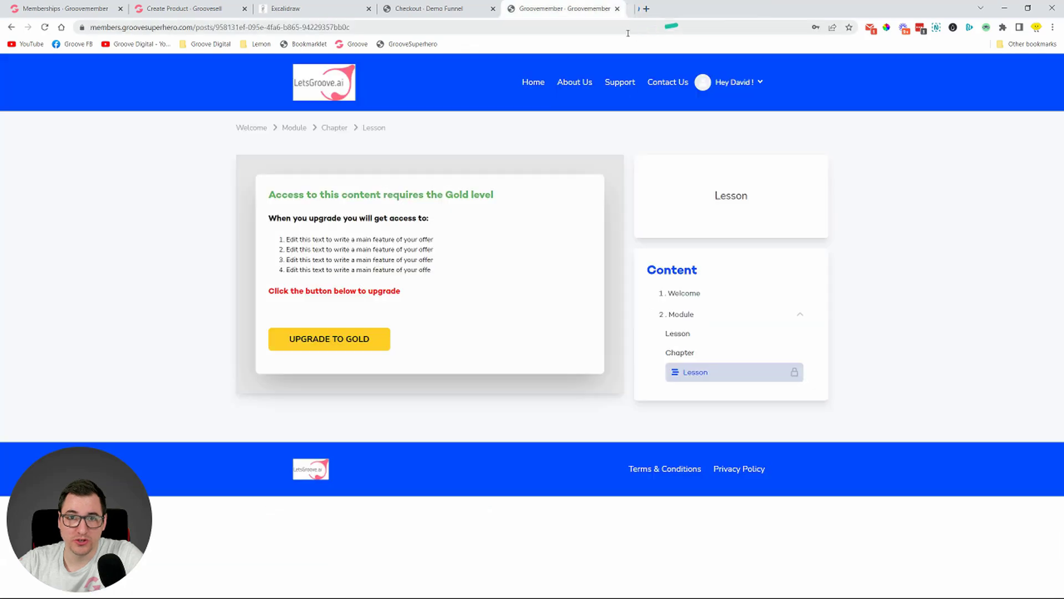
Reload the lesson page past the error to confirm the formerly locked lesson now shows its video.
{"action": "left_click", "coordinate": [44, 27]}
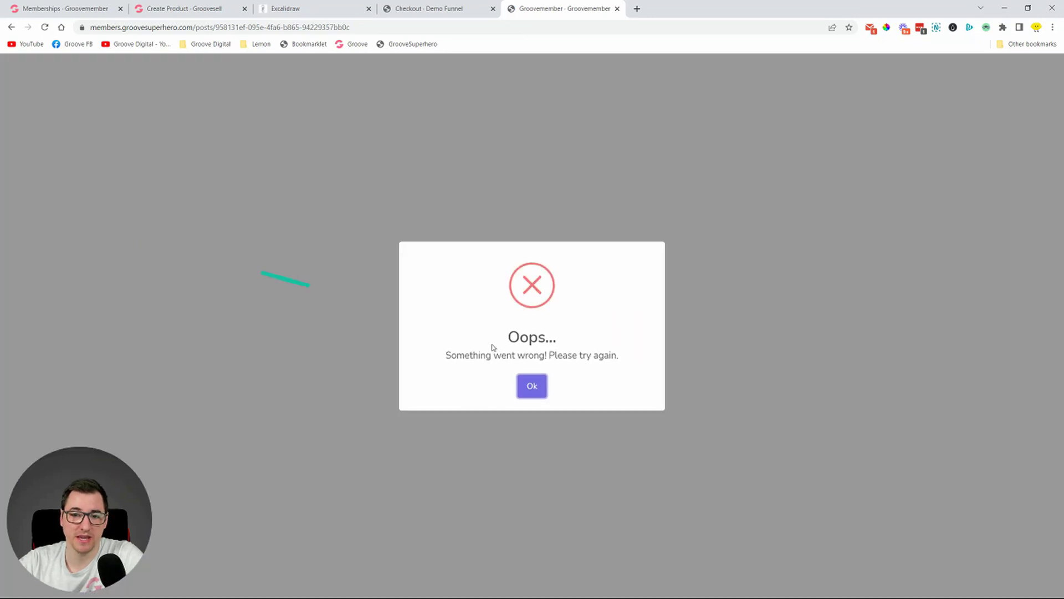
{"action": "left_click", "coordinate": [533, 387]}
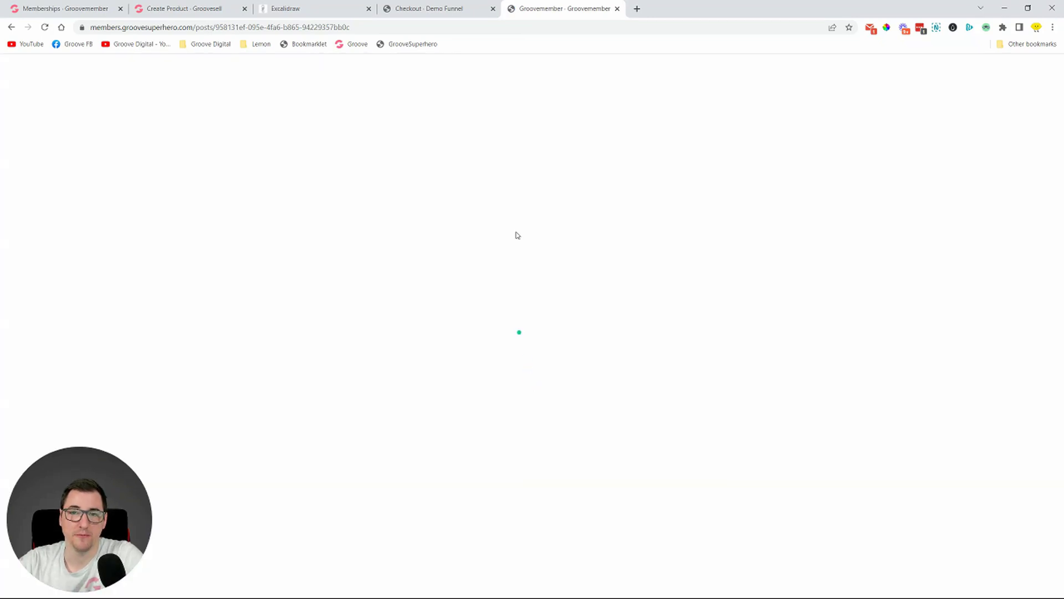
{"action": "left_click", "coordinate": [45, 28]}
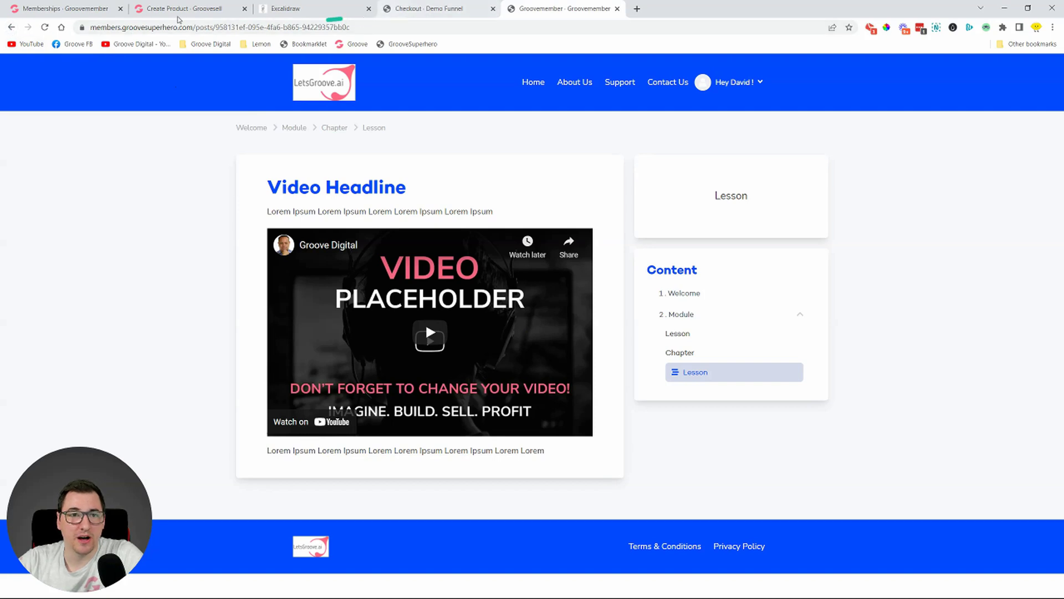
{"action": "left_click", "coordinate": [94, 10]}
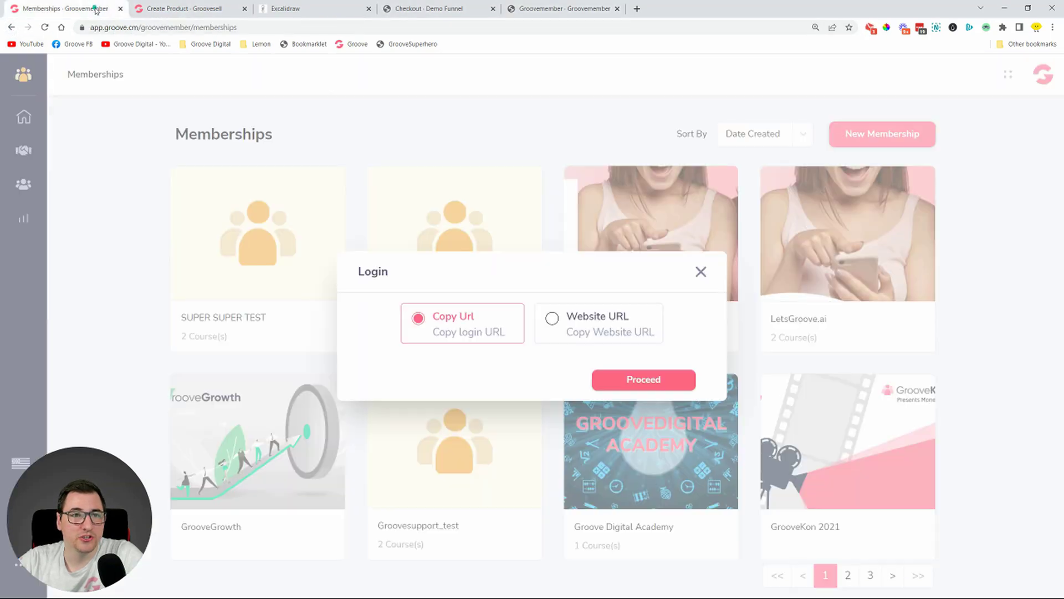
Verify in the Superhero Members list that the test member now holds both Silver and Gold.
{"action": "left_click", "coordinate": [702, 272]}
{"action": "left_click", "coordinate": [649, 237]}
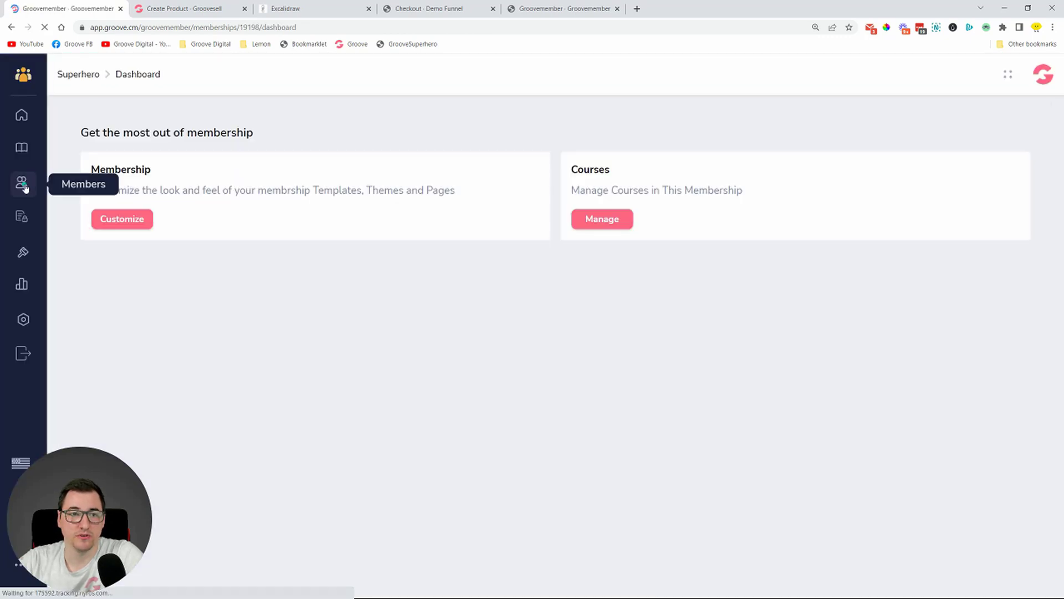
{"action": "left_click", "coordinate": [21, 182]}
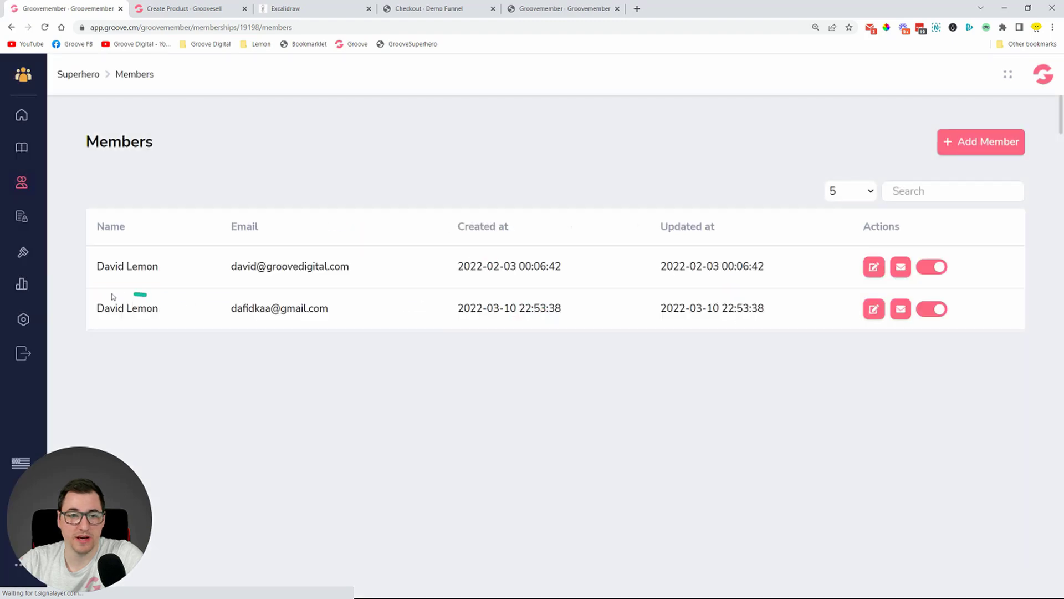
{"action": "left_click", "coordinate": [874, 308]}
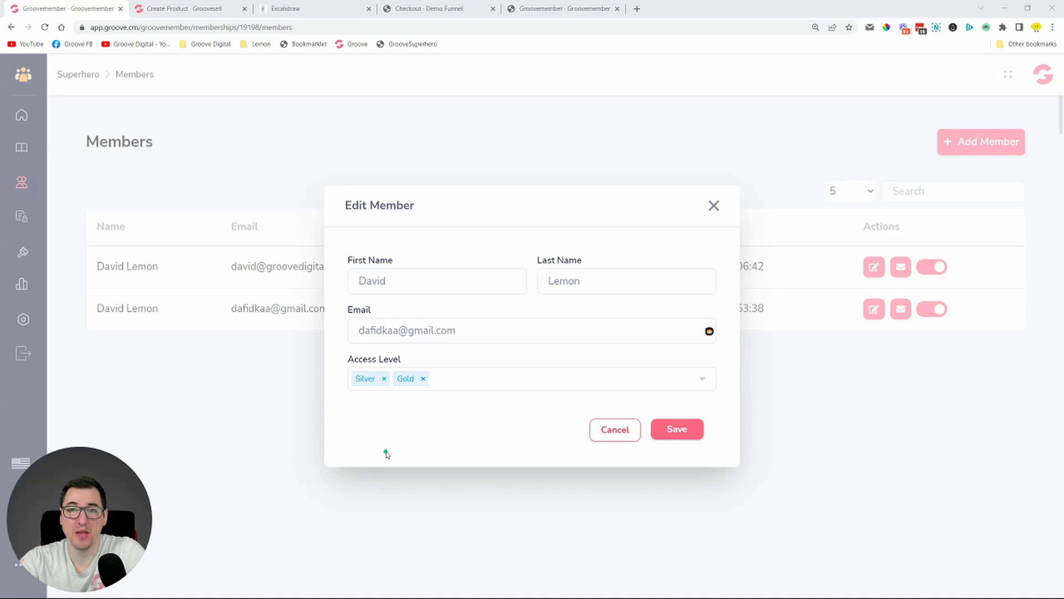
{"action": "left_click", "coordinate": [294, 8]}
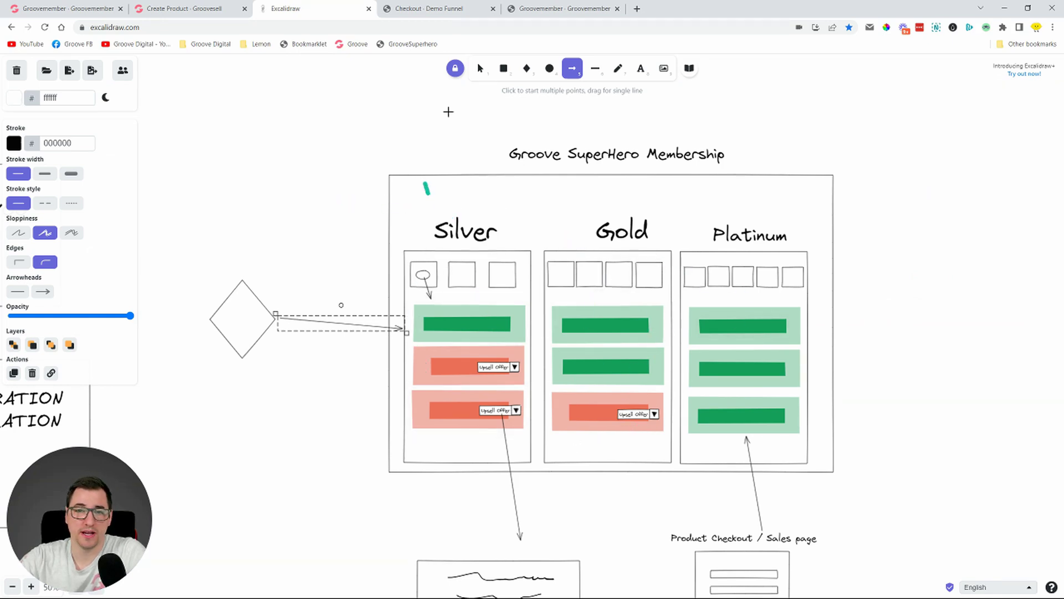
{"action": "scroll", "coordinate": [449, 190], "scroll_direction": "down", "scroll_amount": 5}
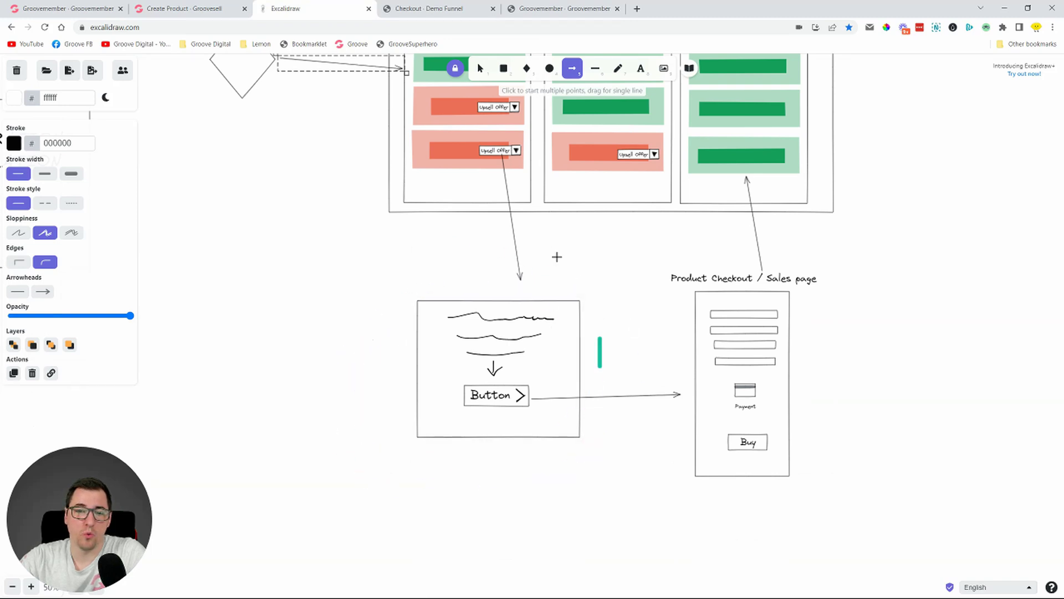
{"action": "scroll", "coordinate": [514, 243], "scroll_direction": "up", "scroll_amount": 2}
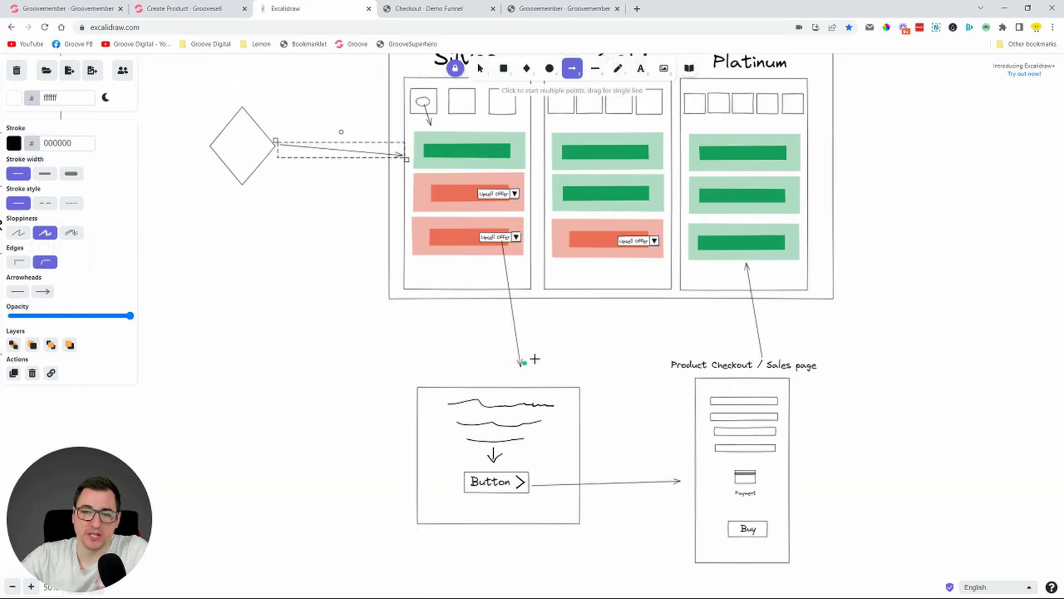
{"action": "scroll", "coordinate": [539, 351], "scroll_direction": "up", "scroll_amount": 2}
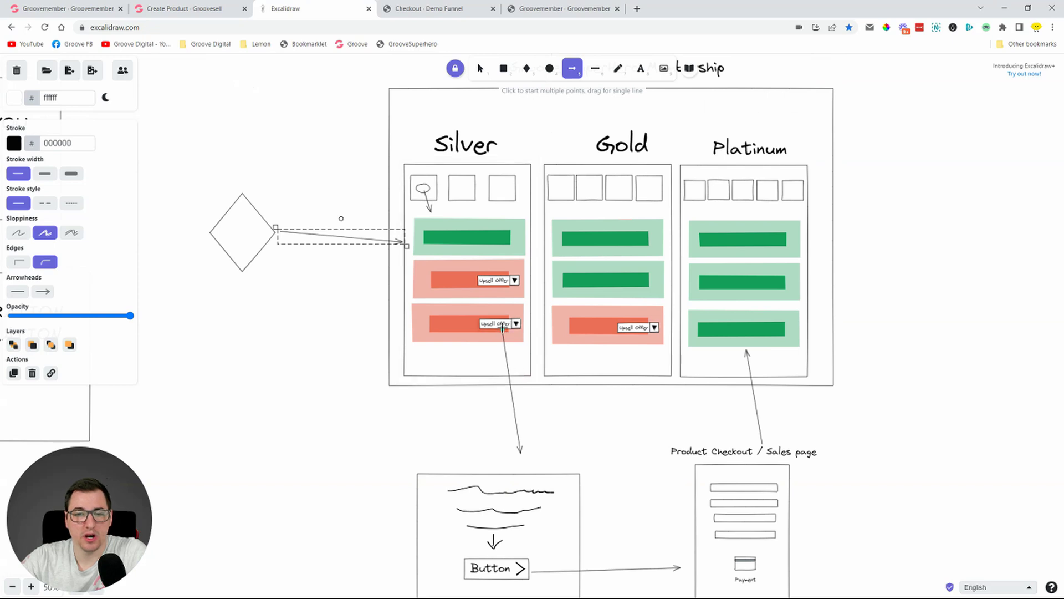